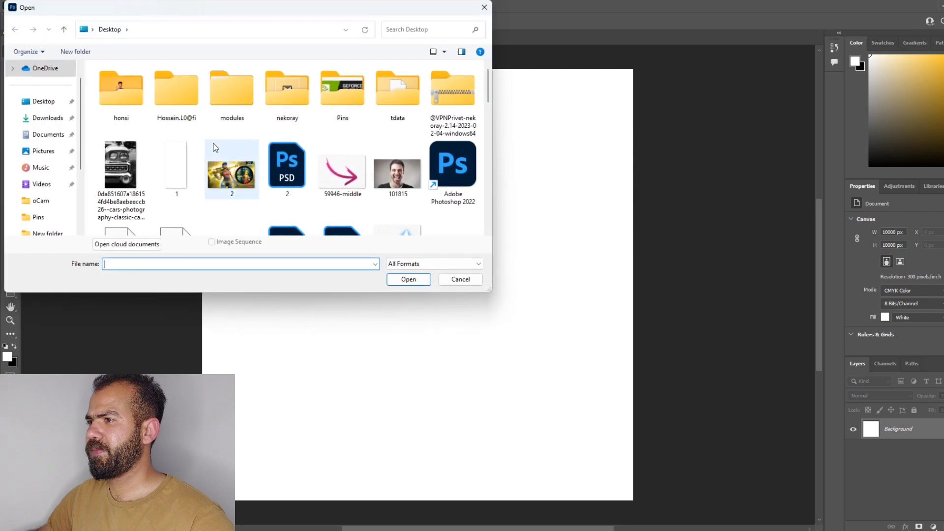
Step: Open the photo of the man on a yellow background from the Desktop's honsi folder and convert its Background into Layer 0
{"action": "double_click", "coordinate": [151, 100]}
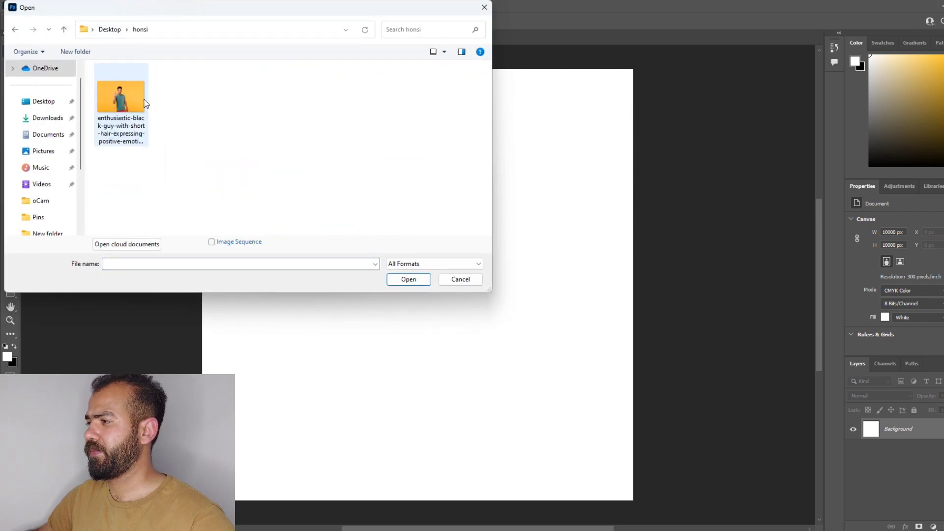
{"action": "double_click", "coordinate": [130, 102]}
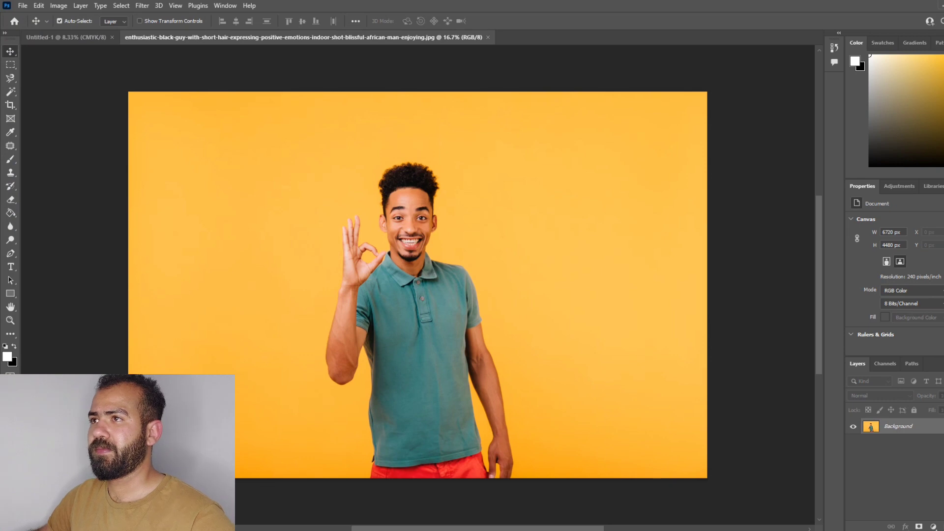
{"action": "double_click", "coordinate": [899, 426]}
{"action": "left_click", "coordinate": [580, 161]}
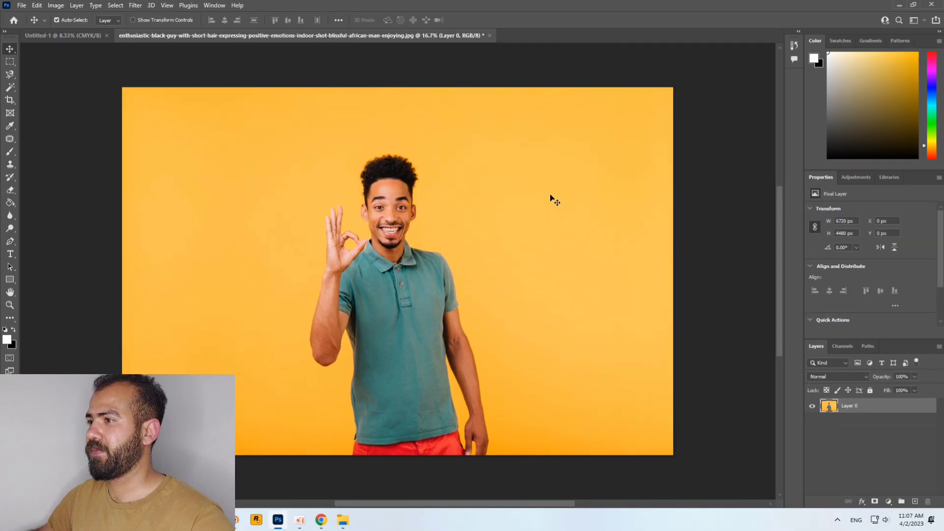
Step: Select the man automatically with the Subject command and dismiss the precise-editing tip
{"action": "left_click", "coordinate": [115, 6]}
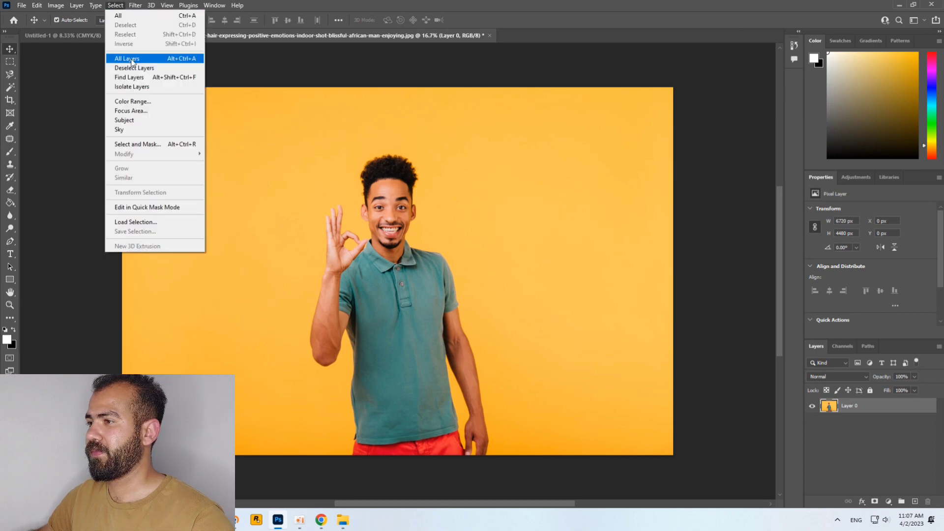
{"action": "left_click", "coordinate": [143, 123]}
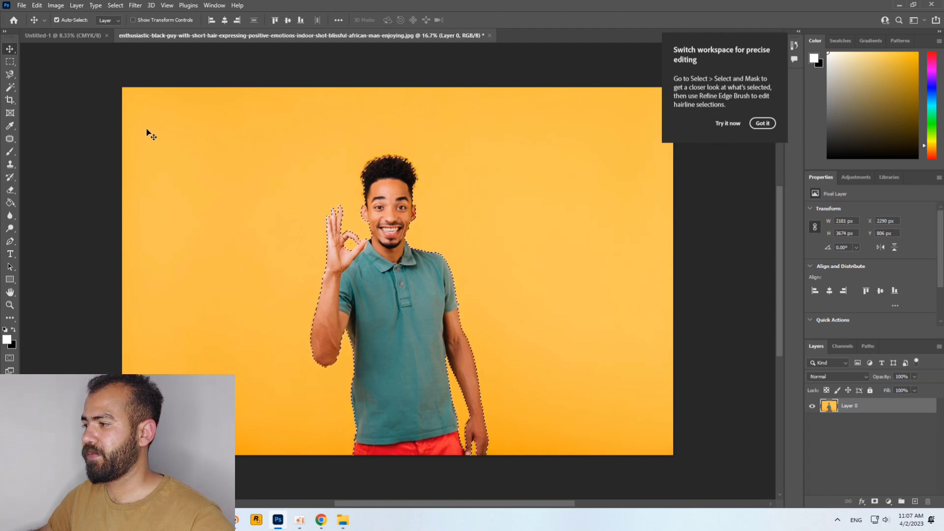
{"action": "scroll", "coordinate": [308, 253], "scroll_direction": "up", "scroll_amount": 5}
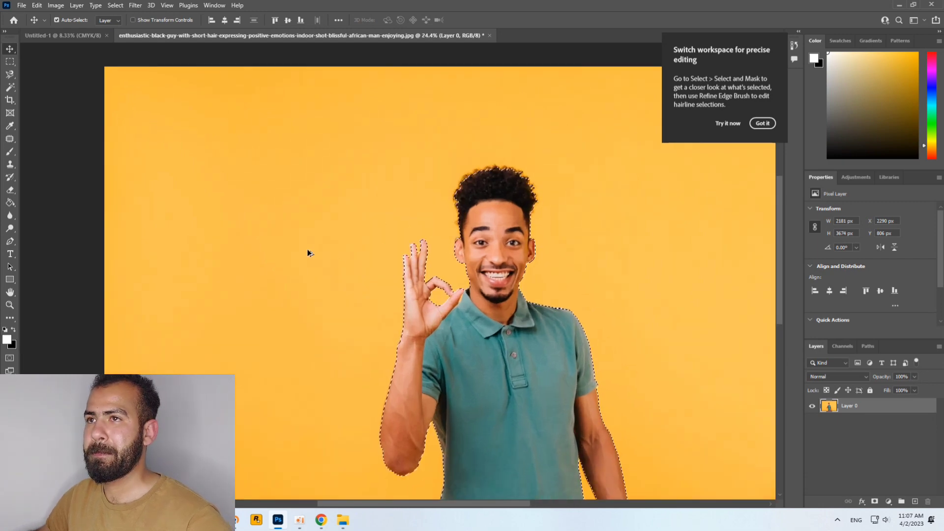
{"action": "scroll", "coordinate": [465, 299], "scroll_direction": "up", "scroll_amount": 1}
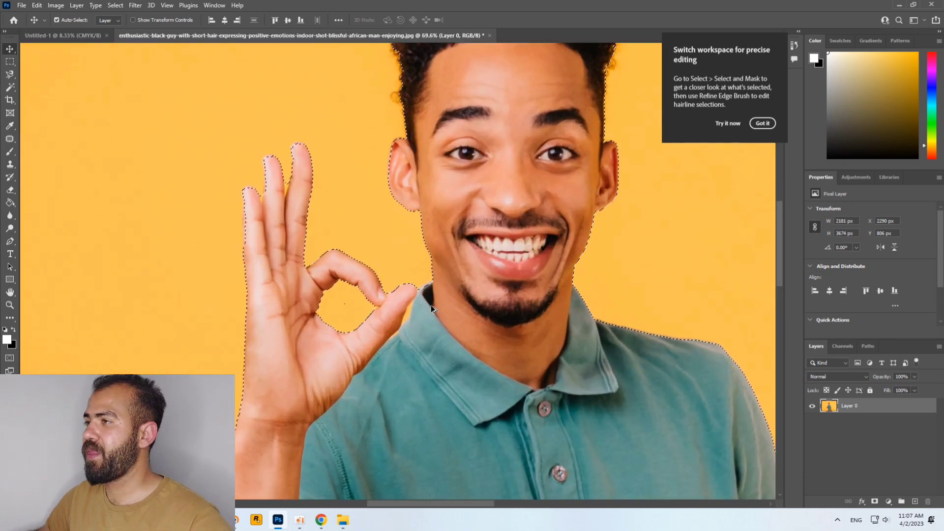
{"action": "scroll", "coordinate": [578, 236], "scroll_direction": "up", "scroll_amount": 2}
{"action": "scroll", "coordinate": [578, 235], "scroll_direction": "up", "scroll_amount": 3}
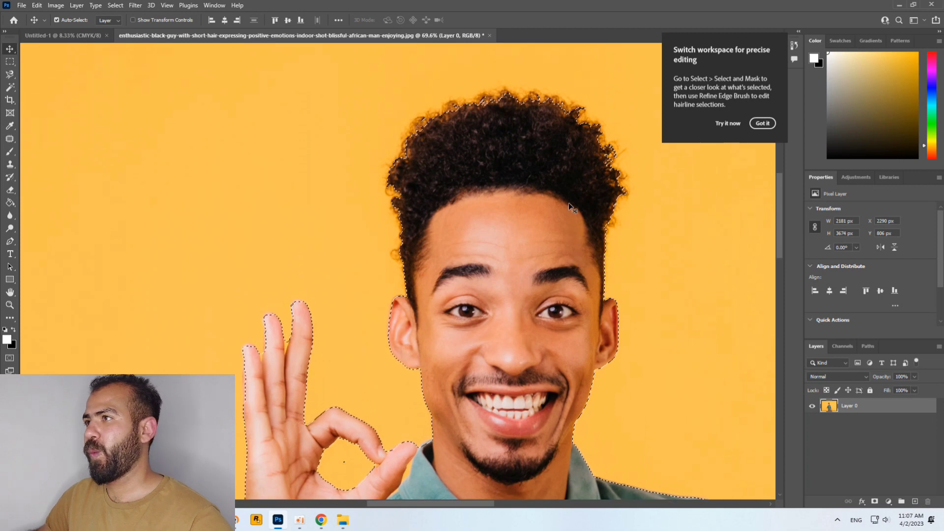
{"action": "scroll", "coordinate": [568, 214], "scroll_direction": "down", "scroll_amount": 4}
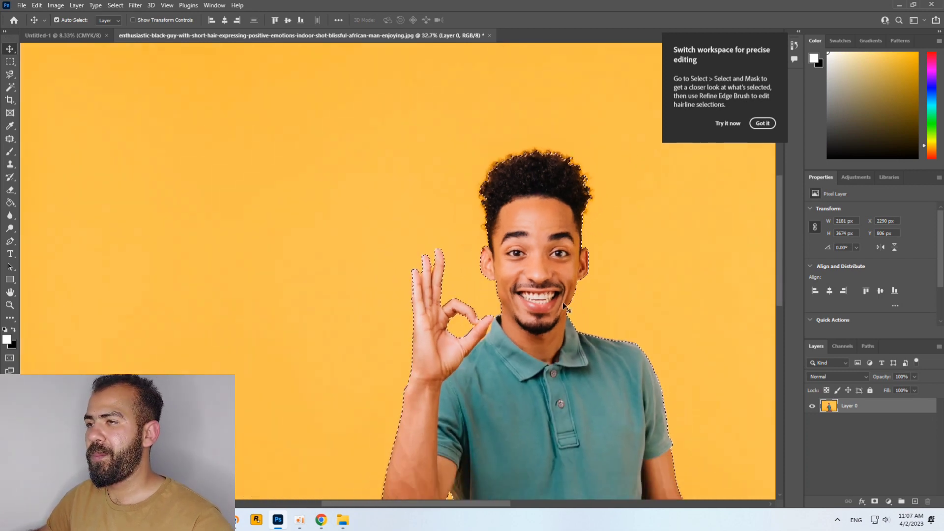
{"action": "scroll", "coordinate": [555, 335], "scroll_direction": "down", "scroll_amount": 3}
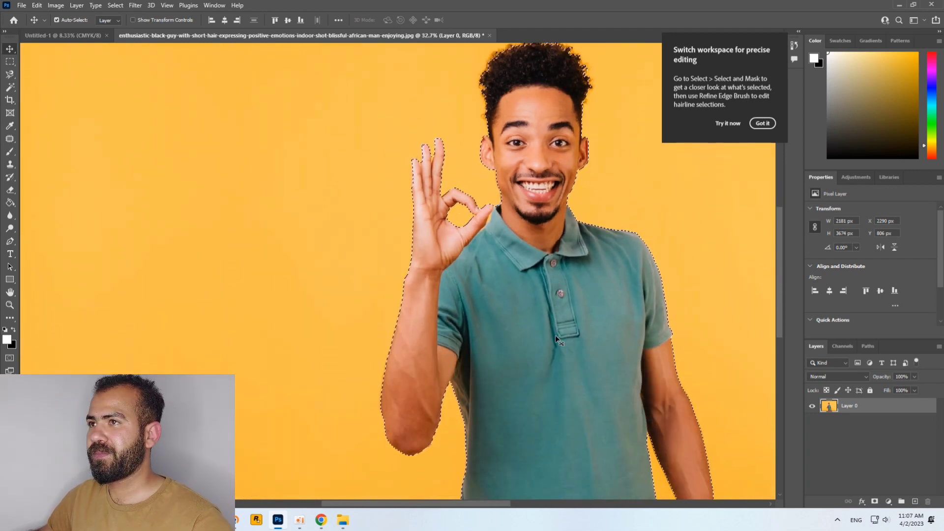
{"action": "left_click", "coordinate": [762, 124]}
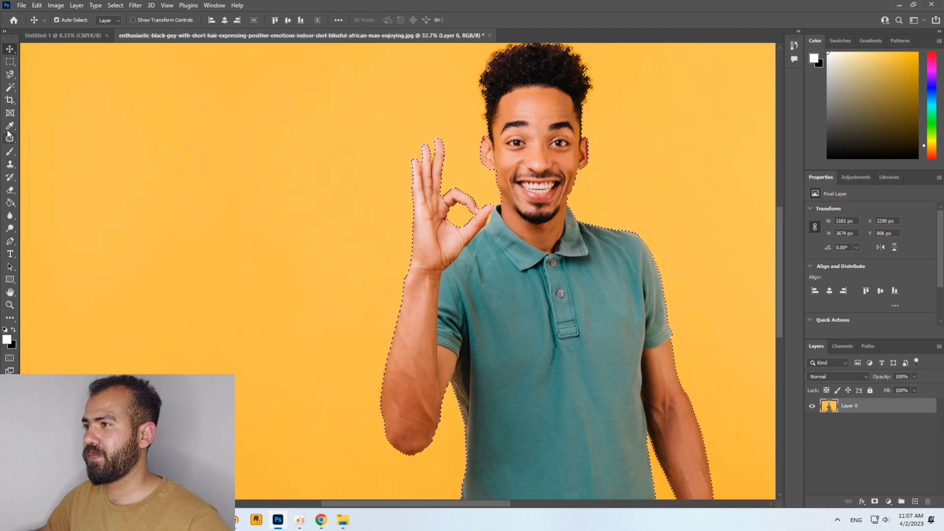
Step: Try to subtract the yellow gap between the thumb and the shirt collar with the Quick Selection tool
{"action": "left_click", "coordinate": [10, 87]}
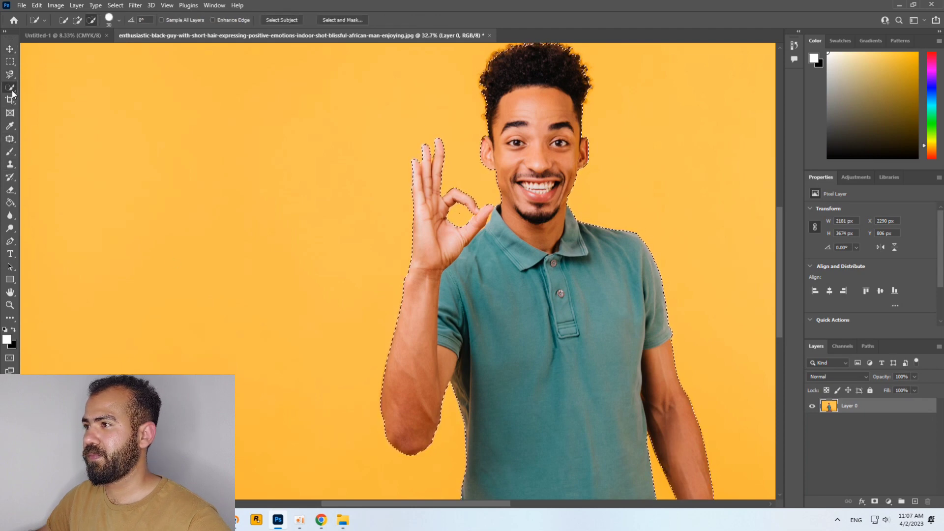
{"action": "right_click", "coordinate": [10, 87]}
{"action": "left_click", "coordinate": [30, 97]}
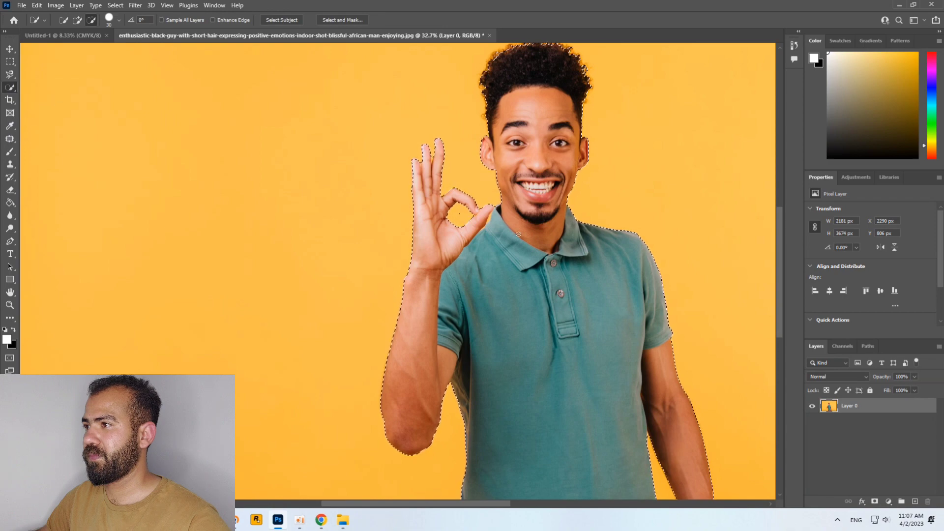
{"action": "scroll", "coordinate": [473, 220], "scroll_direction": "up", "scroll_amount": 5}
{"action": "scroll", "coordinate": [496, 204], "scroll_direction": "up", "scroll_amount": 5}
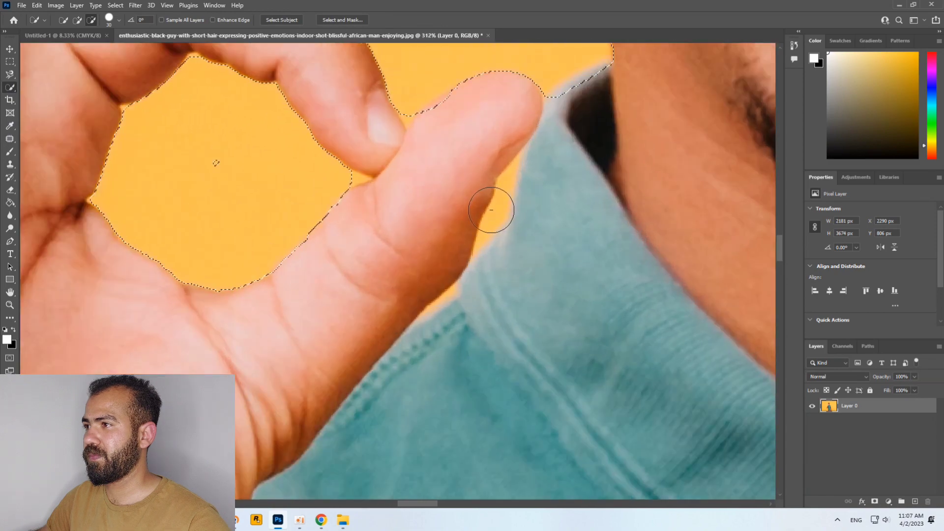
{"action": "mouse_move", "coordinate": [499, 196]}
{"action": "left_mouse_down"}
{"action": "mouse_move", "coordinate": [510, 175]}
{"action": "mouse_move", "coordinate": [499, 222]}
{"action": "mouse_move", "coordinate": [482, 222]}
{"action": "left_mouse_up"}
{"action": "scroll", "coordinate": [482, 222], "scroll_direction": "down", "scroll_amount": 2}
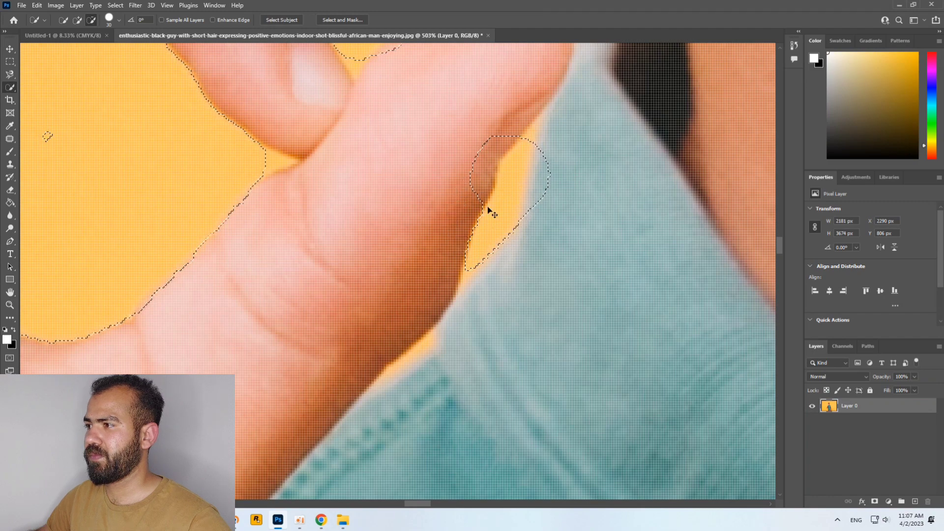
{"action": "scroll", "coordinate": [509, 218], "scroll_direction": "down", "scroll_amount": 3}
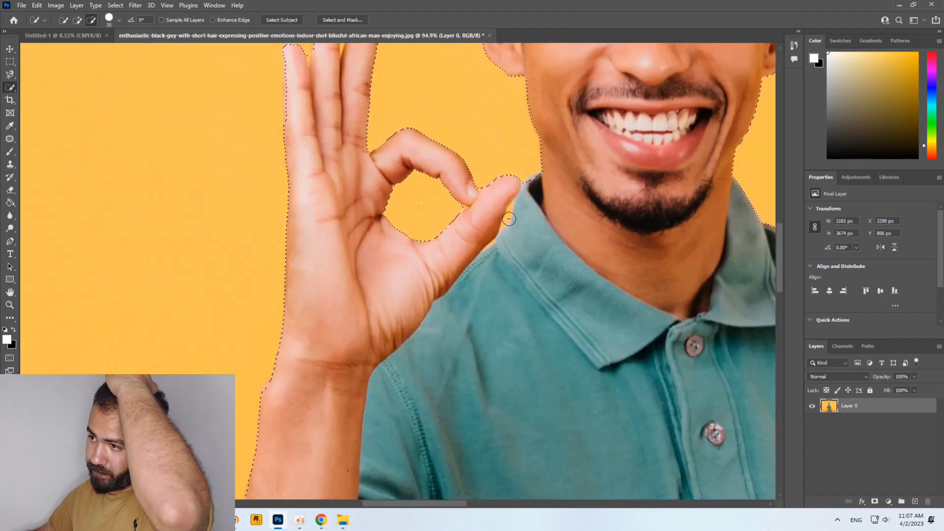
Step: Subtract the yellow gap between the thumb and the collar from the selection with the Magnetic Lasso tool
{"action": "left_click", "coordinate": [10, 79]}
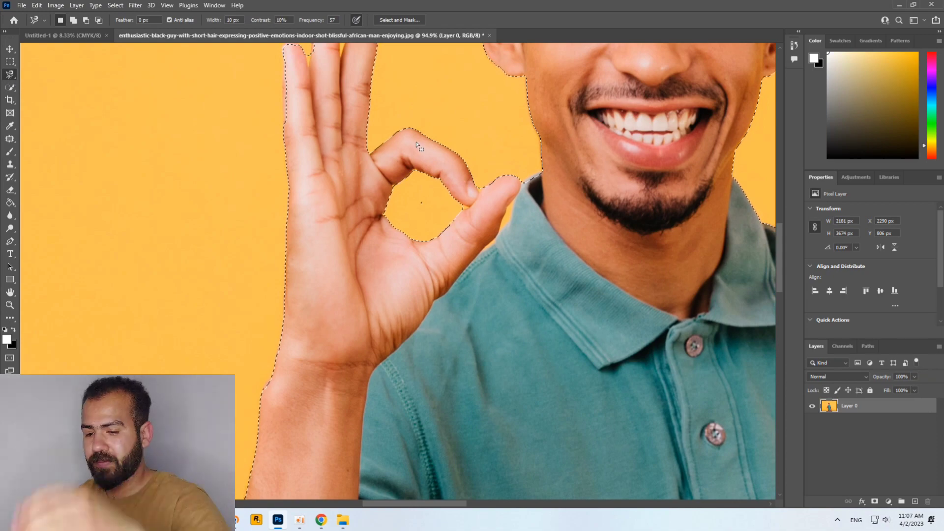
{"action": "scroll", "coordinate": [523, 207], "scroll_direction": "up", "scroll_amount": 4}
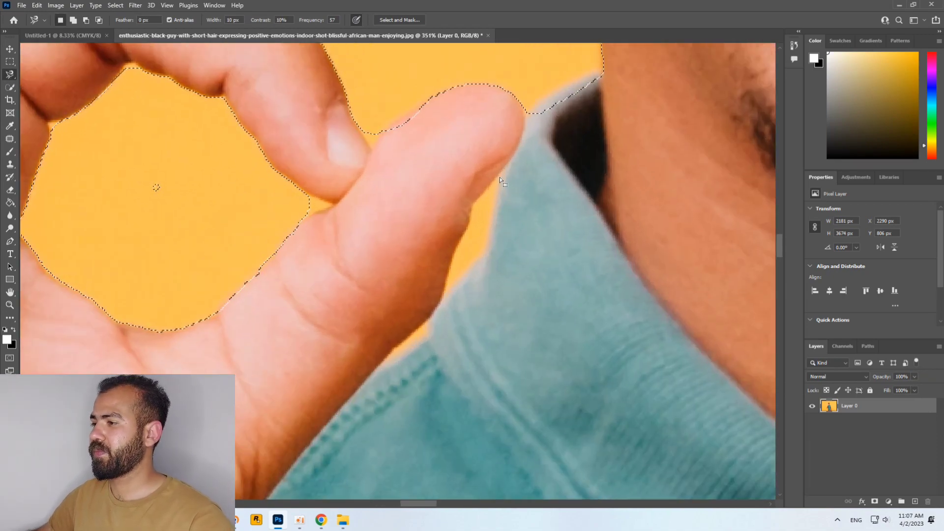
{"action": "left_click", "coordinate": [500, 179]}
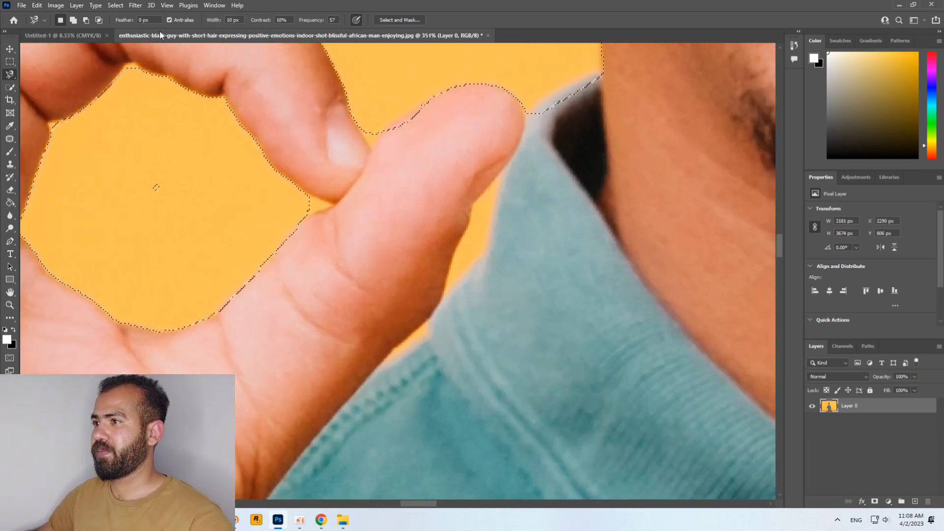
{"action": "left_click", "coordinate": [81, 19]}
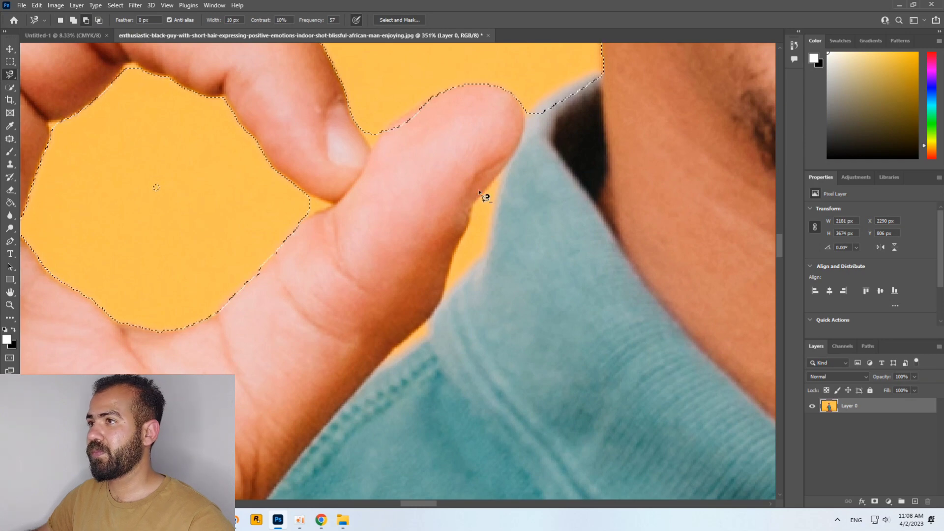
{"action": "left_click", "coordinate": [503, 170]}
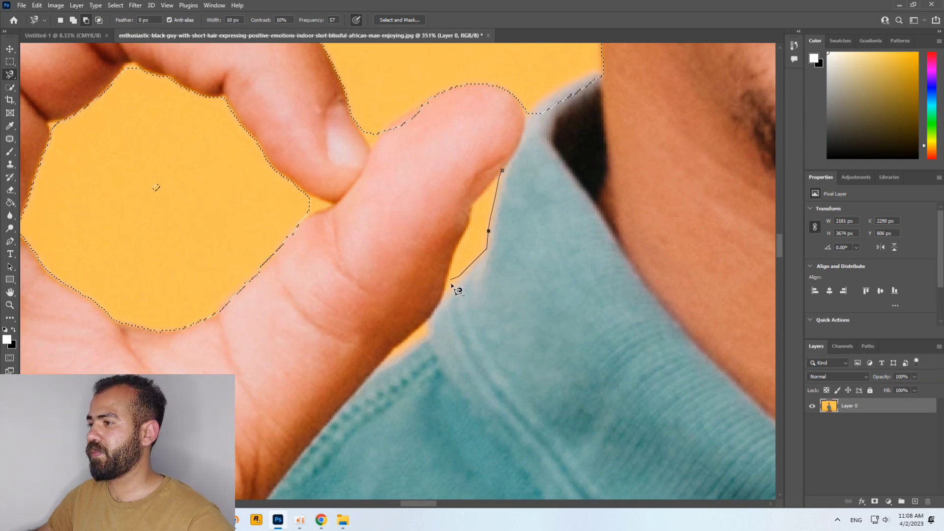
{"action": "left_click", "coordinate": [505, 173]}
{"action": "scroll", "coordinate": [509, 199], "scroll_direction": "down", "scroll_amount": 1}
{"action": "scroll", "coordinate": [509, 202], "scroll_direction": "down", "scroll_amount": 5}
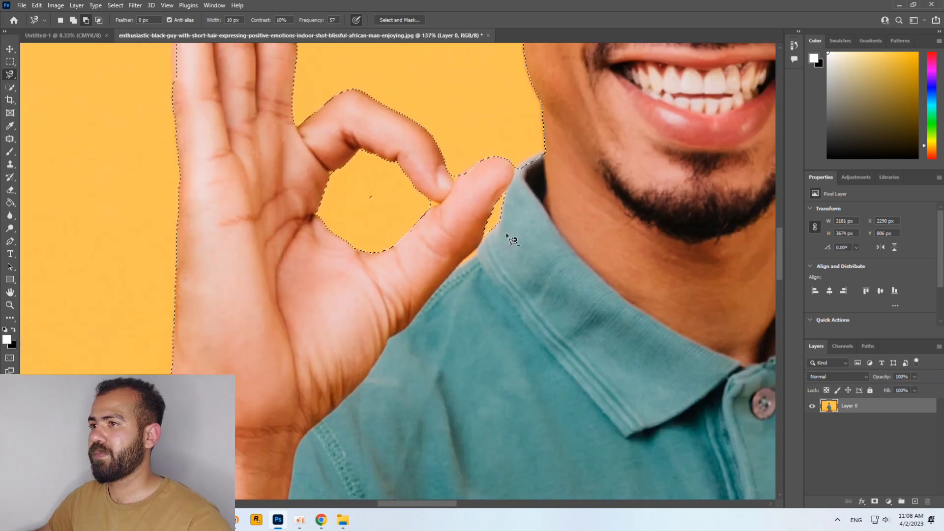
Step: Subtract the small yellow sliver between the base of the thumb and the shirt's shoulder seam from the selection
{"action": "scroll", "coordinate": [500, 255], "scroll_direction": "up", "scroll_amount": 5}
{"action": "scroll", "coordinate": [470, 248], "scroll_direction": "up", "scroll_amount": 3}
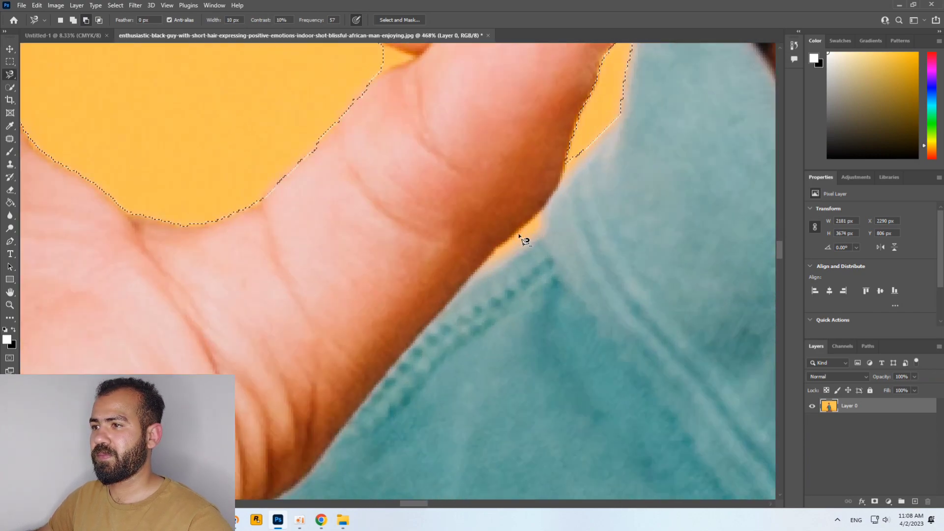
{"action": "left_click", "coordinate": [539, 212]}
{"action": "left_click", "coordinate": [493, 255]}
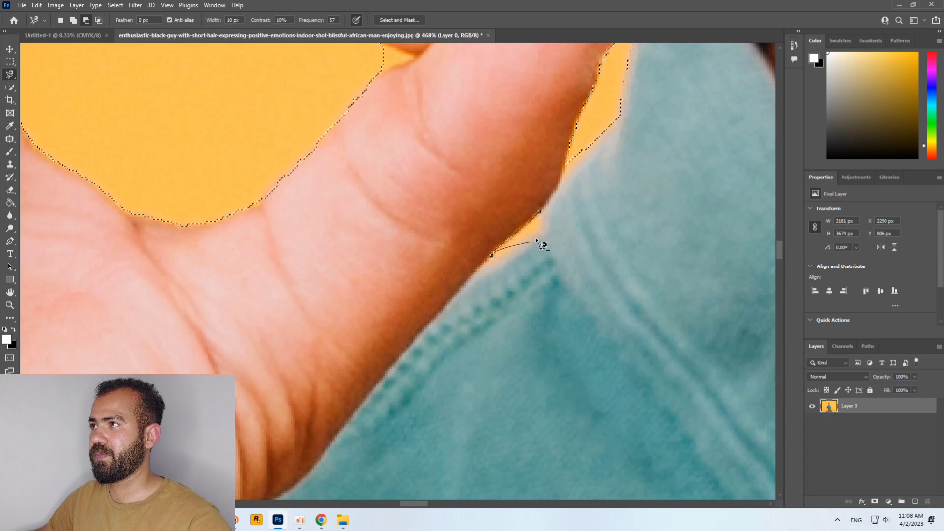
{"action": "left_click", "coordinate": [540, 224]}
{"action": "left_click", "coordinate": [540, 213]}
{"action": "scroll", "coordinate": [628, 250], "scroll_direction": "down", "scroll_amount": 7}
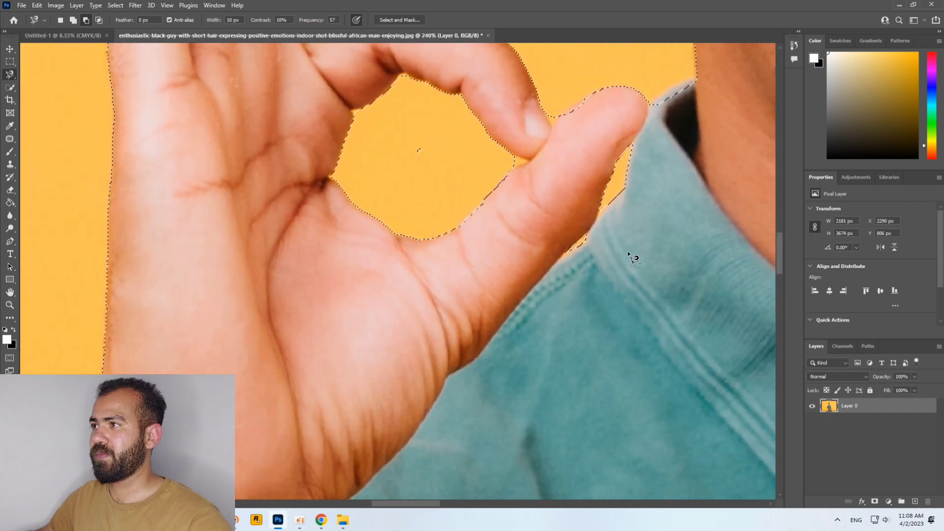
Step: Subtract the leftover yellow corner where the index finger meets the thumb from the selection
{"action": "scroll", "coordinate": [615, 216], "scroll_direction": "up", "scroll_amount": 5}
{"action": "left_click", "coordinate": [85, 20]}
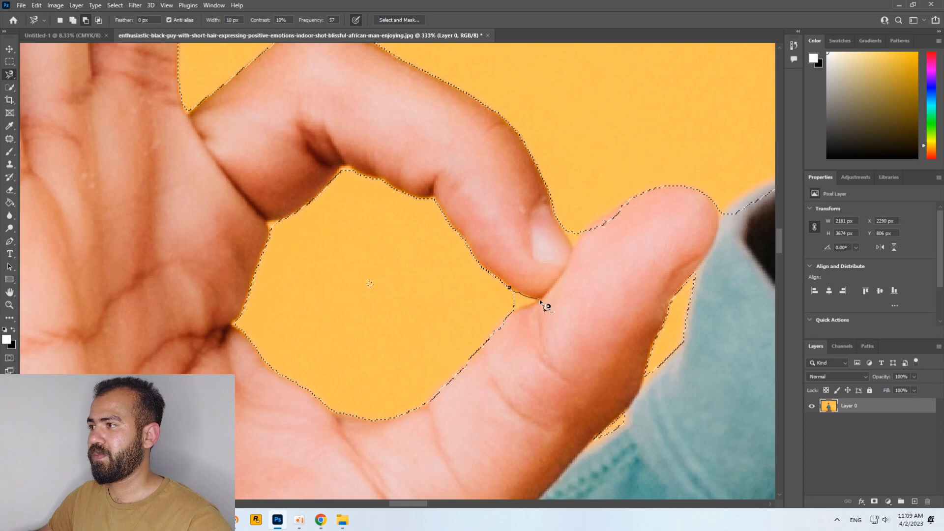
{"action": "left_click", "coordinate": [540, 299]}
{"action": "left_click", "coordinate": [510, 311]}
{"action": "left_click", "coordinate": [498, 302]}
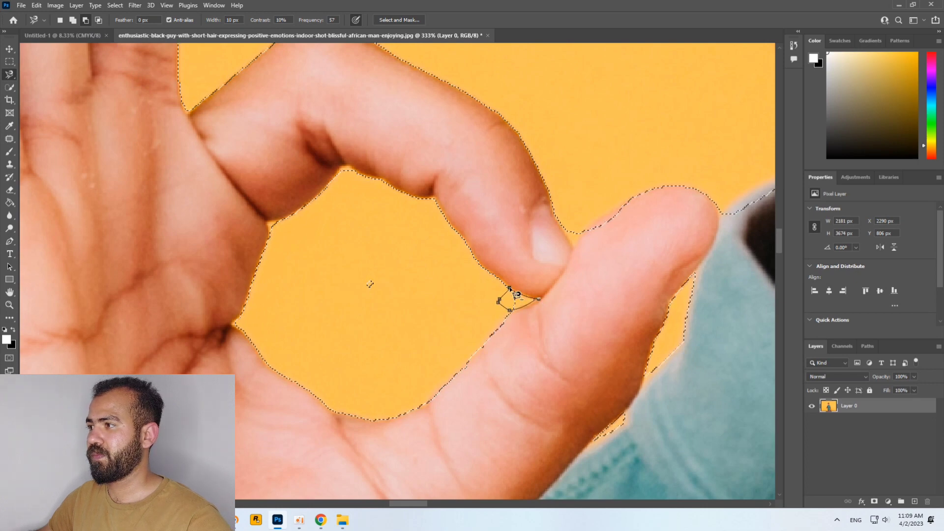
{"action": "left_click", "coordinate": [510, 289]}
Step: Subtract the stray selected spot in the middle of the ring formed by thumb and index finger
{"action": "left_click", "coordinate": [360, 252]}
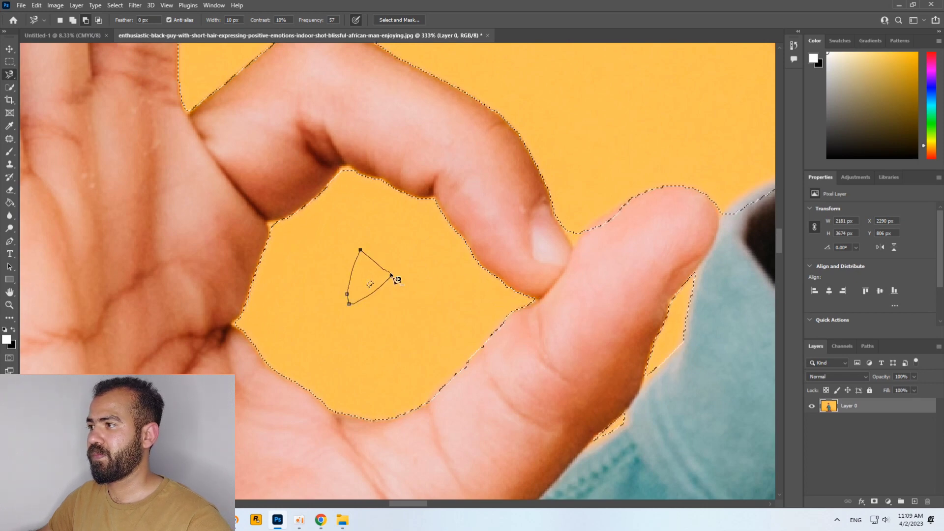
{"action": "left_click", "coordinate": [391, 276]}
{"action": "scroll", "coordinate": [554, 270], "scroll_direction": "down", "scroll_amount": 8}
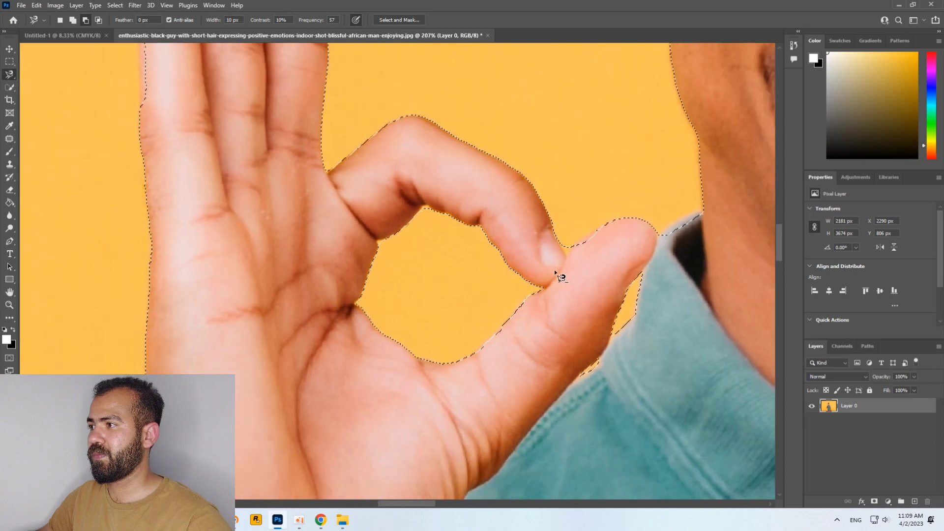
Step: Subtract the yellow wedge between the little finger and the ring finger from the selection
{"action": "scroll", "coordinate": [433, 169], "scroll_direction": "up", "scroll_amount": 11}
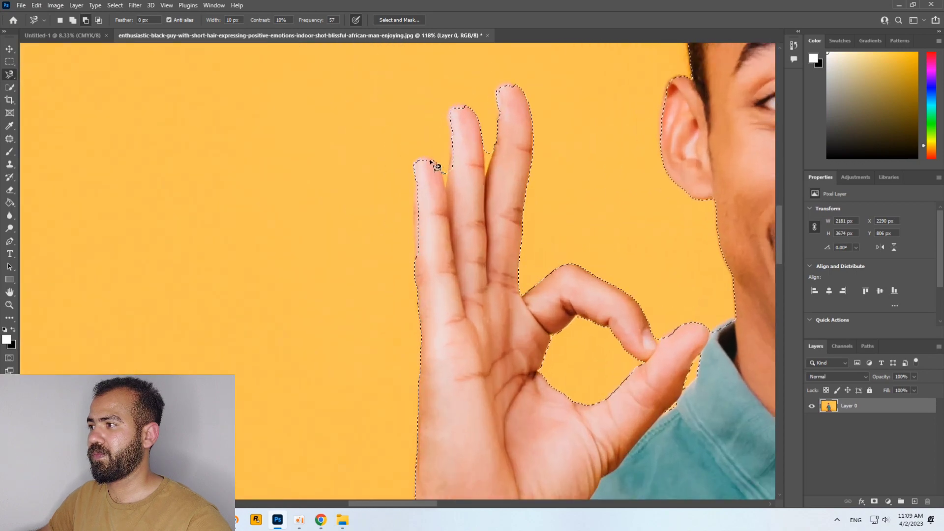
{"action": "left_click", "coordinate": [460, 181]}
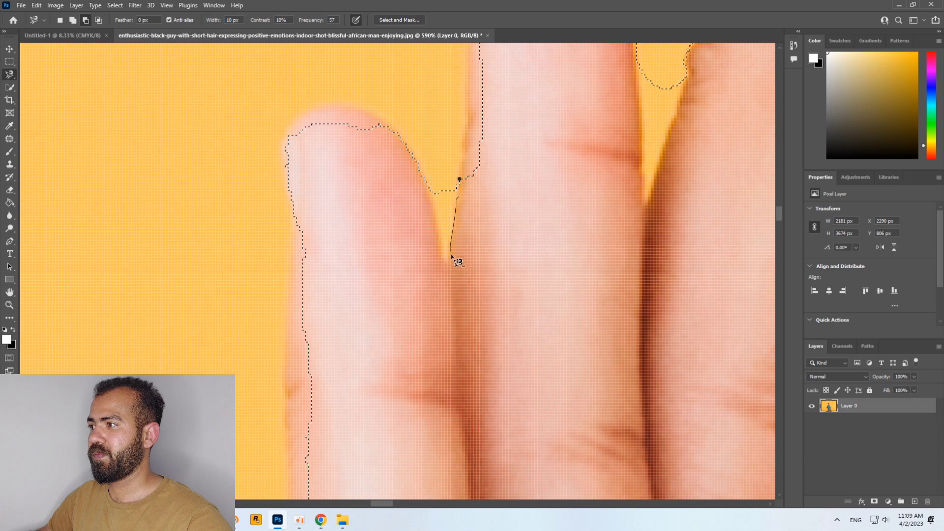
{"action": "left_click", "coordinate": [459, 181]}
Step: Subtract the yellow wedge between the ring finger and the middle finger from the selection
{"action": "scroll", "coordinate": [656, 131], "scroll_direction": "up", "scroll_amount": 3}
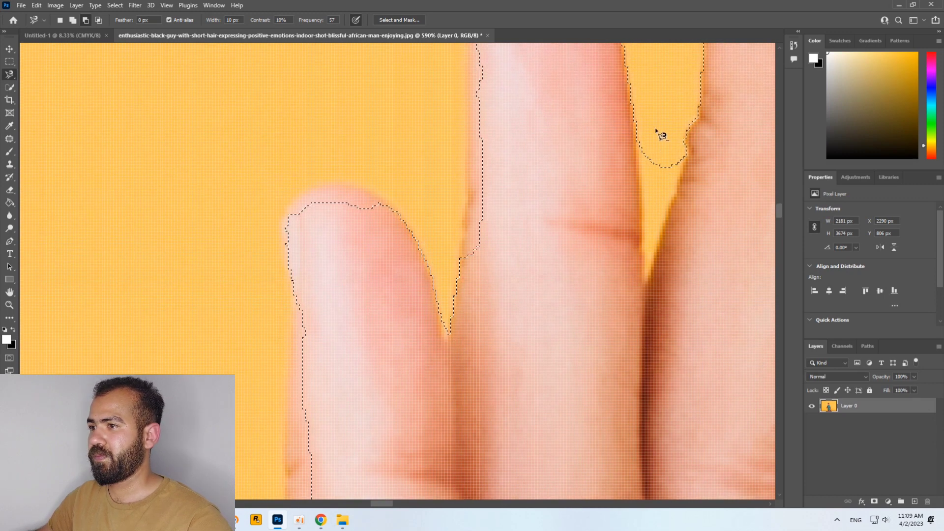
{"action": "left_click", "coordinate": [636, 118]}
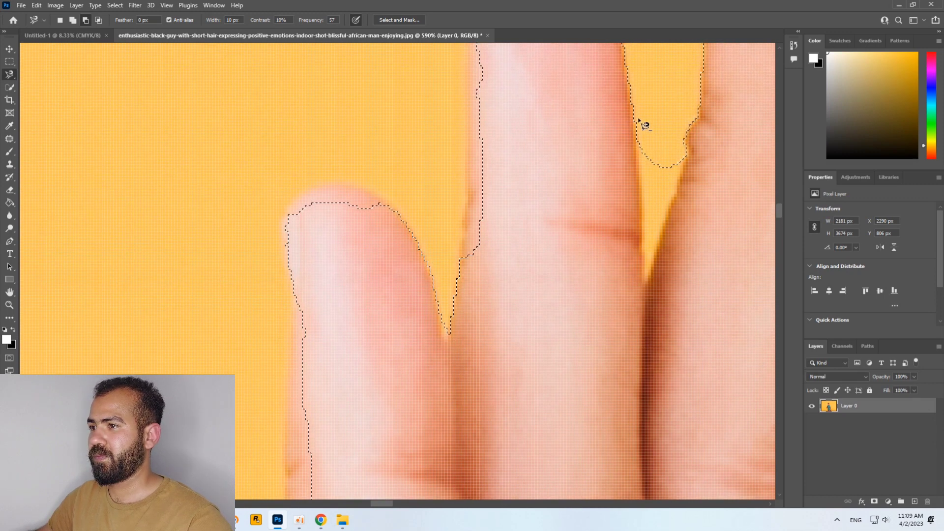
{"action": "left_click", "coordinate": [646, 283]}
{"action": "left_click", "coordinate": [682, 101]}
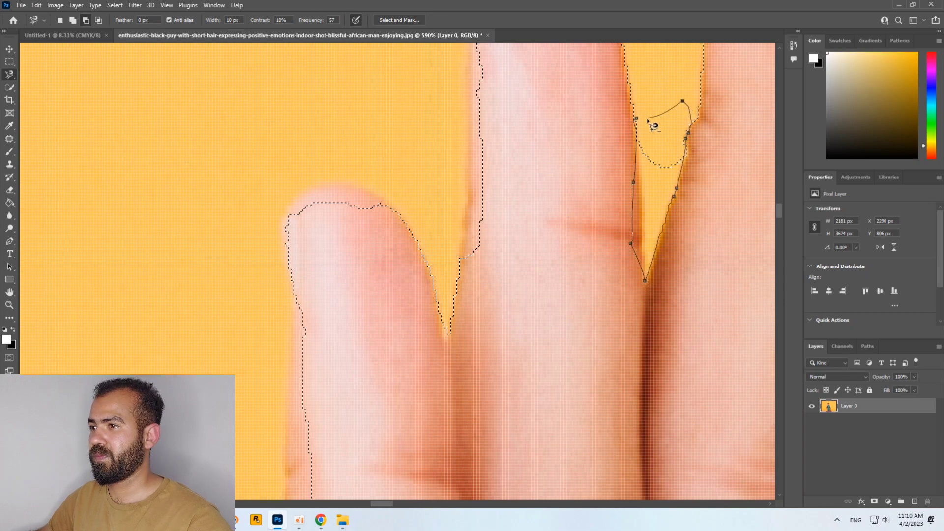
{"action": "left_click", "coordinate": [639, 121]}
{"action": "scroll", "coordinate": [555, 173], "scroll_direction": "down", "scroll_amount": 2}
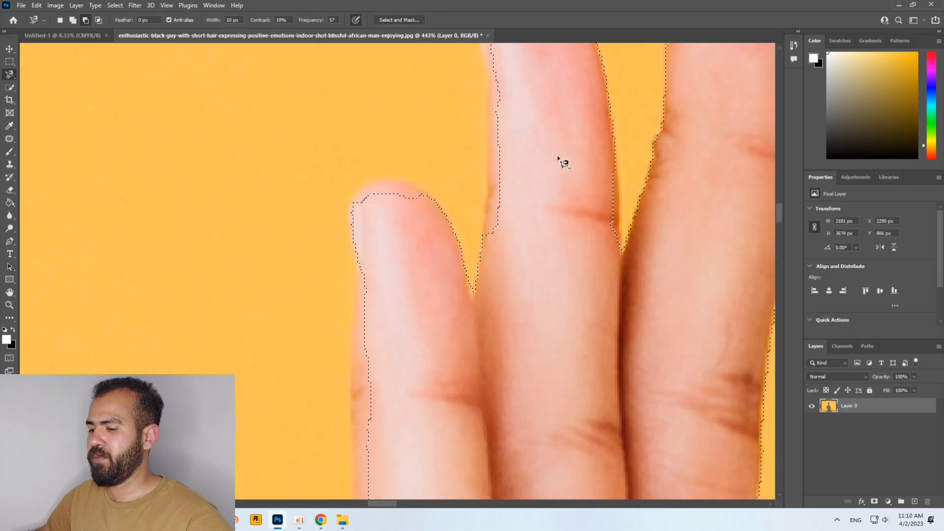
Step: Add the missed tip and outer edge of the ring finger to the selection with the Magnetic Lasso
{"action": "left_click", "coordinate": [72, 20]}
{"action": "left_click", "coordinate": [482, 331]}
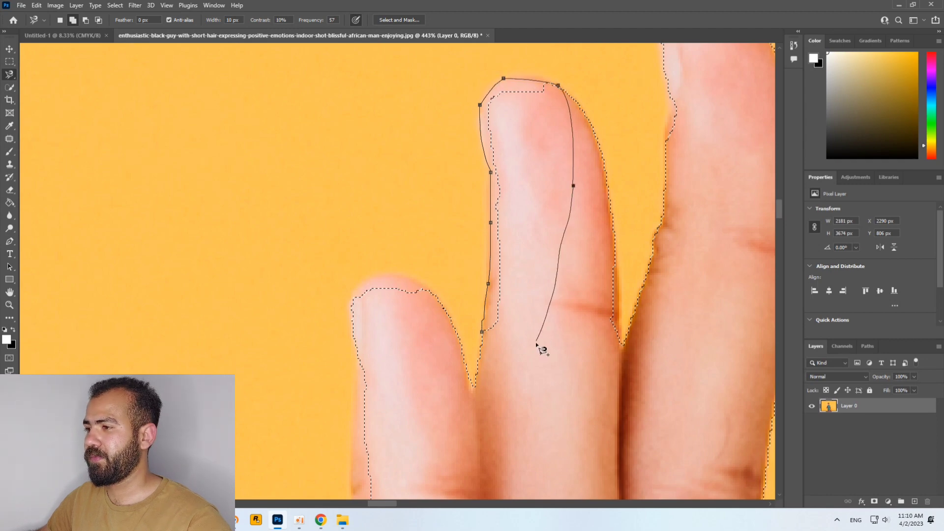
{"action": "left_click", "coordinate": [491, 353]}
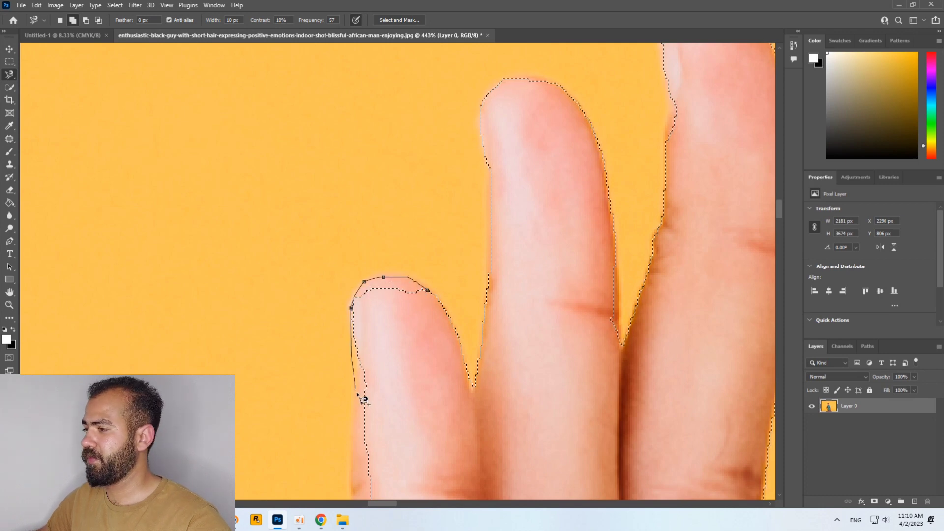
Step: Add the missed tip and the missed strip along the outer edge of the little finger to the selection
{"action": "left_click", "coordinate": [433, 296]}
{"action": "scroll", "coordinate": [431, 295], "scroll_direction": "down", "scroll_amount": 5}
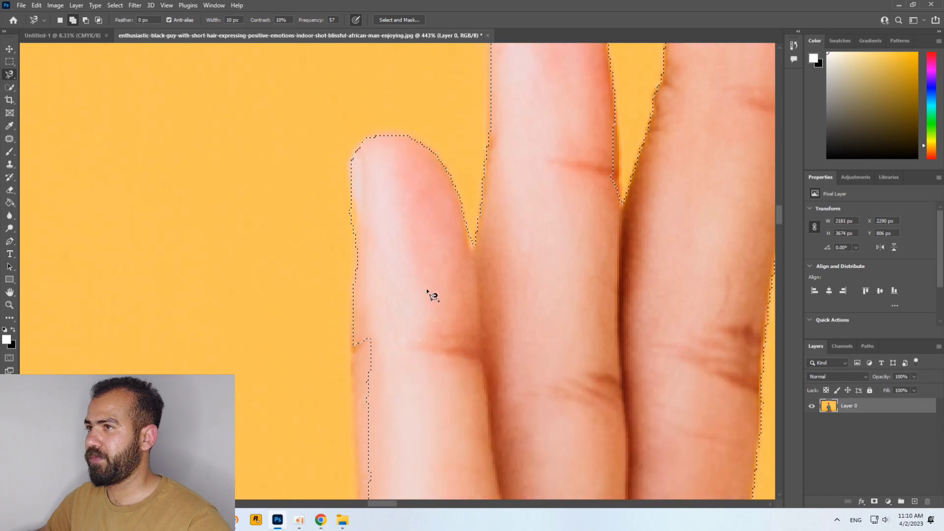
{"action": "left_click", "coordinate": [352, 191]}
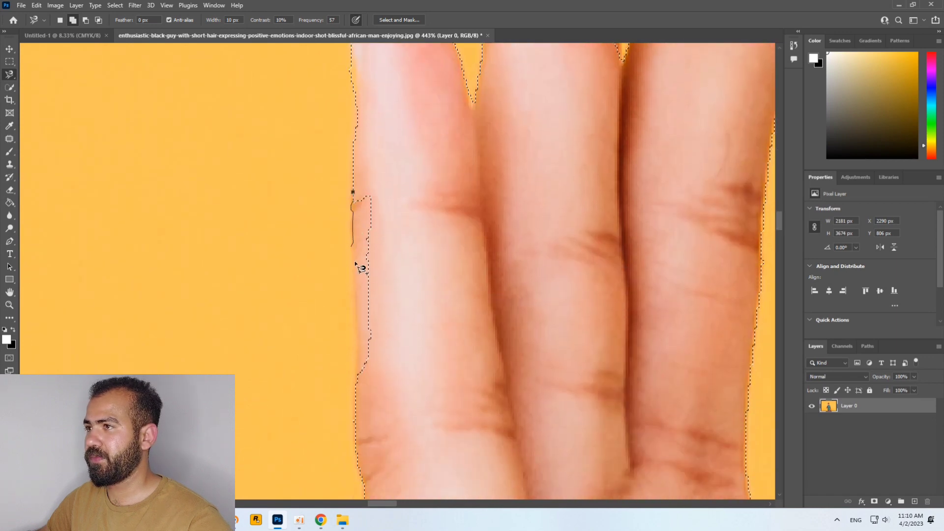
{"action": "left_click", "coordinate": [358, 399]}
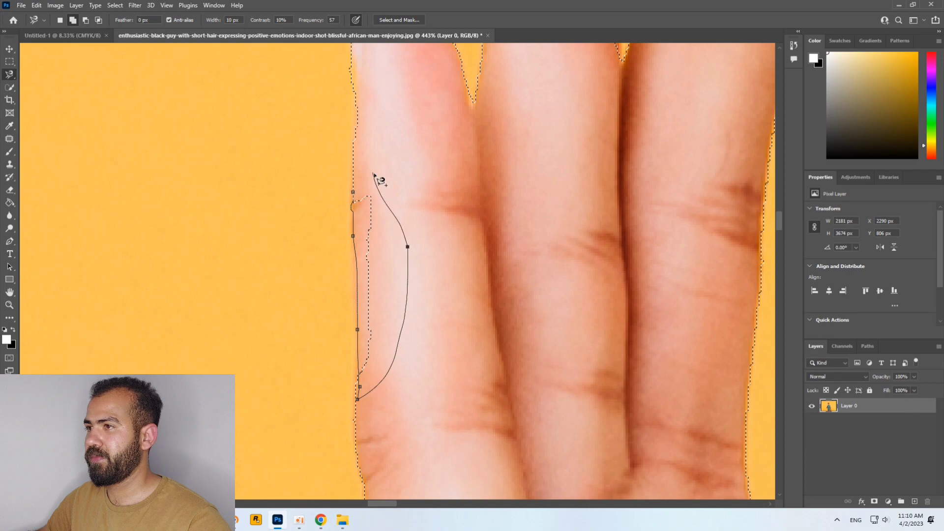
{"action": "left_click", "coordinate": [373, 172]}
{"action": "left_click", "coordinate": [355, 195]}
Step: Add the missed tip and the notch along the outer edge of the middle finger to the selection
{"action": "scroll", "coordinate": [600, 204], "scroll_direction": "down", "scroll_amount": 6}
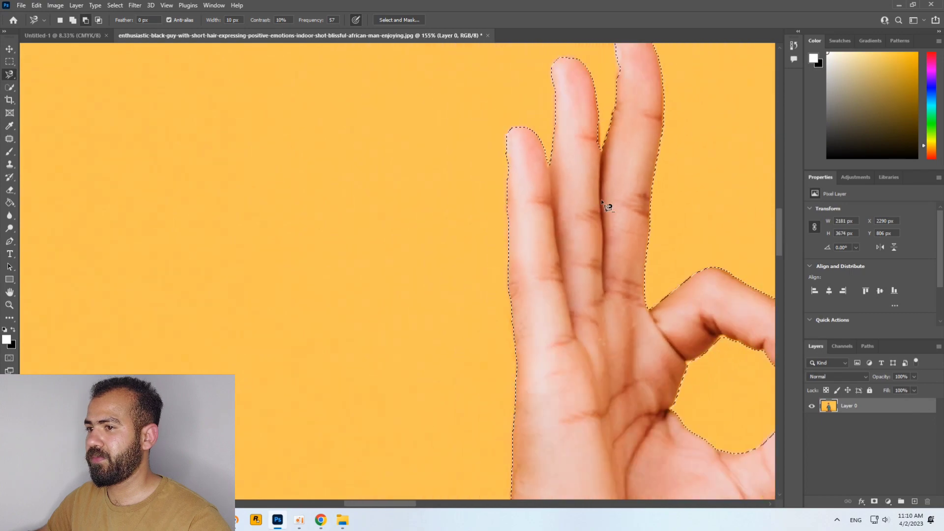
{"action": "scroll", "coordinate": [719, 116], "scroll_direction": "up", "scroll_amount": 8}
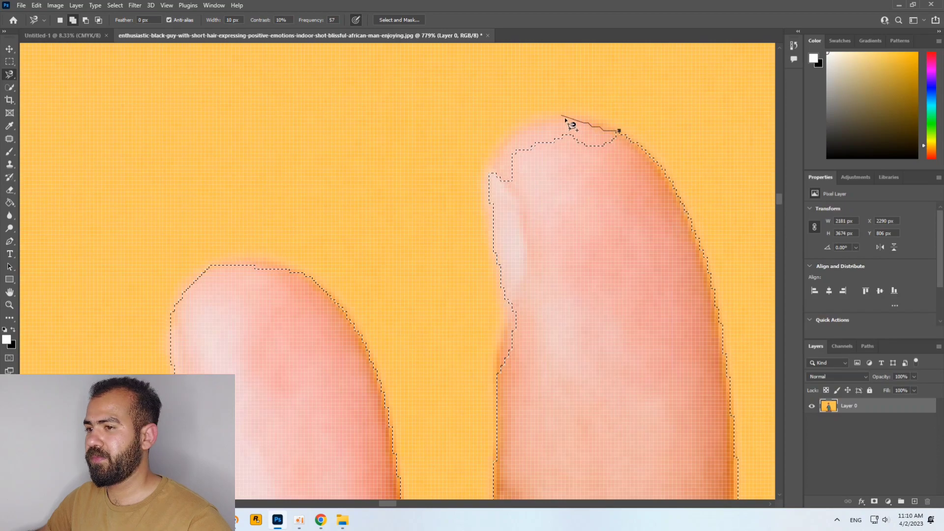
{"action": "left_click", "coordinate": [563, 117]}
{"action": "left_click", "coordinate": [530, 129]}
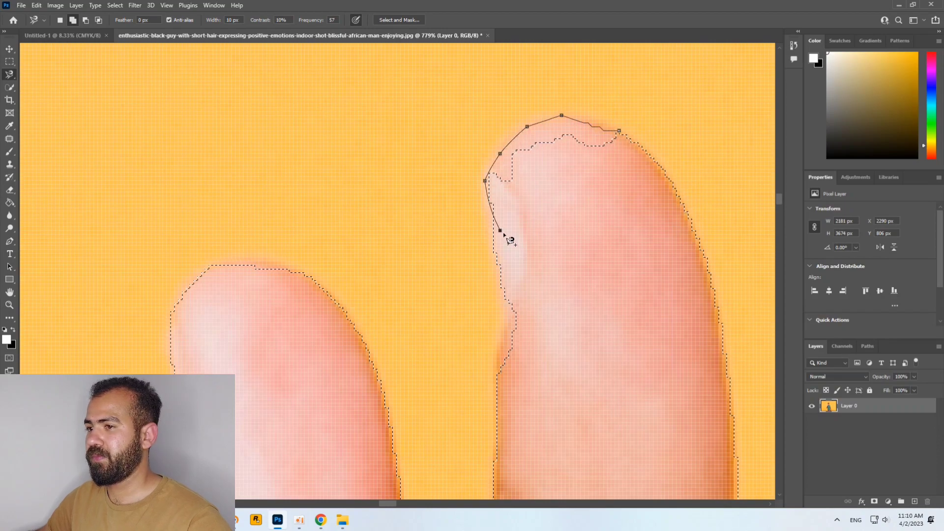
{"action": "double_click", "coordinate": [625, 180]}
{"action": "scroll", "coordinate": [625, 177], "scroll_direction": "down", "scroll_amount": 2}
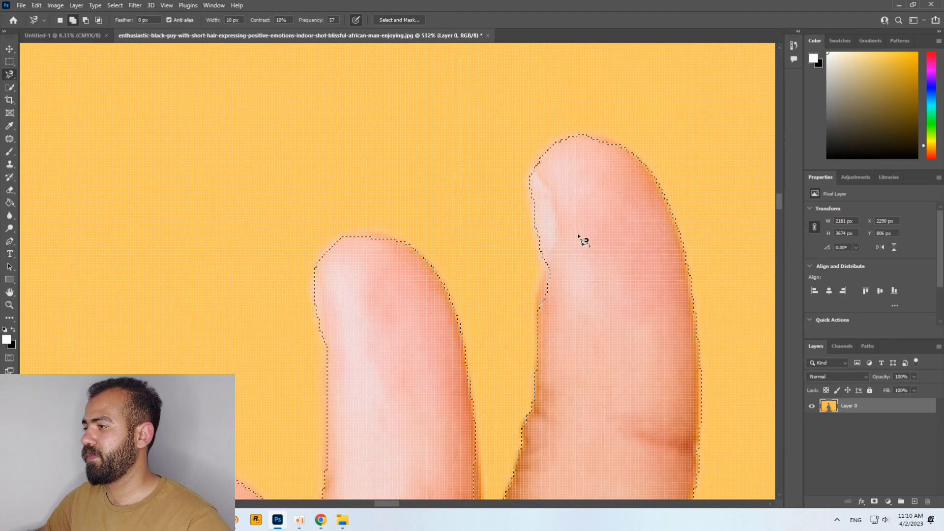
{"action": "left_click", "coordinate": [539, 249]}
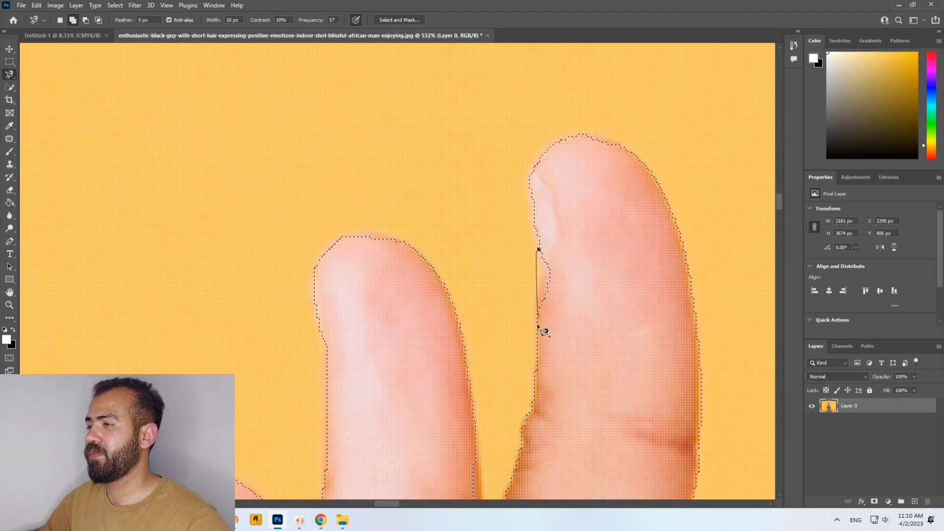
{"action": "key", "text": "Escape"}
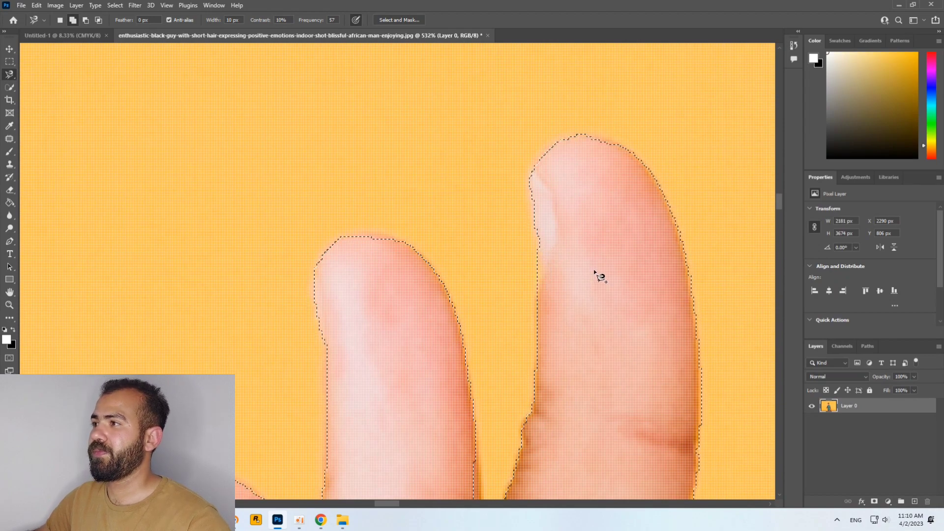
Step: Examine the selection outline around the man's head, hand, arms and torso for remaining errors
{"action": "scroll", "coordinate": [597, 275], "scroll_direction": "down", "scroll_amount": 10}
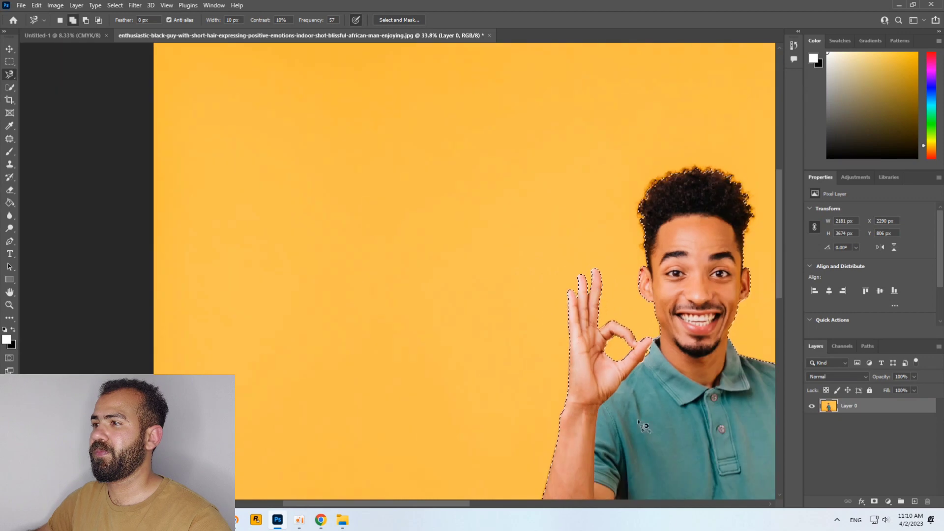
{"action": "left_click_drag", "start_coordinate": [458, 503], "coordinate": [507, 507]}
{"action": "scroll", "coordinate": [520, 354], "scroll_direction": "down", "scroll_amount": 1}
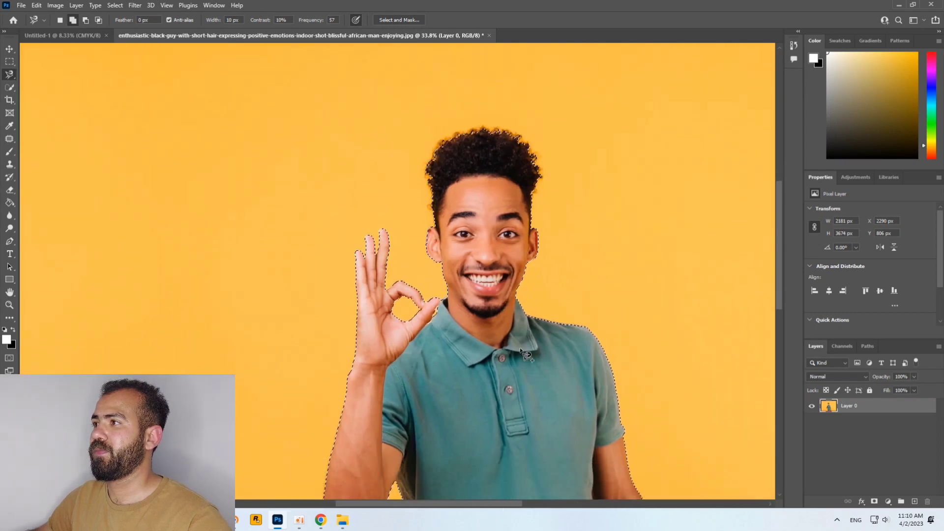
{"action": "scroll", "coordinate": [526, 353], "scroll_direction": "down", "scroll_amount": 6}
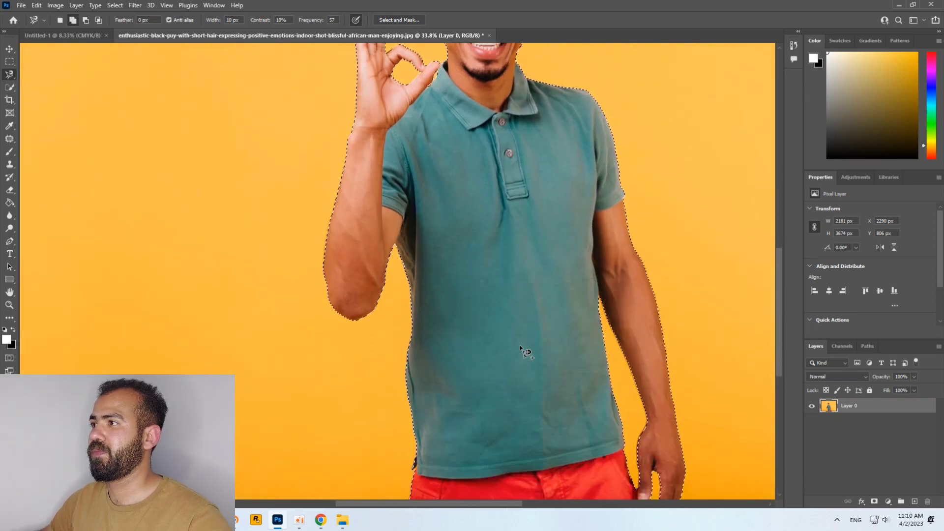
{"action": "scroll", "coordinate": [526, 352], "scroll_direction": "up", "scroll_amount": 5}
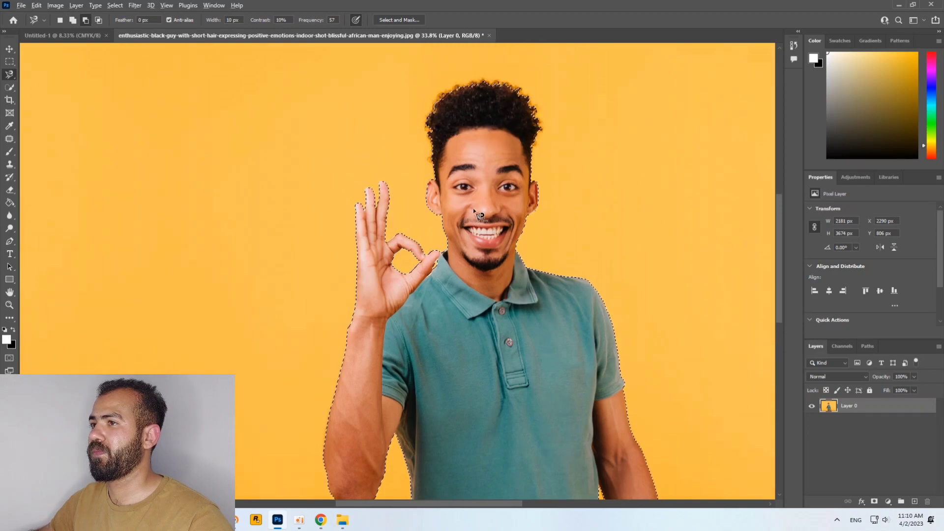
{"action": "scroll", "coordinate": [477, 213], "scroll_direction": "up", "scroll_amount": 5}
{"action": "scroll", "coordinate": [481, 211], "scroll_direction": "down", "scroll_amount": 1}
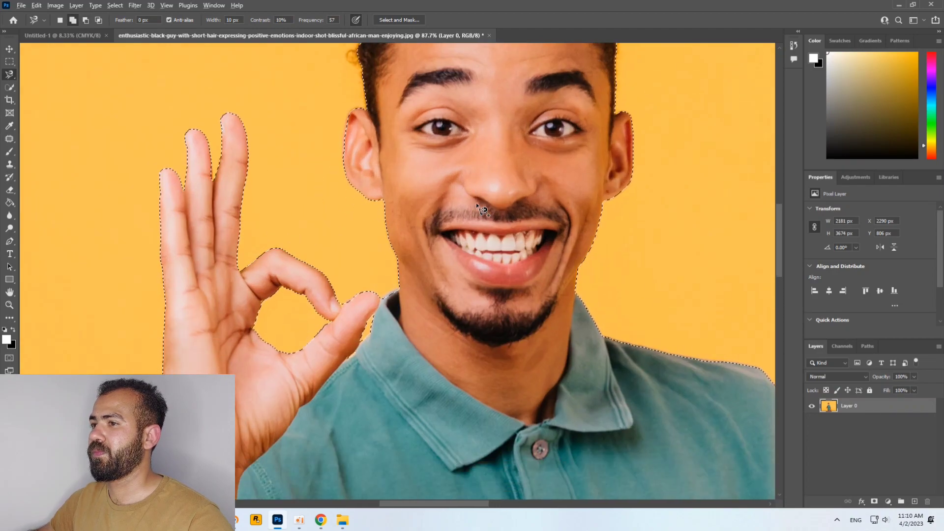
{"action": "scroll", "coordinate": [478, 206], "scroll_direction": "down", "scroll_amount": 4}
{"action": "scroll", "coordinate": [473, 212], "scroll_direction": "up", "scroll_amount": 1}
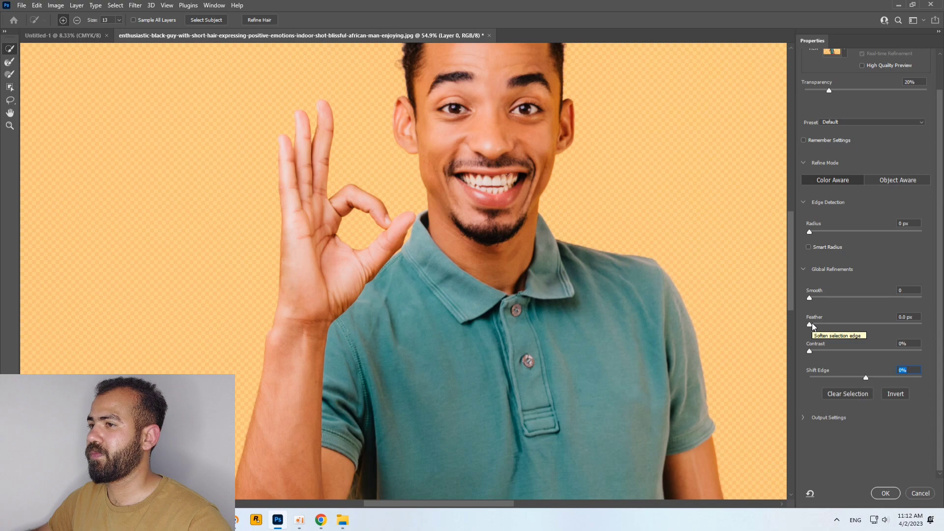
Step: Refine the selection edge in Select and Mask with Smooth 3, Contrast 6%, Shift Edge -10% and Feather 0.2 px
{"action": "left_click_drag", "start_coordinate": [810, 298], "coordinate": [812, 299]}
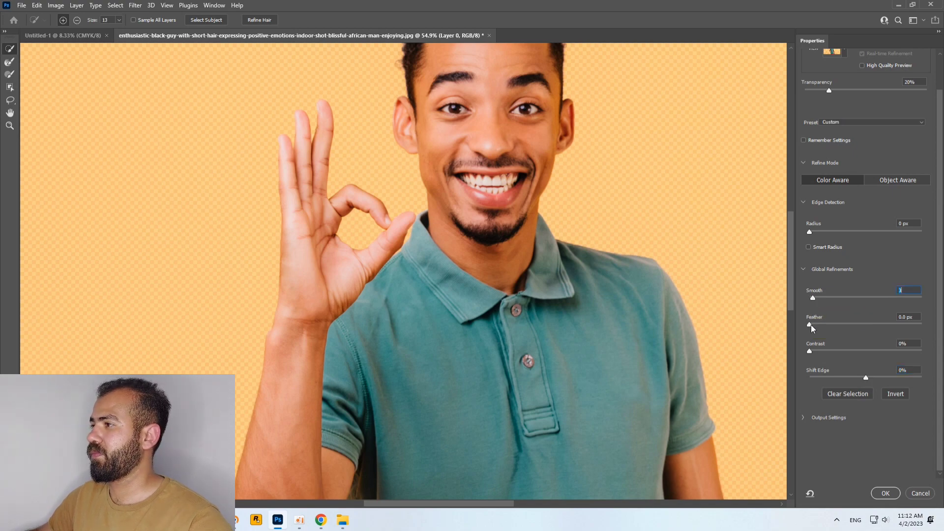
{"action": "left_click", "coordinate": [816, 350]}
{"action": "left_click_drag", "start_coordinate": [867, 378], "coordinate": [866, 378]}
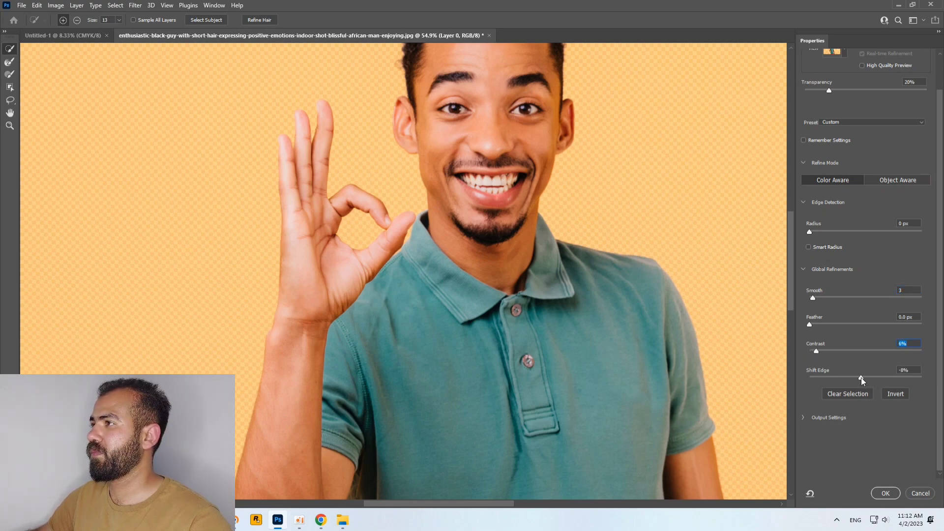
{"action": "left_click_drag", "start_coordinate": [861, 377], "coordinate": [861, 378]}
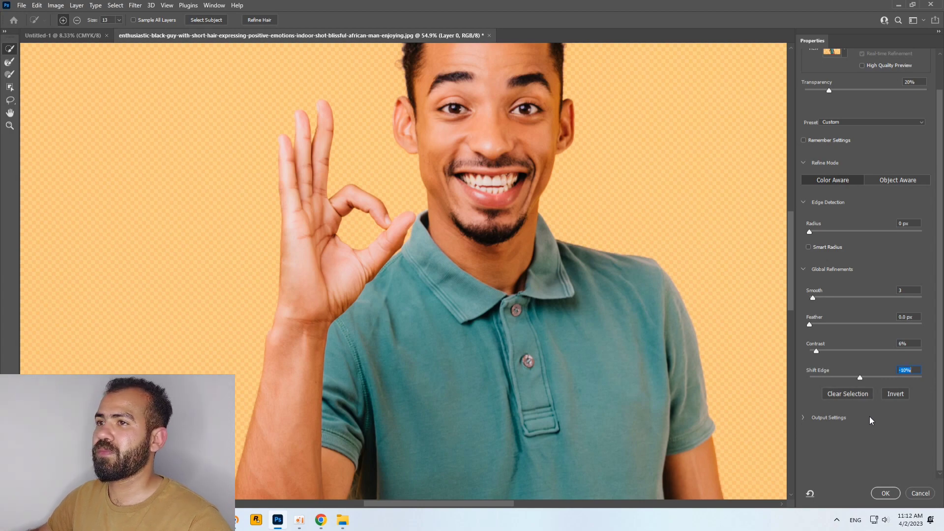
{"action": "left_click", "coordinate": [811, 327]}
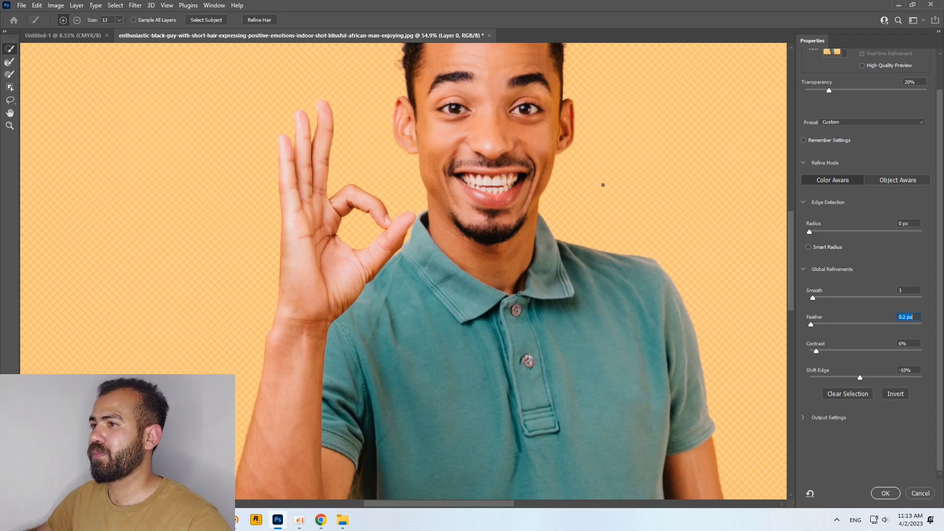
Step: Switch to the Refine Edge Brush for the outline of the man's curly hair
{"action": "scroll", "coordinate": [775, 231], "scroll_direction": "up", "scroll_amount": 6}
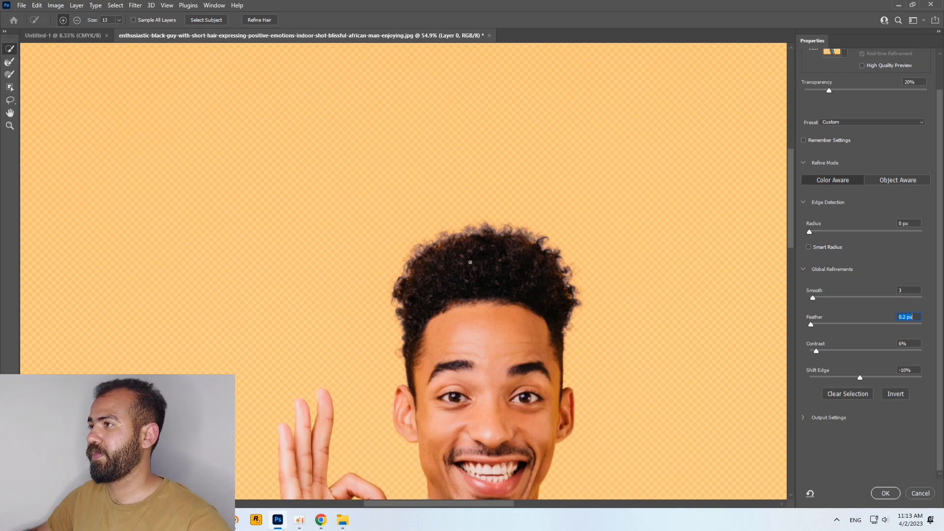
{"action": "left_click", "coordinate": [6, 61]}
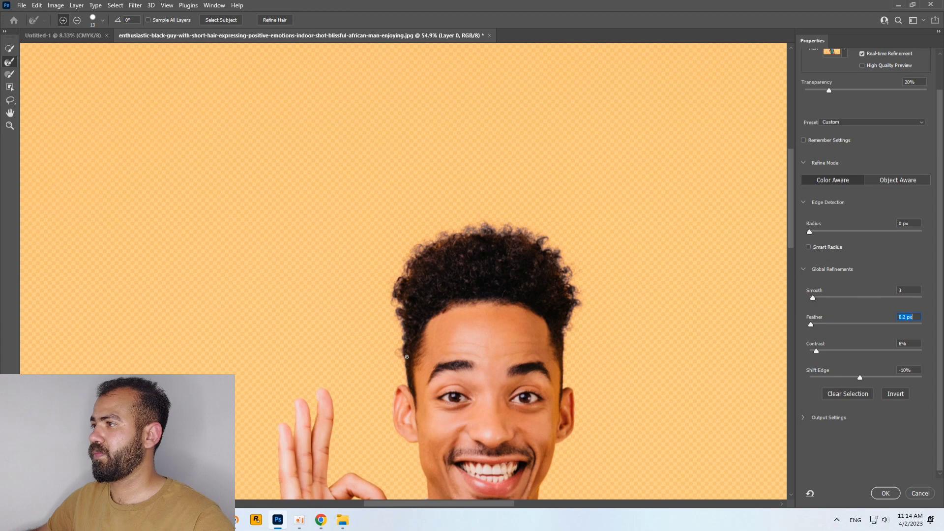
Step: Enable Decontaminate Colors and output the refined selection to a new layer
{"action": "left_click", "coordinate": [804, 419]}
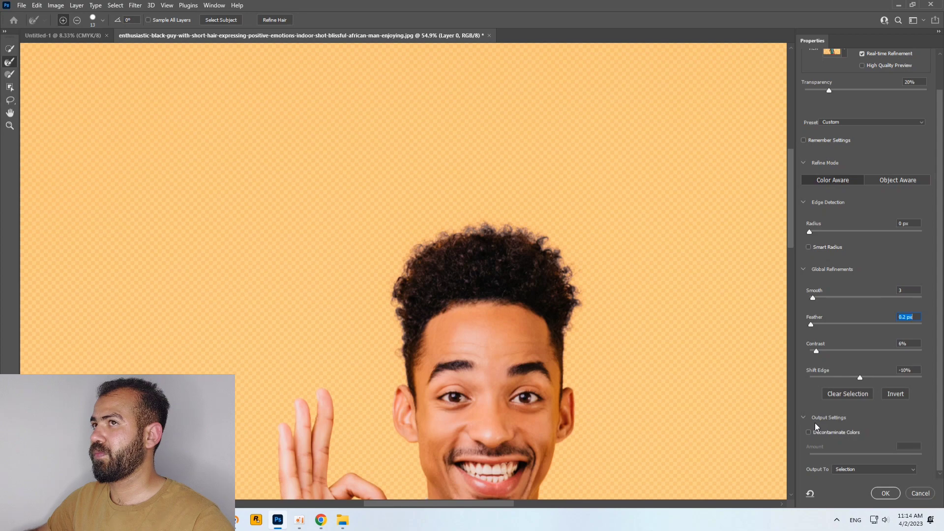
{"action": "left_click", "coordinate": [808, 432]}
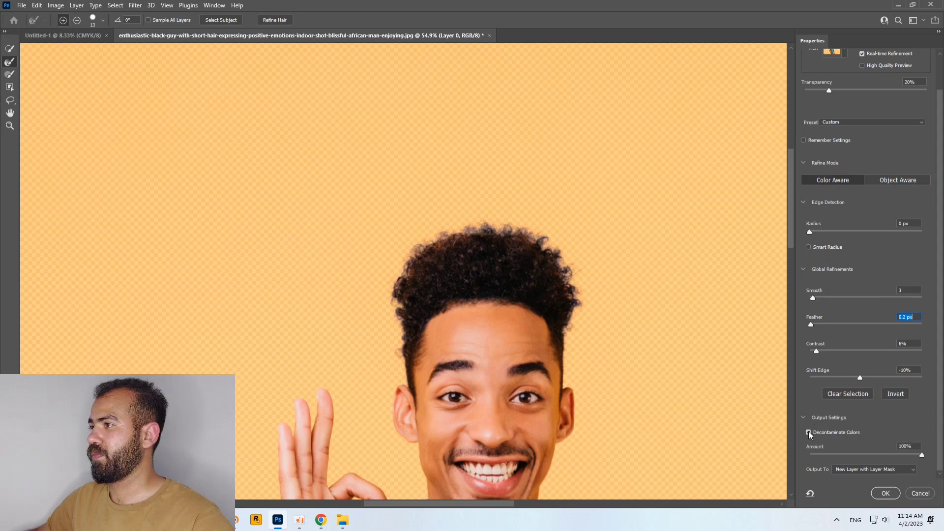
{"action": "left_click", "coordinate": [856, 470]}
{"action": "left_click", "coordinate": [857, 477]}
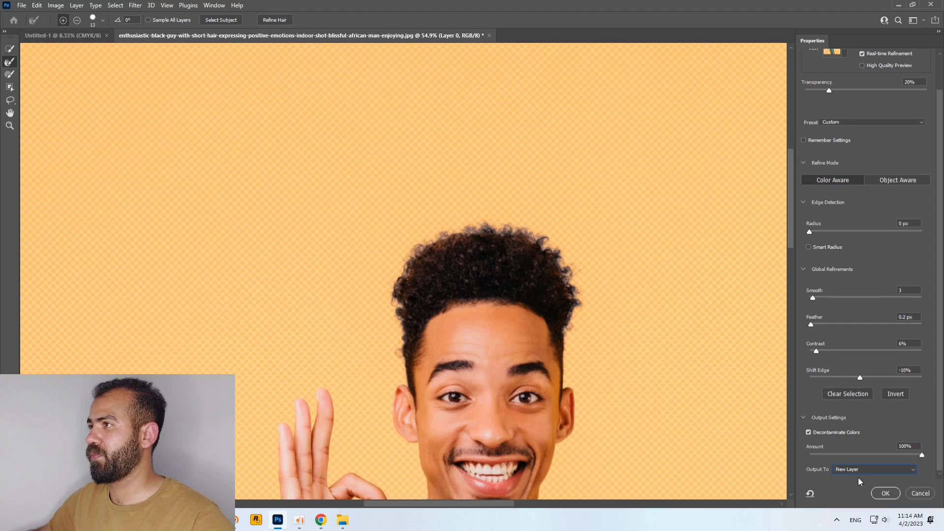
{"action": "left_click", "coordinate": [884, 494]}
Step: Examine the man's cutout on the transparent background, both the whole figure and the upper body
{"action": "scroll", "coordinate": [518, 354], "scroll_direction": "down", "scroll_amount": 5}
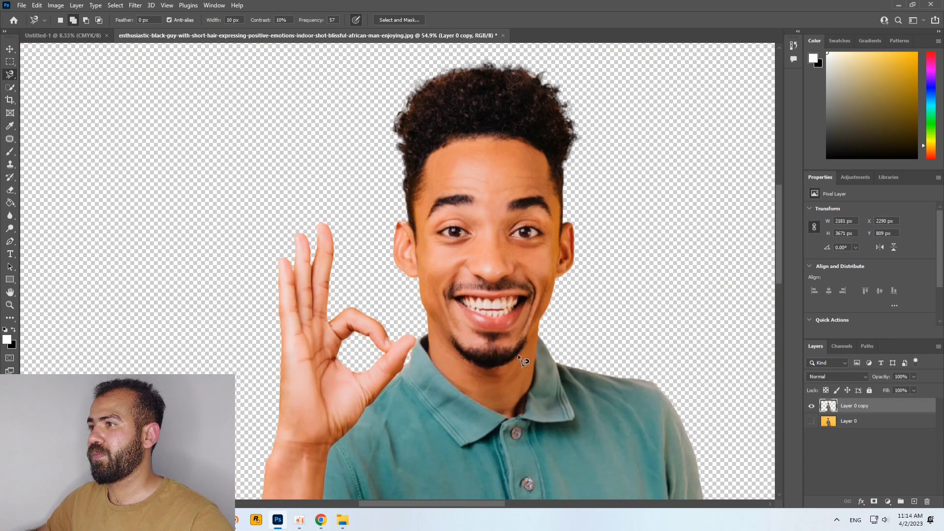
{"action": "scroll", "coordinate": [524, 361], "scroll_direction": "down", "scroll_amount": 6}
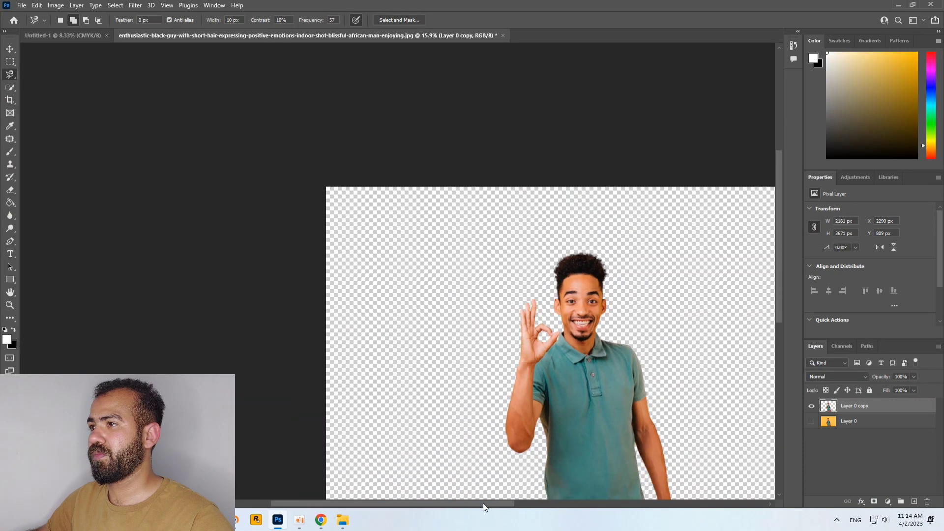
{"action": "left_click_drag", "start_coordinate": [484, 504], "coordinate": [548, 505]}
{"action": "scroll", "coordinate": [432, 329], "scroll_direction": "down", "scroll_amount": 4}
{"action": "scroll", "coordinate": [473, 227], "scroll_direction": "up", "scroll_amount": 2}
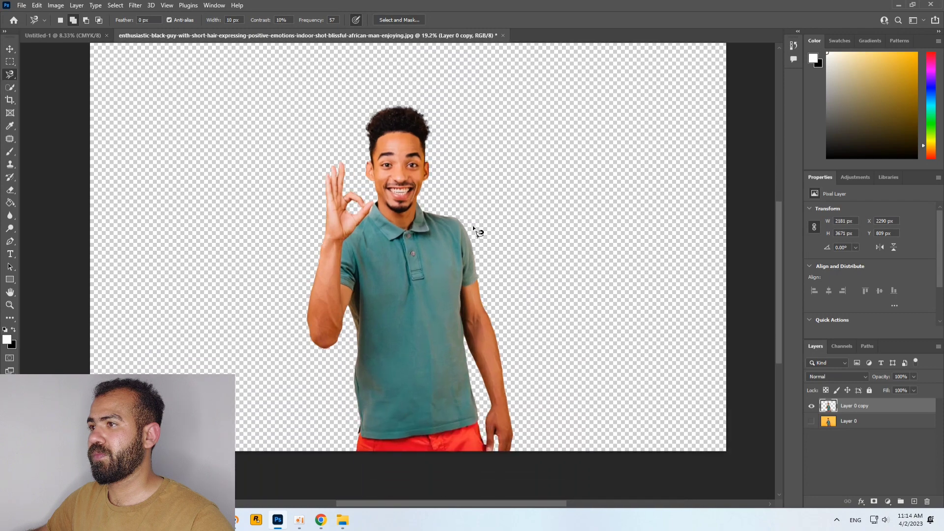
{"action": "scroll", "coordinate": [473, 227], "scroll_direction": "up", "scroll_amount": 2}
{"action": "scroll", "coordinate": [428, 202], "scroll_direction": "up", "scroll_amount": 1}
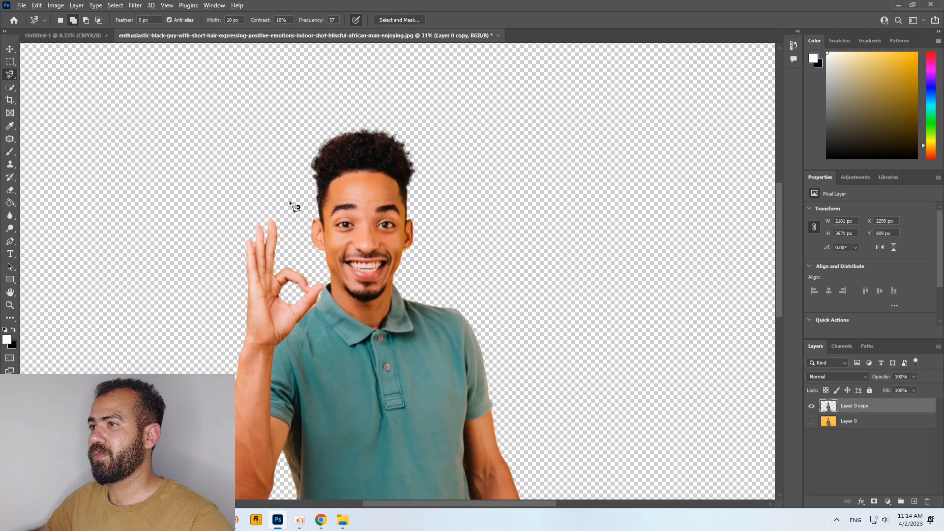
Step: Outline the man's head and hair with the Lasso tool, following the jawline, and copy the selection to a new layer
{"action": "scroll", "coordinate": [305, 197], "scroll_direction": "up", "scroll_amount": 3}
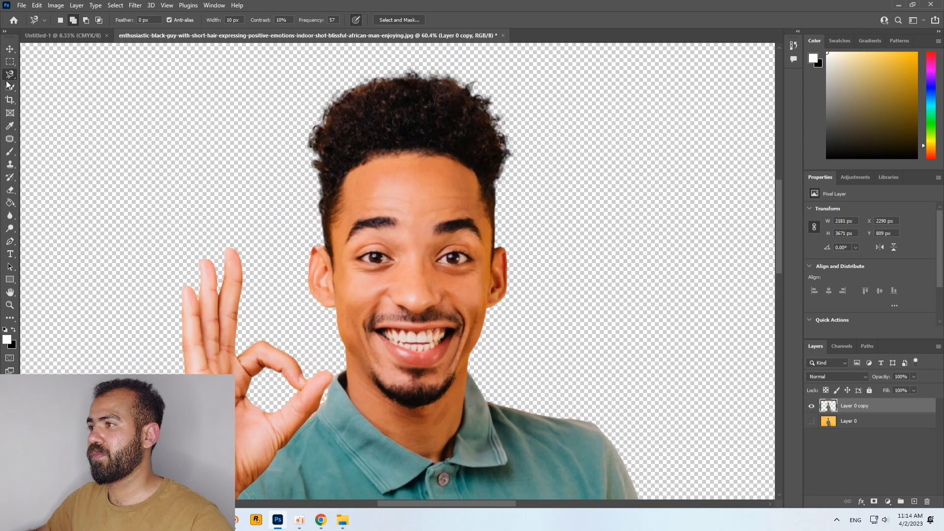
{"action": "right_click", "coordinate": [10, 87]}
{"action": "right_click", "coordinate": [11, 76]}
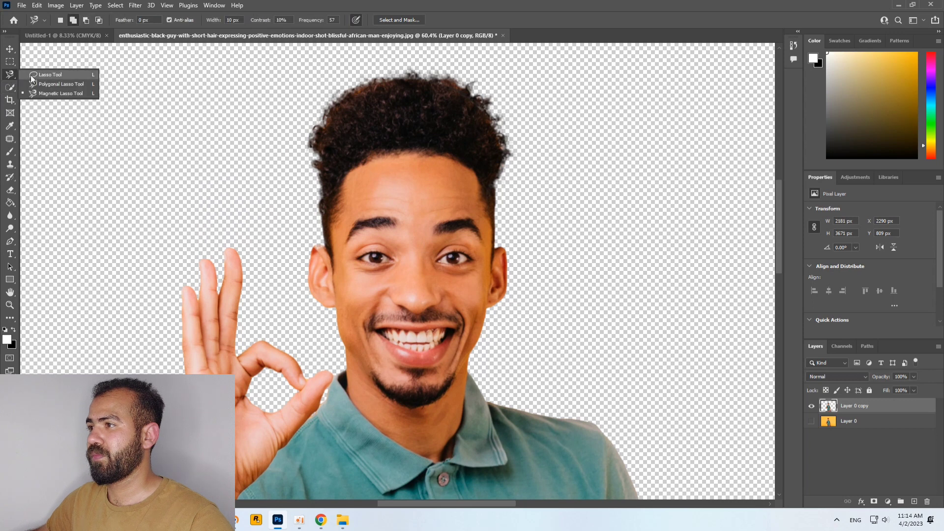
{"action": "left_click", "coordinate": [32, 76]}
{"action": "mouse_move", "coordinate": [306, 75]}
{"action": "left_mouse_down"}
{"action": "mouse_move", "coordinate": [290, 88]}
{"action": "mouse_move", "coordinate": [271, 154]}
{"action": "mouse_move", "coordinate": [303, 286]}
{"action": "left_mouse_up"}
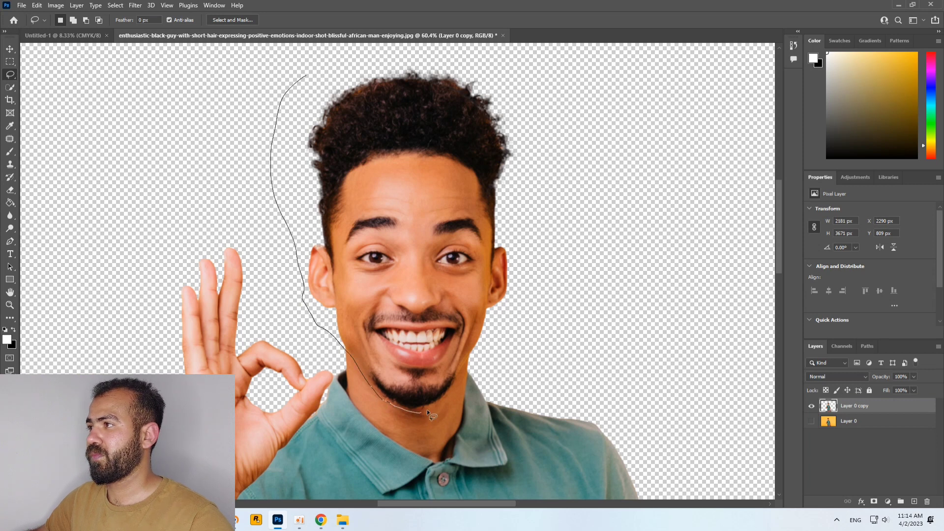
{"action": "mouse_move", "coordinate": [469, 368]}
{"action": "left_mouse_down"}
{"action": "mouse_move", "coordinate": [535, 285]}
{"action": "mouse_move", "coordinate": [558, 158]}
{"action": "mouse_move", "coordinate": [483, 58]}
{"action": "mouse_move", "coordinate": [401, 57]}
{"action": "mouse_move", "coordinate": [308, 75]}
{"action": "left_mouse_up"}
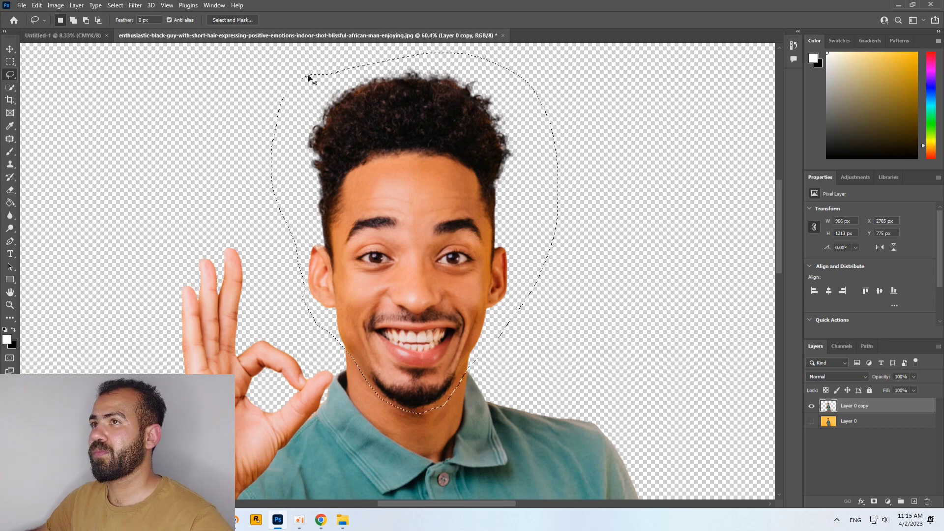
{"action": "key", "text": "ctrl+j"}
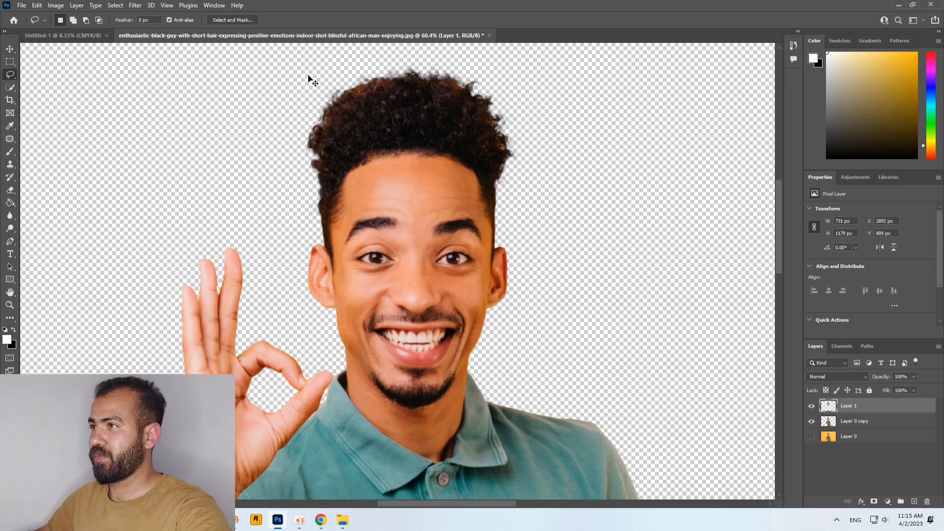
Step: Enlarge the head layer proportionally to about 180% and raise it until the chin sits just above the shirt collar
{"action": "key", "text": "ctrl+t"}
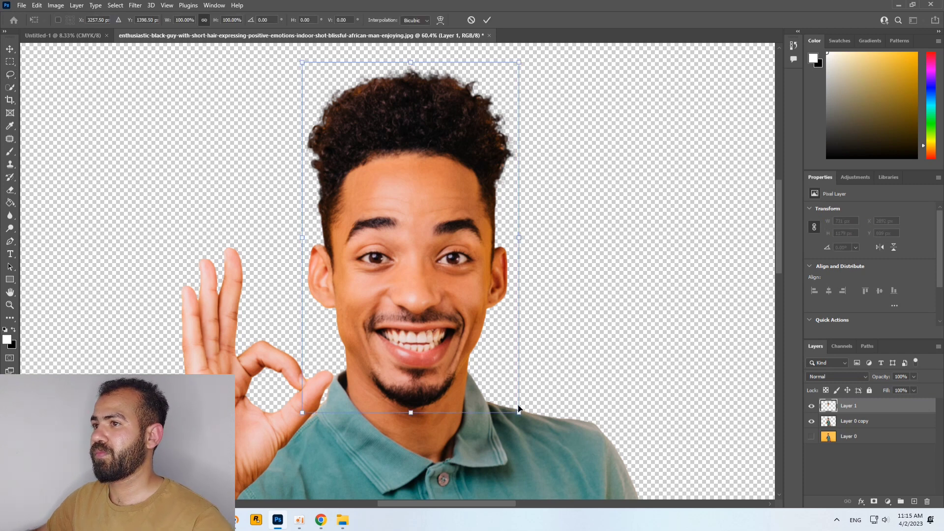
{"action": "left_click_drag", "start_coordinate": [519, 412], "coordinate": [607, 471]}
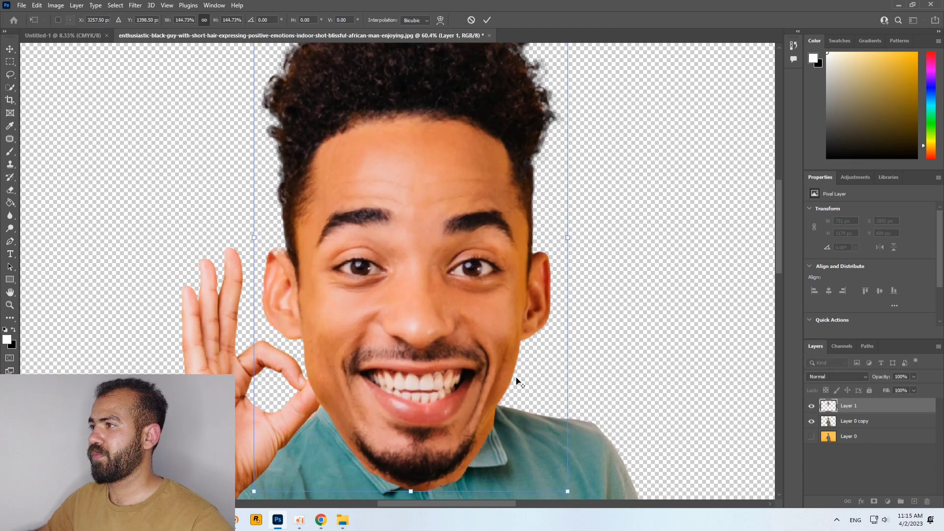
{"action": "scroll", "coordinate": [607, 471], "scroll_direction": "down", "scroll_amount": 5}
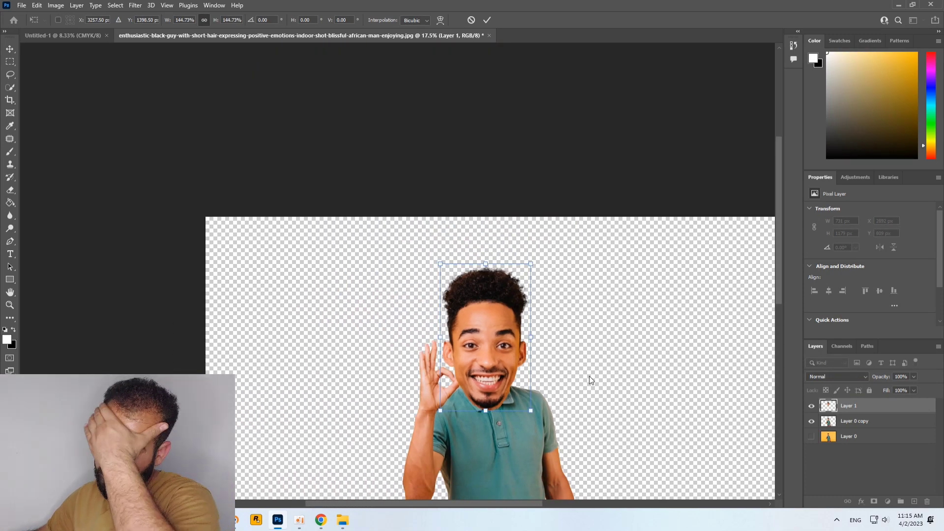
{"action": "left_click_drag", "start_coordinate": [778, 273], "coordinate": [787, 317]}
{"action": "scroll", "coordinate": [605, 264], "scroll_direction": "up", "scroll_amount": 4}
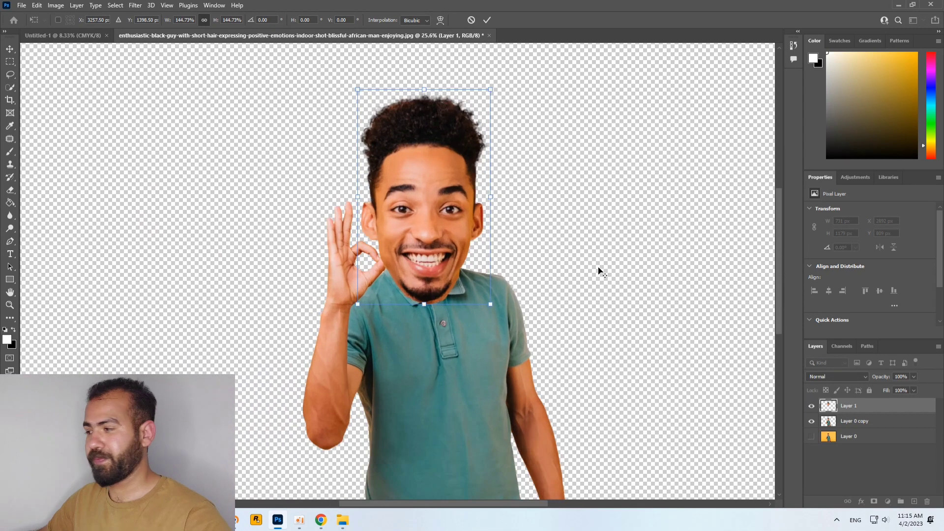
{"action": "scroll", "coordinate": [538, 270], "scroll_direction": "down", "scroll_amount": 2}
{"action": "left_click_drag", "start_coordinate": [499, 298], "coordinate": [506, 308]}
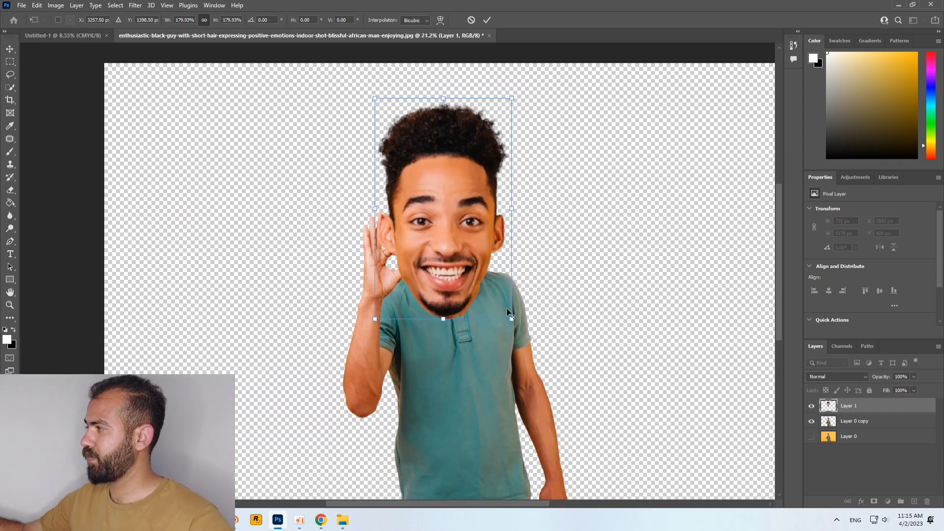
{"action": "left_click_drag", "start_coordinate": [456, 253], "coordinate": [457, 210]}
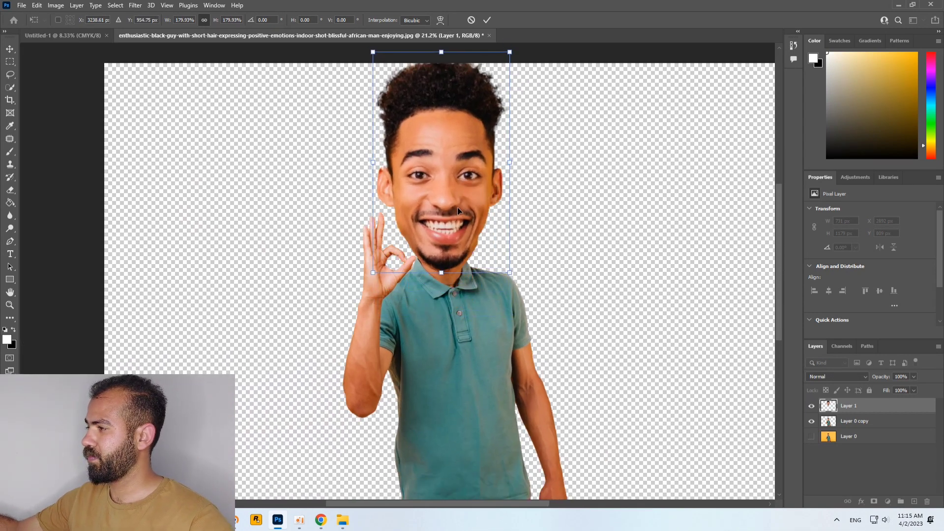
Step: Reduce the head's scale to about 166%, lower it onto the neck and apply the transform
{"action": "scroll", "coordinate": [575, 283], "scroll_direction": "up", "scroll_amount": 1}
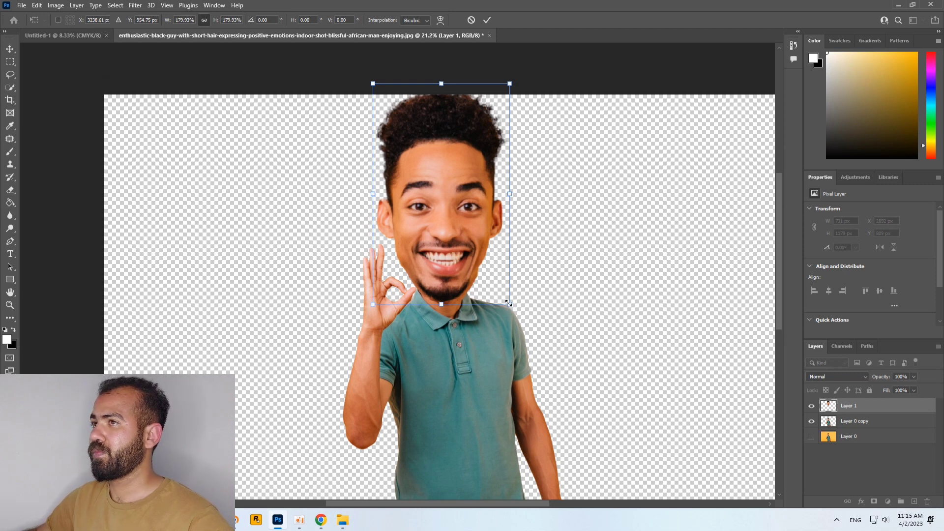
{"action": "left_click_drag", "start_coordinate": [510, 303], "coordinate": [503, 295]}
{"action": "left_click_drag", "start_coordinate": [456, 239], "coordinate": [459, 259]}
{"action": "left_click", "coordinate": [9, 49]}
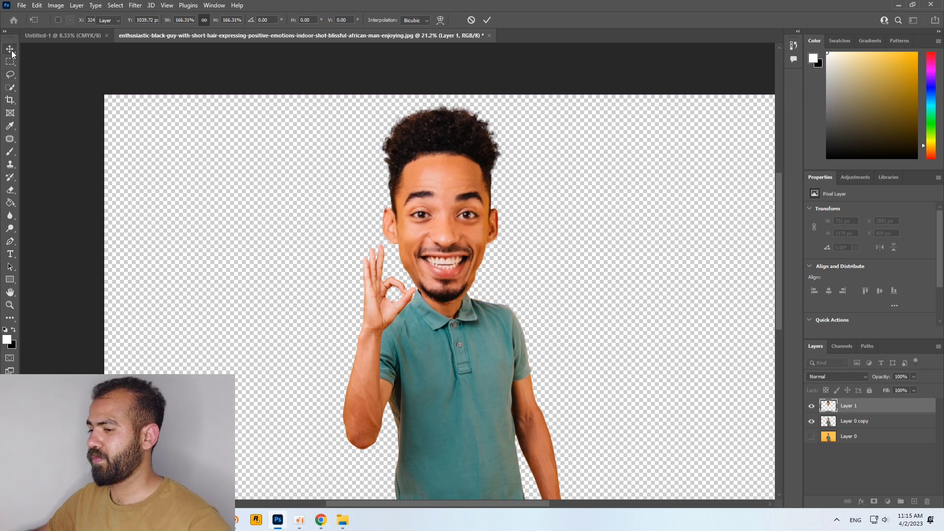
Step: Scale the full-figure layer Layer 0 copy down to about 65%, position it beneath the enlarged head and apply the transform
{"action": "scroll", "coordinate": [433, 302], "scroll_direction": "down", "scroll_amount": 2}
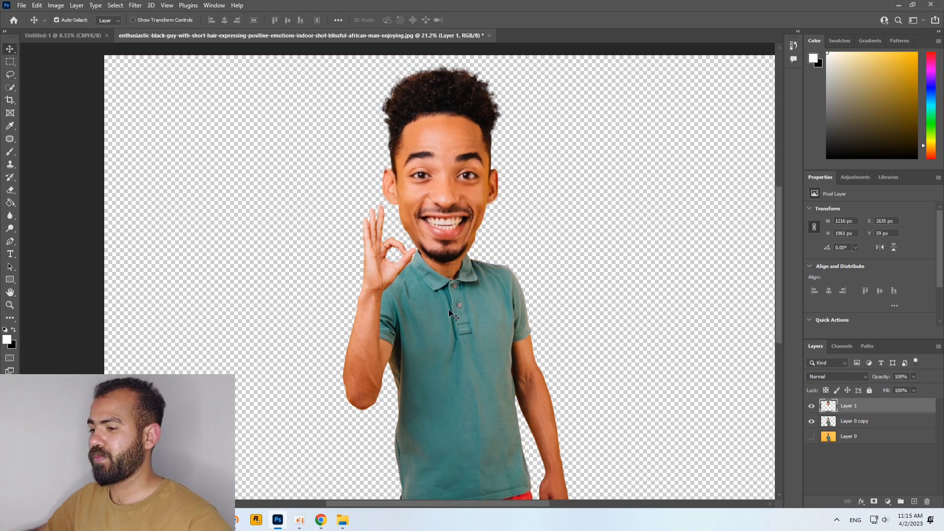
{"action": "left_click", "coordinate": [452, 315]}
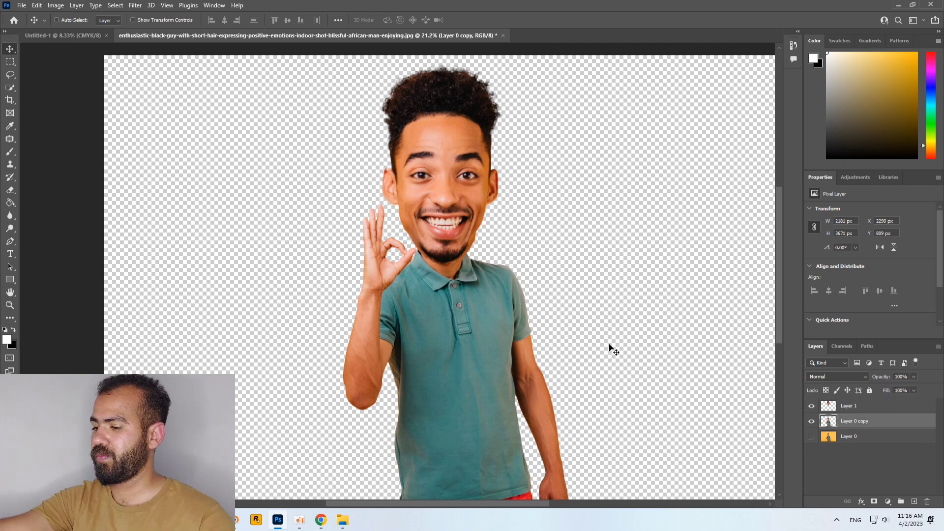
{"action": "key", "text": "ctrl+t"}
{"action": "scroll", "coordinate": [610, 344], "scroll_direction": "down", "scroll_amount": 2}
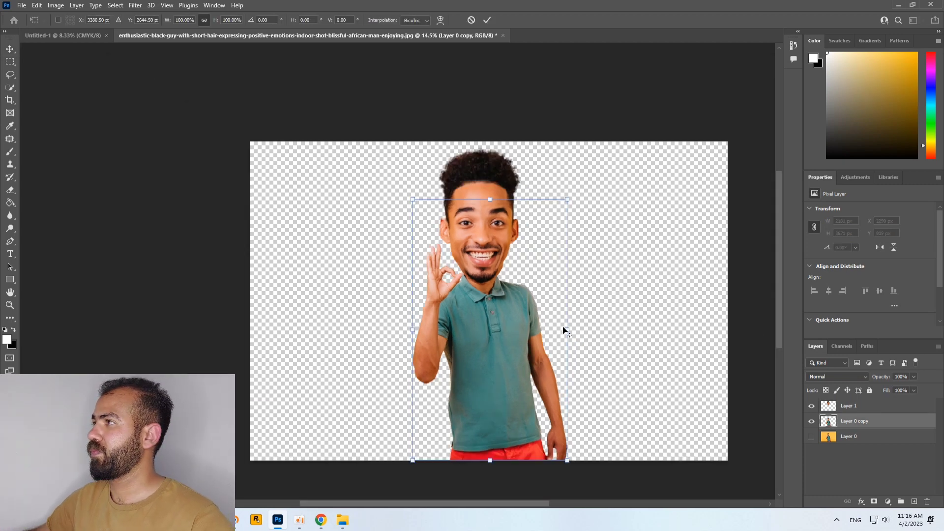
{"action": "left_click_drag", "start_coordinate": [568, 449], "coordinate": [542, 406]}
{"action": "left_click_drag", "start_coordinate": [487, 372], "coordinate": [485, 383]}
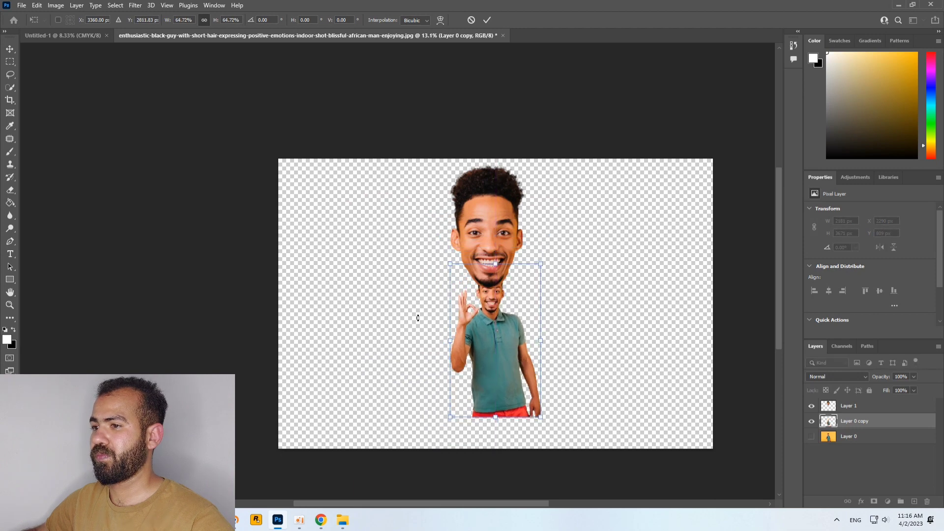
{"action": "left_click", "coordinate": [10, 49]}
{"action": "scroll", "coordinate": [514, 307], "scroll_direction": "up", "scroll_amount": 2}
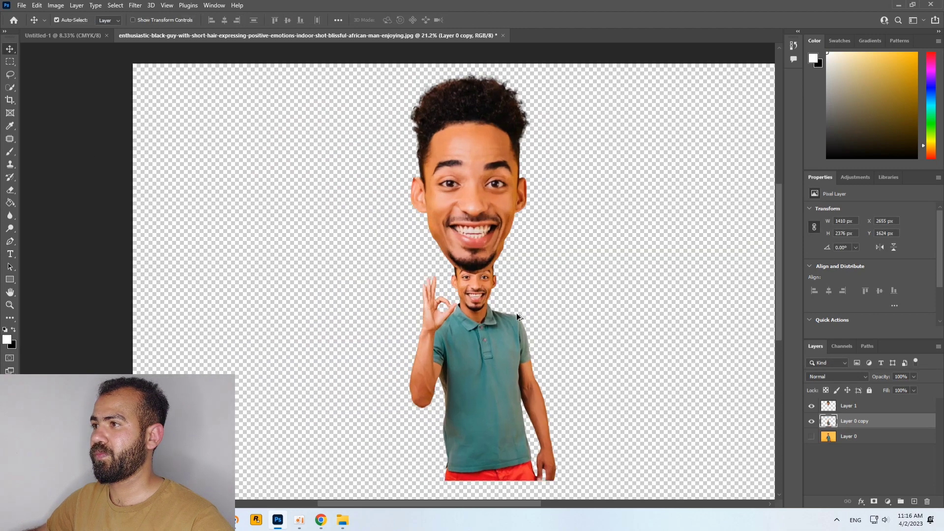
Step: Move the head down over the small body's face, scale it to about 74% and fit the chin onto the neck
{"action": "left_click_drag", "start_coordinate": [464, 191], "coordinate": [470, 232]}
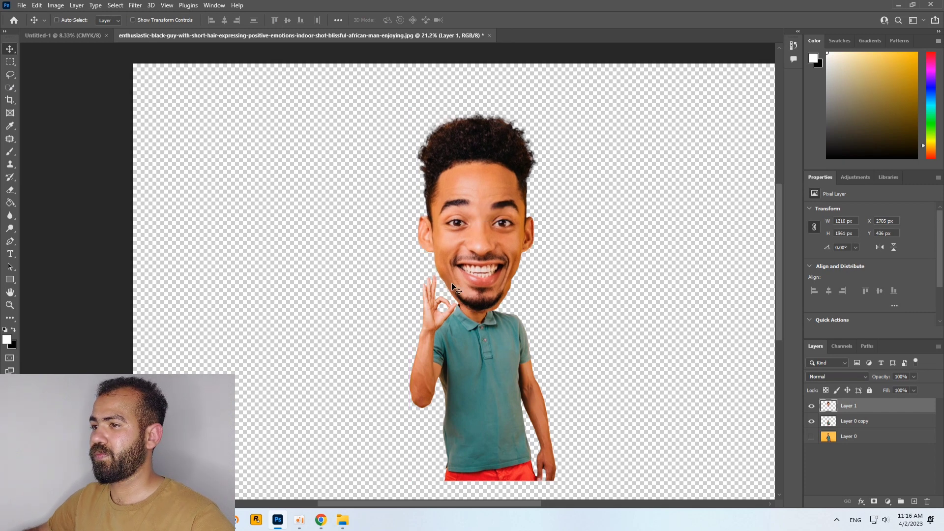
{"action": "key", "text": "ctrl+t"}
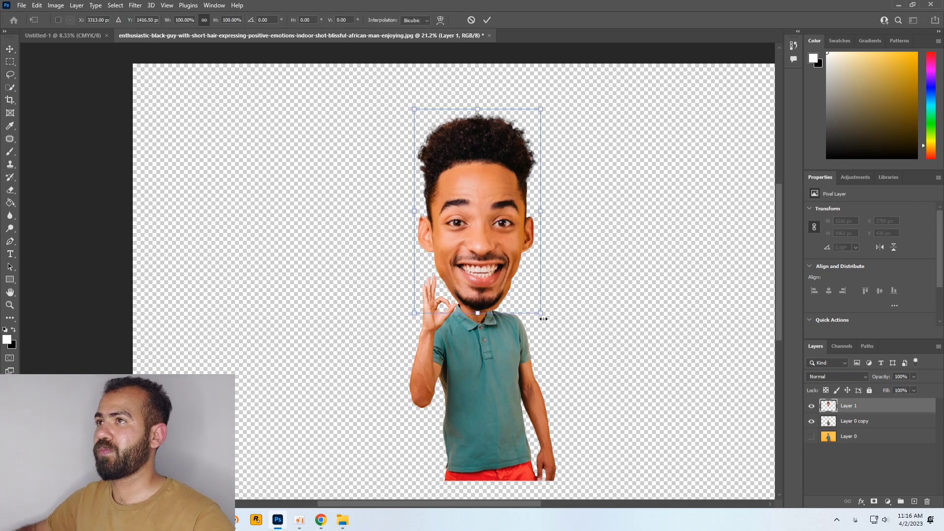
{"action": "key", "text": "super+space"}
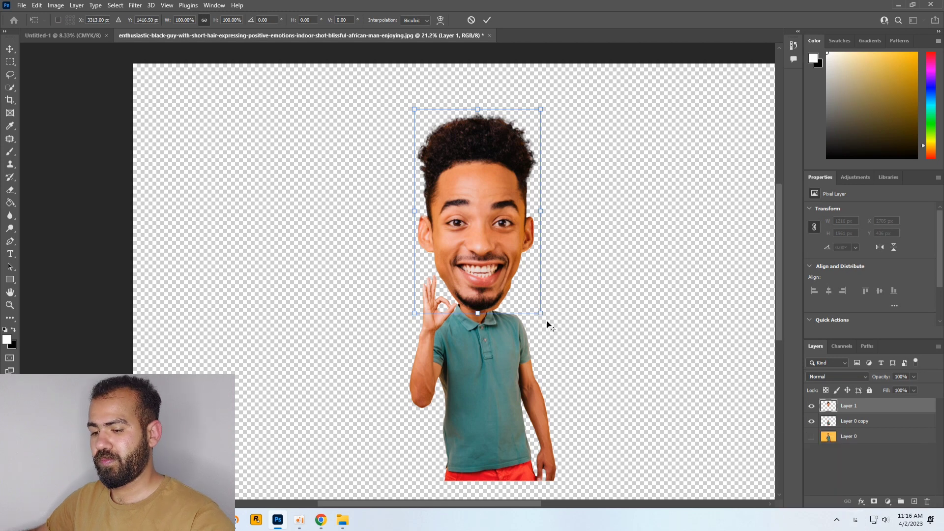
{"action": "left_click_drag", "start_coordinate": [541, 313], "coordinate": [524, 293]}
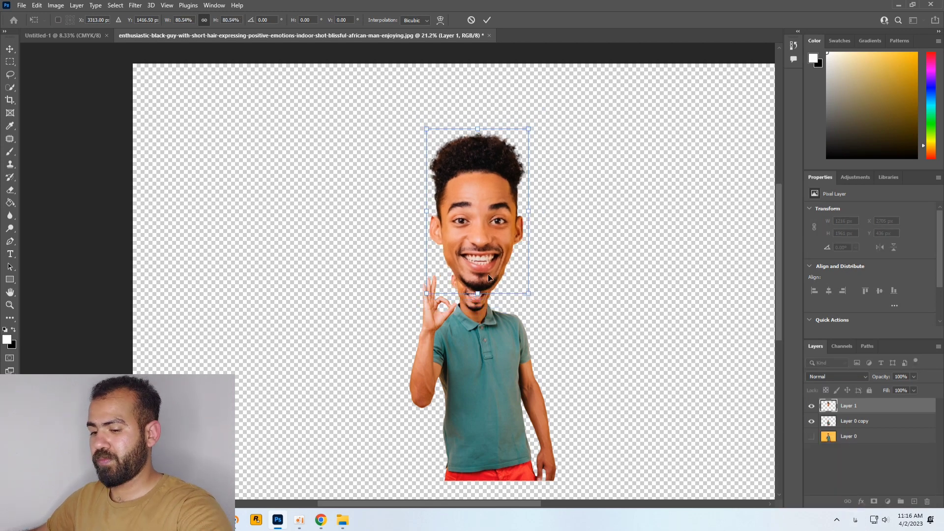
{"action": "left_click_drag", "start_coordinate": [480, 271], "coordinate": [480, 285]}
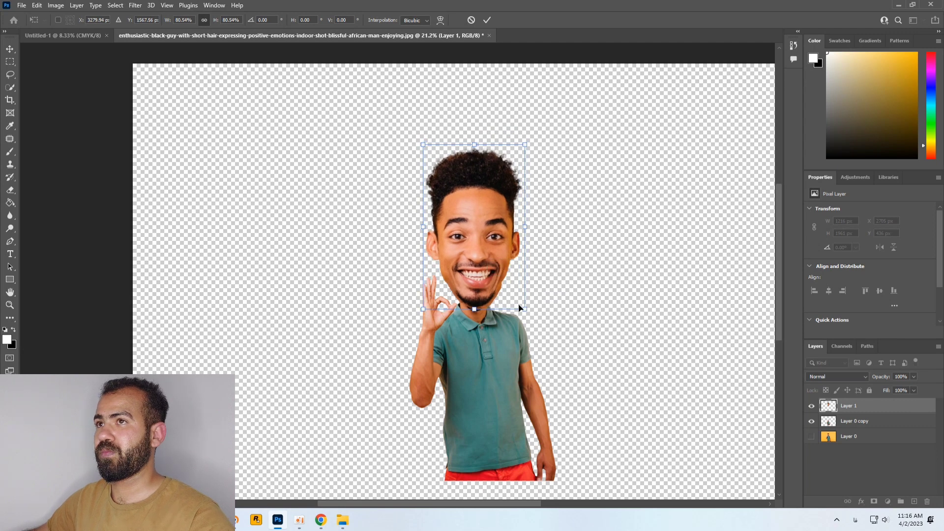
{"action": "mouse_move", "coordinate": [524, 310]}
{"action": "left_mouse_down"}
{"action": "mouse_move", "coordinate": [506, 285]}
{"action": "mouse_move", "coordinate": [522, 309]}
{"action": "left_mouse_up"}
{"action": "left_click_drag", "start_coordinate": [480, 274], "coordinate": [480, 292]}
{"action": "left_click", "coordinate": [10, 49]}
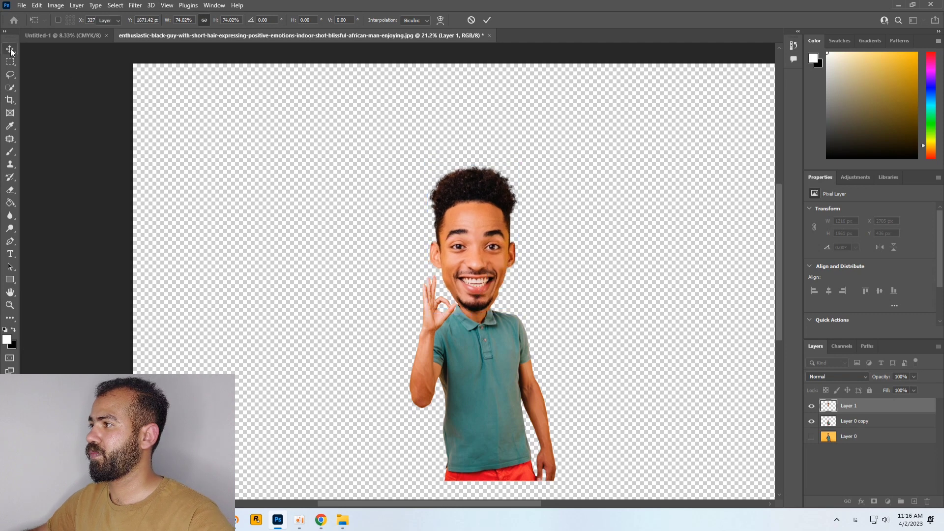
Step: Open the head layer in the Liquify filter
{"action": "scroll", "coordinate": [488, 313], "scroll_direction": "up", "scroll_amount": 4}
{"action": "scroll", "coordinate": [488, 313], "scroll_direction": "down", "scroll_amount": 5}
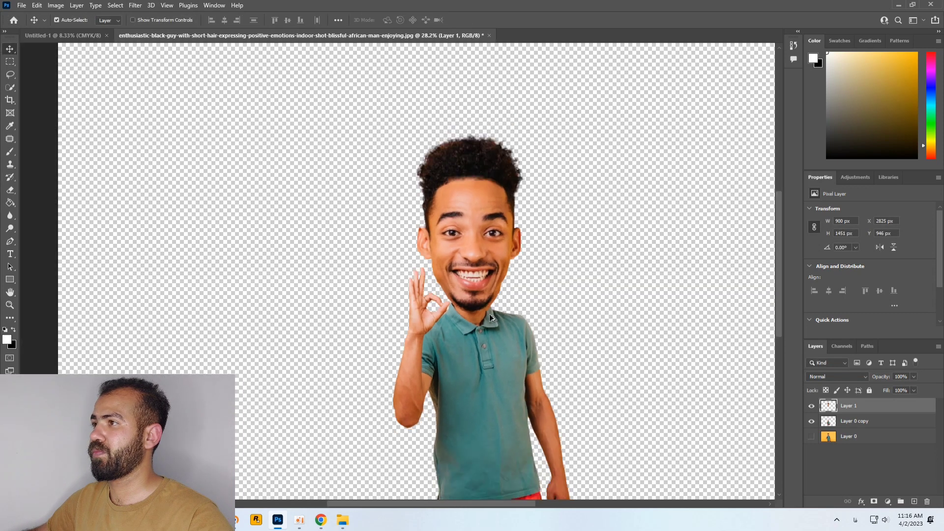
{"action": "scroll", "coordinate": [507, 358], "scroll_direction": "down", "scroll_amount": 1}
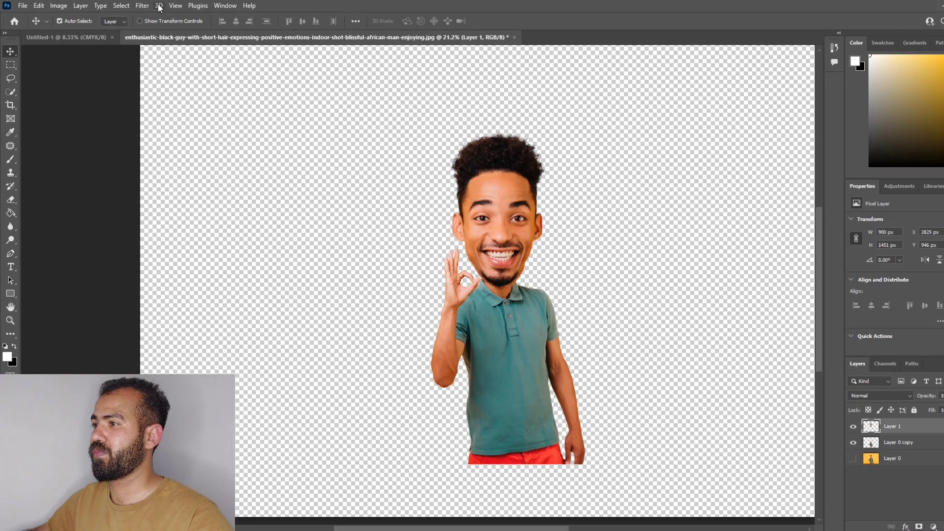
{"action": "left_click", "coordinate": [135, 5]}
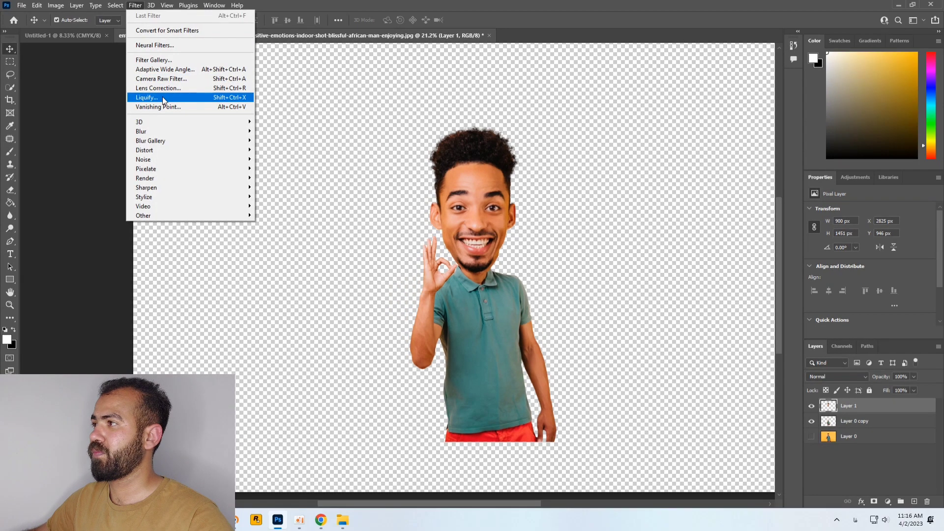
{"action": "left_click", "coordinate": [172, 84]}
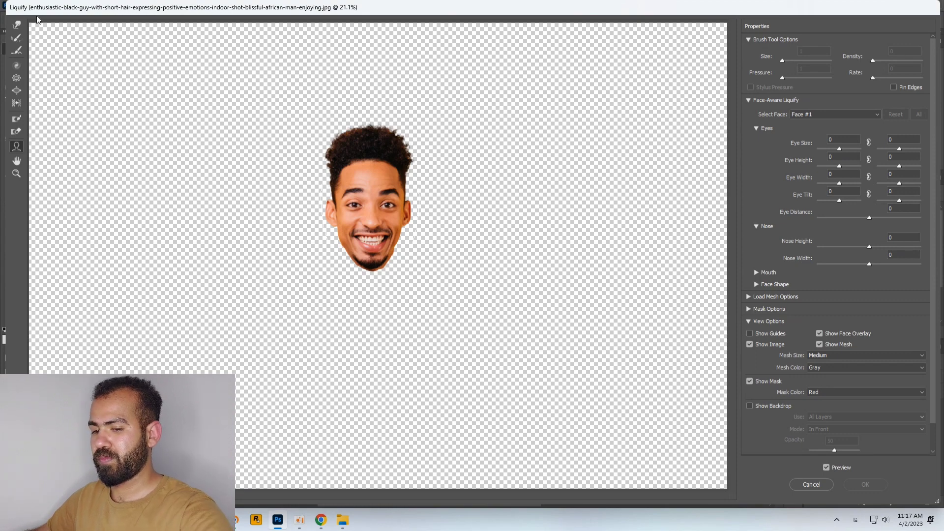
Step: Push the man's jaw and chin edges inward with the Forward Warp tool, using brush sizes of 189 and 340
{"action": "key", "text": "ctrl+plus"}
{"action": "scroll", "coordinate": [345, 170], "scroll_direction": "up", "scroll_amount": 4}
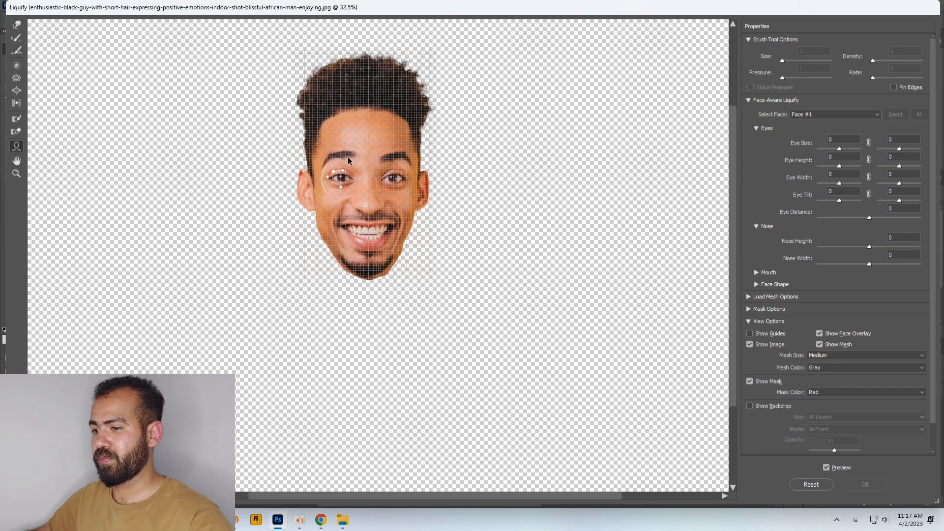
{"action": "scroll", "coordinate": [350, 163], "scroll_direction": "up", "scroll_amount": 4}
{"action": "scroll", "coordinate": [352, 280], "scroll_direction": "down", "scroll_amount": 3}
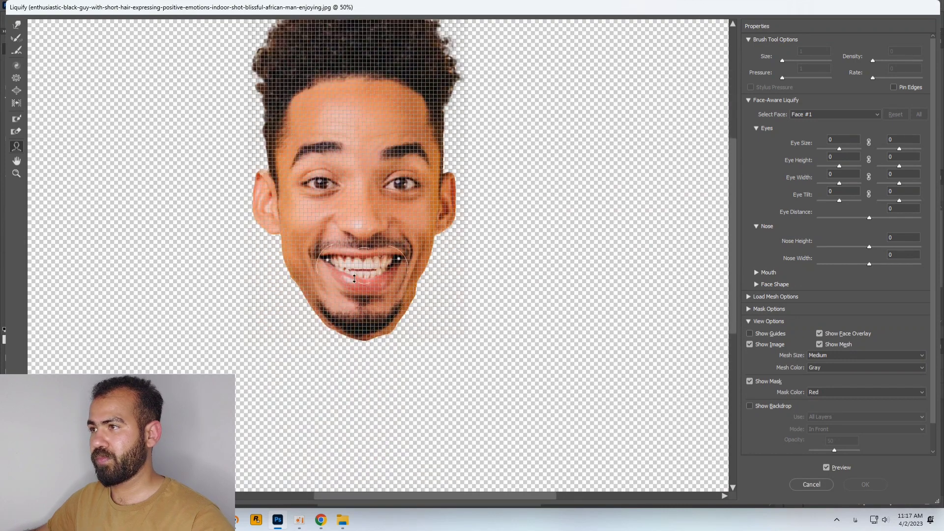
{"action": "scroll", "coordinate": [356, 252], "scroll_direction": "up", "scroll_amount": 1}
{"action": "scroll", "coordinate": [374, 207], "scroll_direction": "up", "scroll_amount": 1}
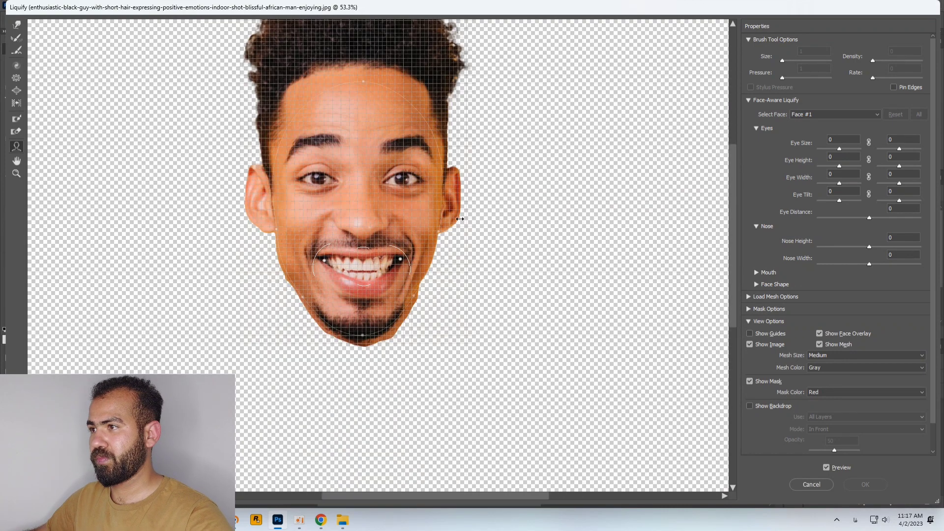
{"action": "scroll", "coordinate": [264, 200], "scroll_direction": "up", "scroll_amount": 1}
{"action": "scroll", "coordinate": [263, 196], "scroll_direction": "up", "scroll_amount": 1}
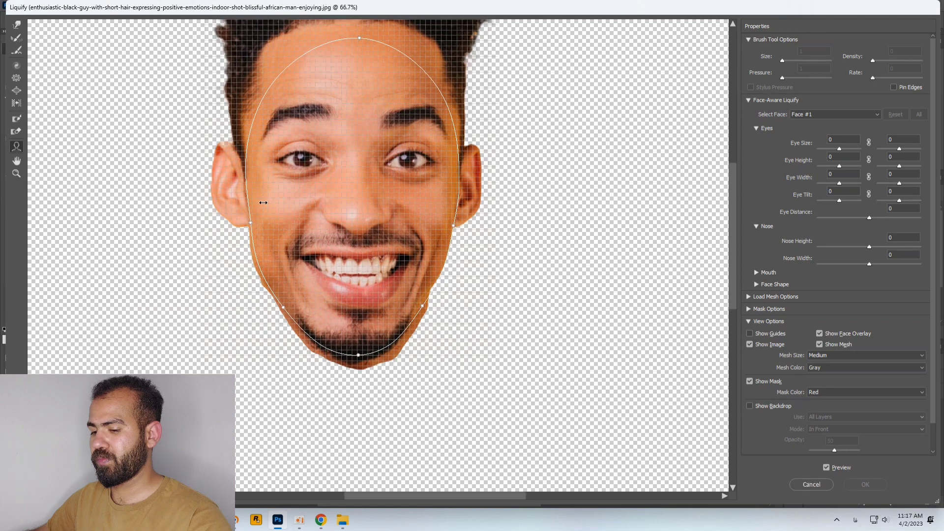
{"action": "scroll", "coordinate": [261, 192], "scroll_direction": "up", "scroll_amount": 5}
{"action": "scroll", "coordinate": [205, 175], "scroll_direction": "down", "scroll_amount": 3}
{"action": "left_click", "coordinate": [15, 27]}
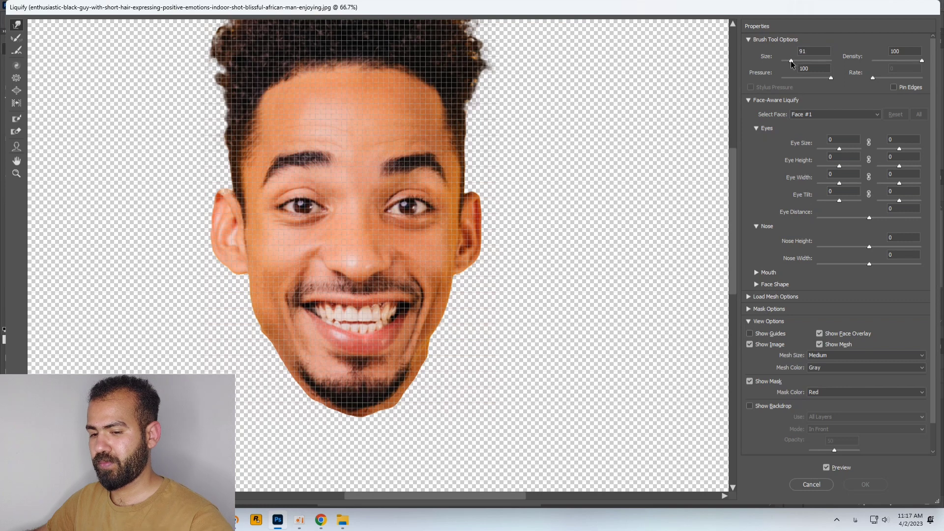
{"action": "mouse_move", "coordinate": [451, 377]}
{"action": "left_mouse_down"}
{"action": "mouse_move", "coordinate": [443, 352]}
{"action": "mouse_move", "coordinate": [441, 369]}
{"action": "mouse_move", "coordinate": [426, 373]}
{"action": "mouse_move", "coordinate": [419, 409]}
{"action": "mouse_move", "coordinate": [351, 431]}
{"action": "left_mouse_up"}
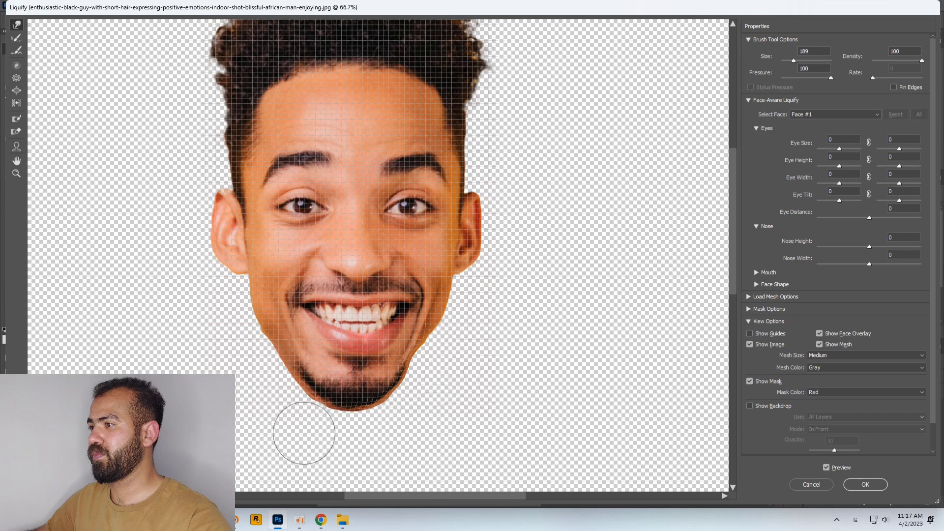
{"action": "mouse_move", "coordinate": [234, 347]}
{"action": "left_mouse_down"}
{"action": "mouse_move", "coordinate": [249, 348]}
{"action": "mouse_move", "coordinate": [285, 390]}
{"action": "left_mouse_up"}
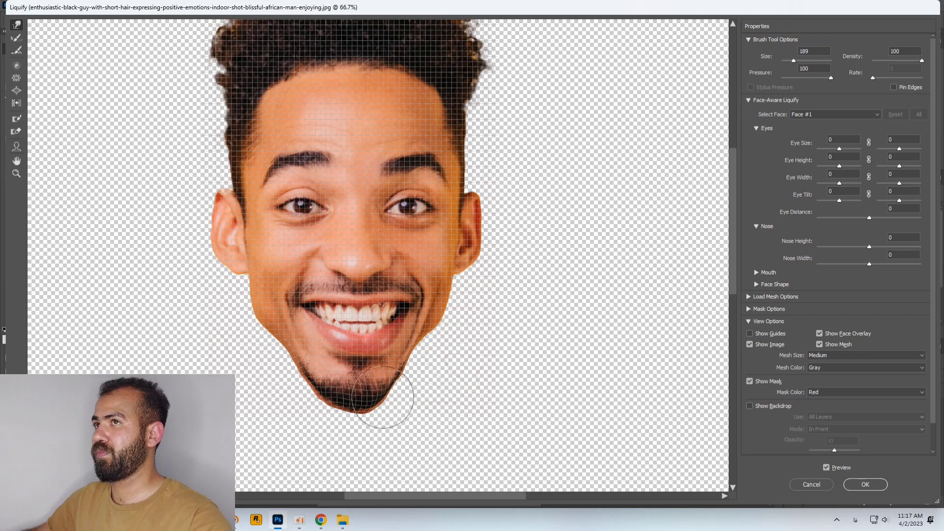
{"action": "mouse_move", "coordinate": [342, 398]}
{"action": "left_mouse_down"}
{"action": "mouse_move", "coordinate": [358, 399]}
{"action": "mouse_move", "coordinate": [346, 401]}
{"action": "left_mouse_up"}
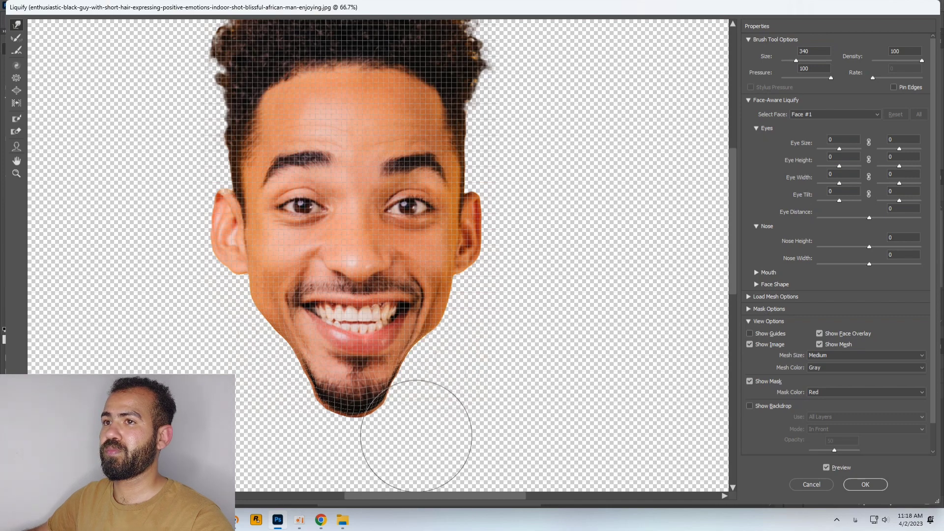
Step: Set the Face-Aware Liquify eye size to 100 for both eyes
{"action": "scroll", "coordinate": [555, 331], "scroll_direction": "up", "scroll_amount": 3}
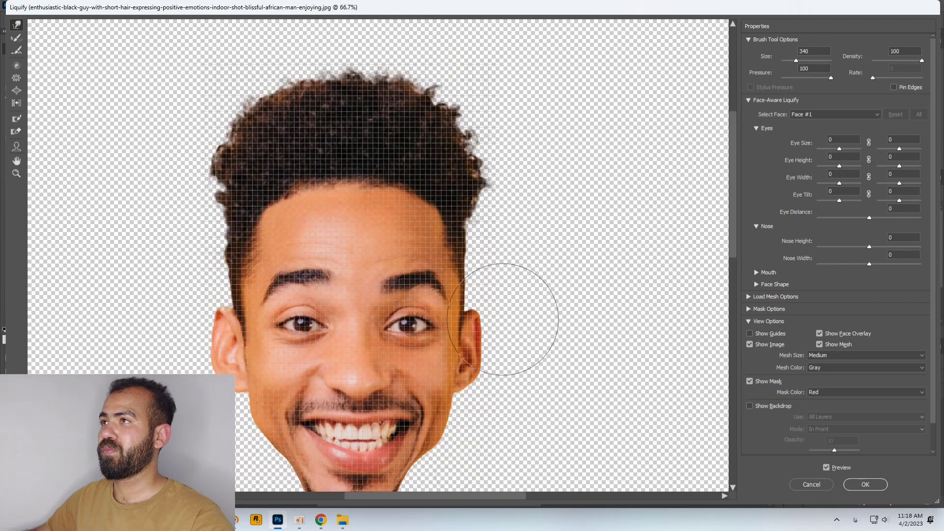
{"action": "scroll", "coordinate": [508, 320], "scroll_direction": "down", "scroll_amount": 3}
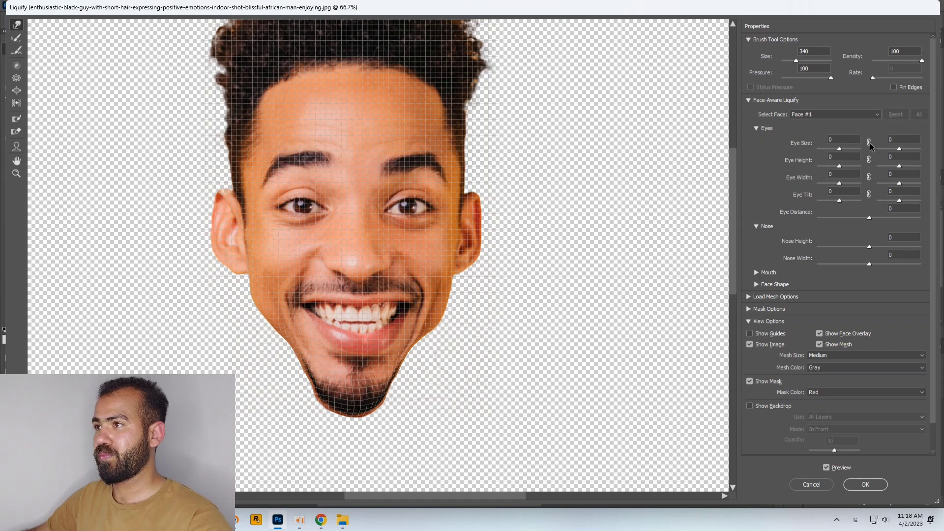
{"action": "left_click_drag", "start_coordinate": [839, 149], "coordinate": [867, 154]}
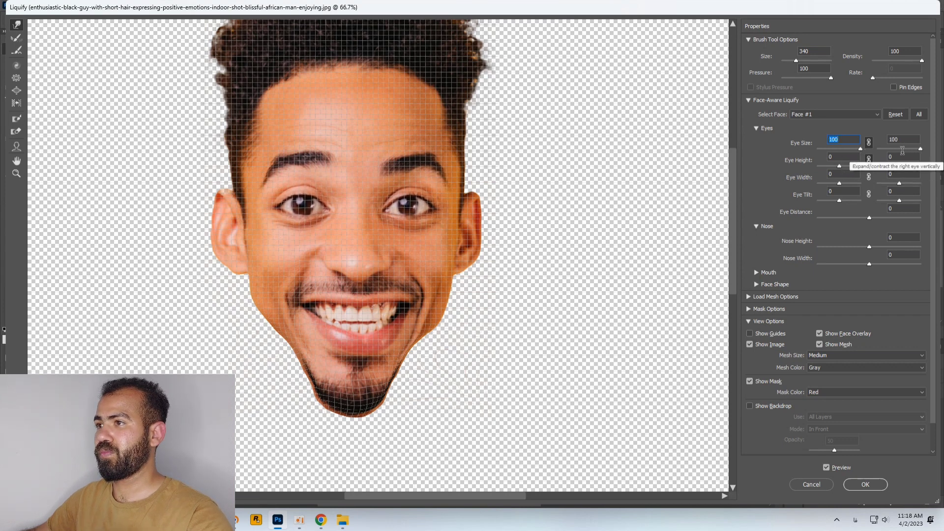
{"action": "mouse_move", "coordinate": [921, 149]}
{"action": "left_mouse_down"}
{"action": "mouse_move", "coordinate": [913, 151]}
{"action": "mouse_move", "coordinate": [923, 152]}
{"action": "left_mouse_up"}
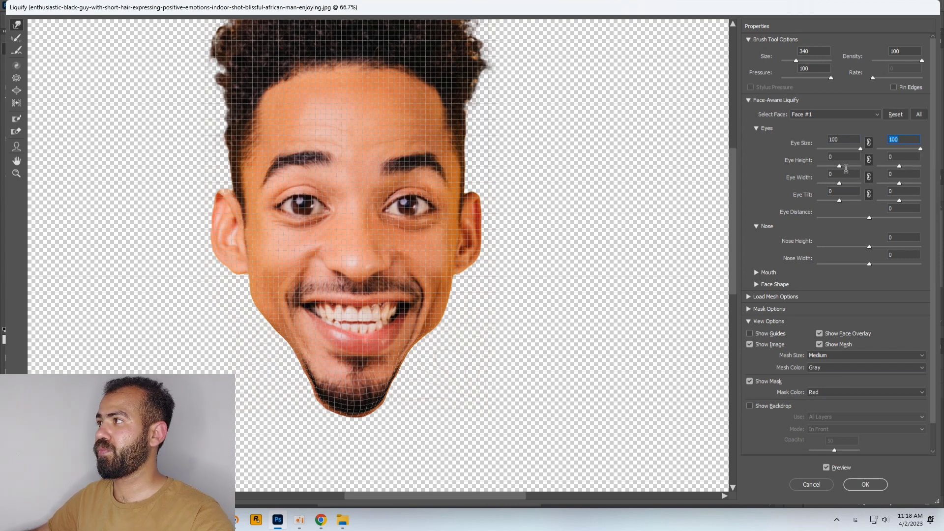
Step: Set the Face-Aware Liquify eye size to 93, eye height to 70, eye width to 100 and eye tilt to -3 for both eyes
{"action": "left_click_drag", "start_coordinate": [841, 166], "coordinate": [840, 210]}
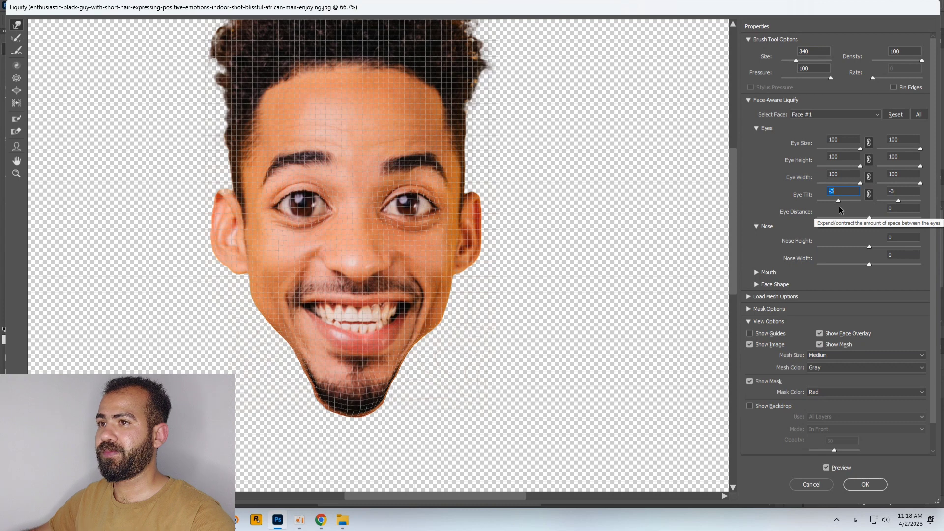
{"action": "left_click", "coordinate": [862, 167]}
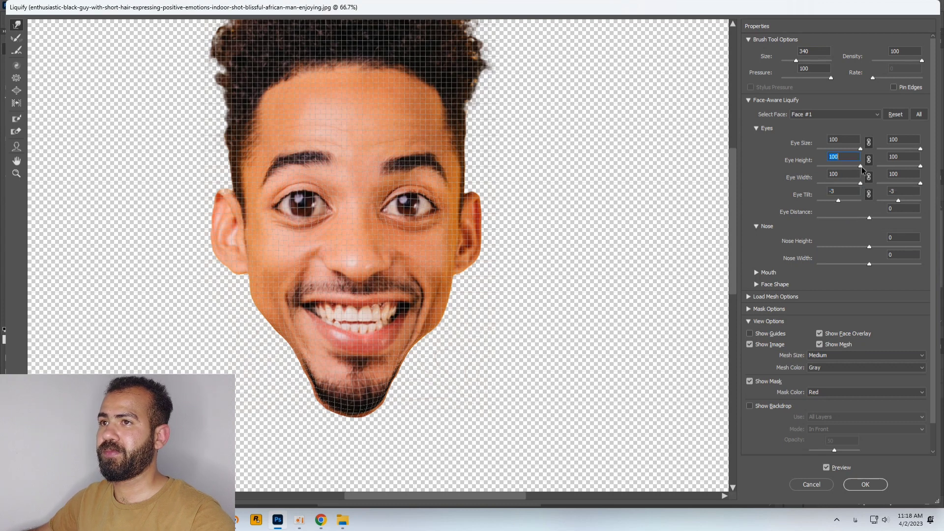
{"action": "left_click_drag", "start_coordinate": [862, 167], "coordinate": [860, 153]}
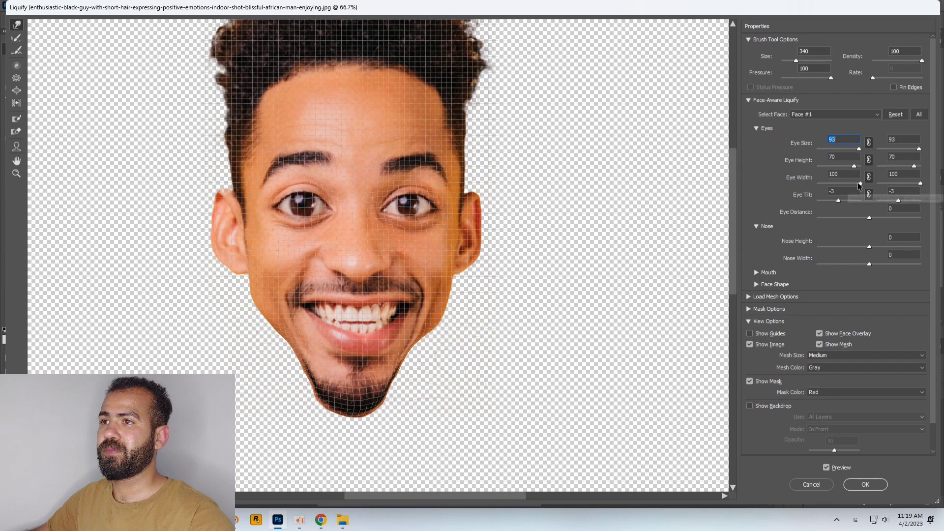
Step: Set the eye distance to -59, the nose height to -63 and the nose width to -50
{"action": "scroll", "coordinate": [858, 207], "scroll_direction": "down", "scroll_amount": 2}
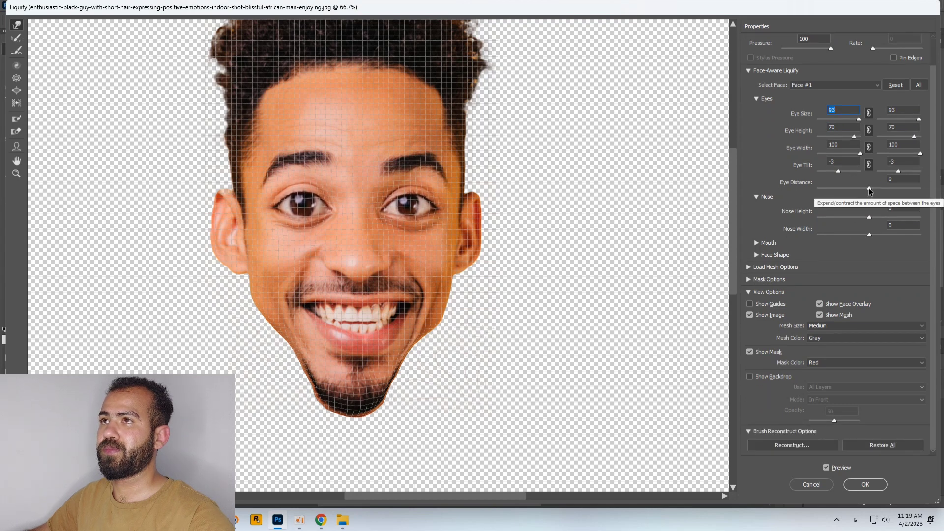
{"action": "left_click_drag", "start_coordinate": [868, 190], "coordinate": [839, 224]}
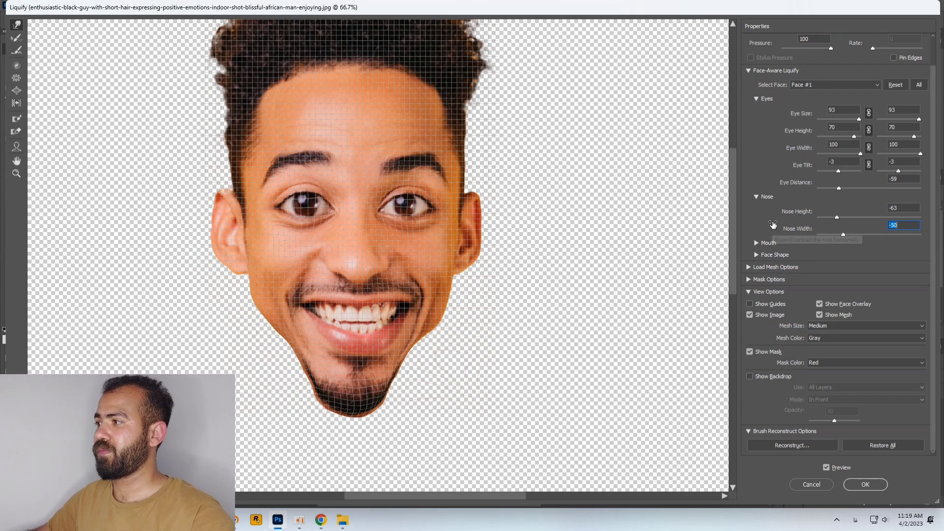
Step: Reshape the mouth with smile -88, upper lip 81, lower lip -100, mouth width 60 and mouth height 84
{"action": "left_click", "coordinate": [757, 243]}
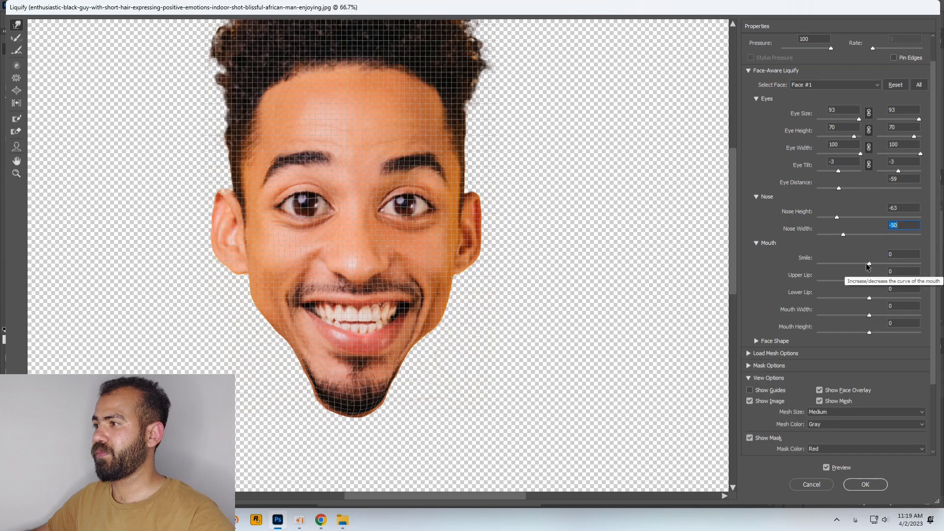
{"action": "left_click_drag", "start_coordinate": [870, 264], "coordinate": [902, 282]}
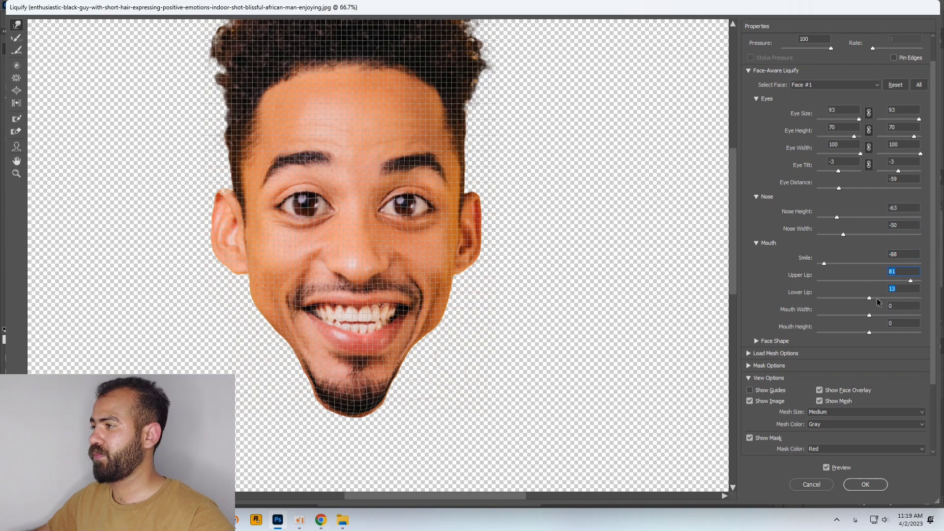
{"action": "left_click_drag", "start_coordinate": [893, 298], "coordinate": [810, 302]}
{"action": "left_click_drag", "start_coordinate": [870, 317], "coordinate": [894, 318]}
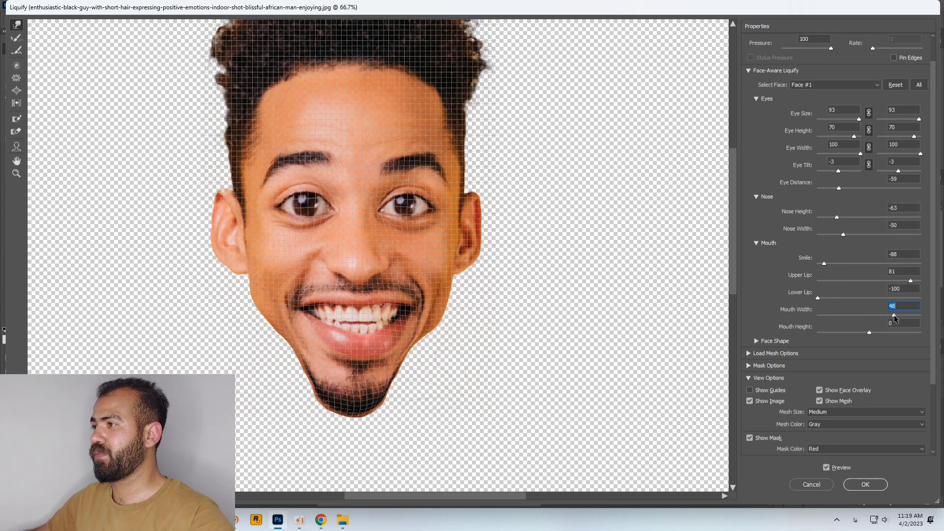
{"action": "left_click", "coordinate": [870, 333]}
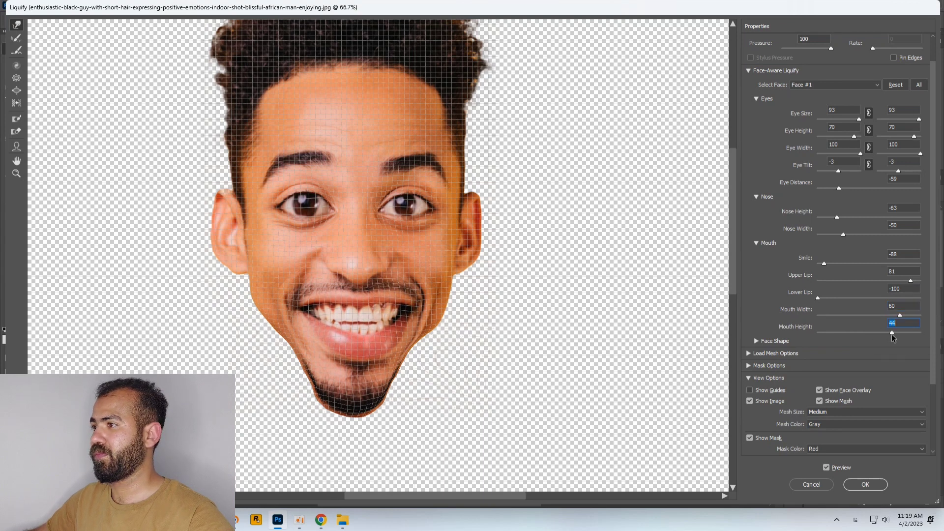
{"action": "left_click_drag", "start_coordinate": [907, 339], "coordinate": [919, 340]}
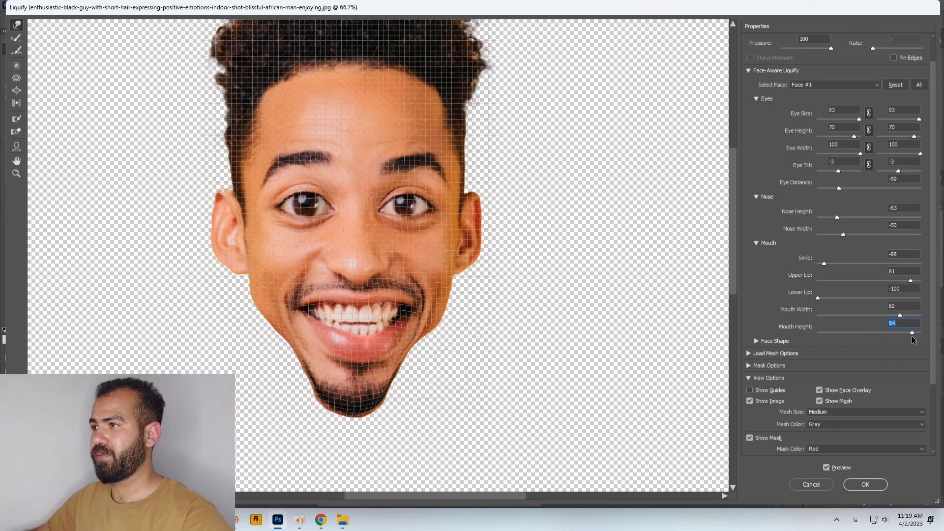
Step: Adjust the face shape with forehead -66, chin height -55, jawline -88 and face width -80
{"action": "scroll", "coordinate": [767, 331], "scroll_direction": "down", "scroll_amount": 1}
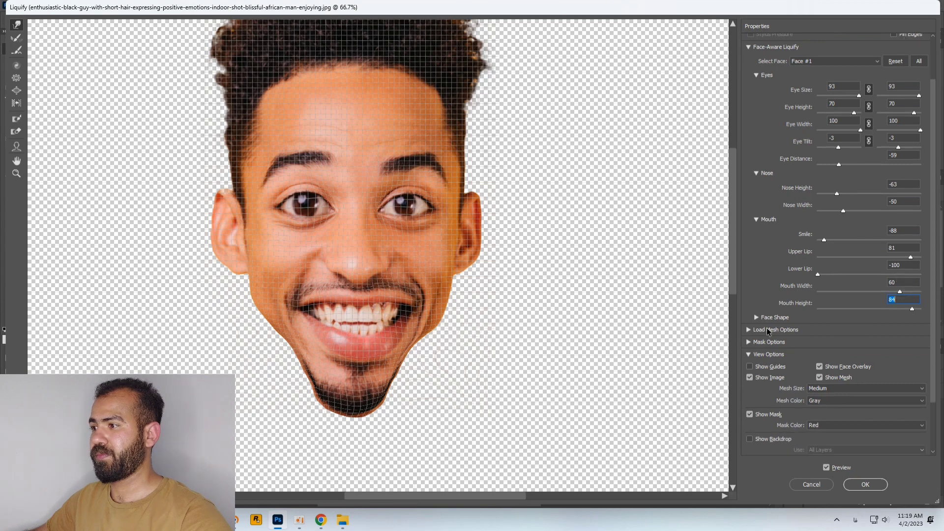
{"action": "left_click", "coordinate": [757, 318]}
{"action": "scroll", "coordinate": [787, 305], "scroll_direction": "down", "scroll_amount": 5}
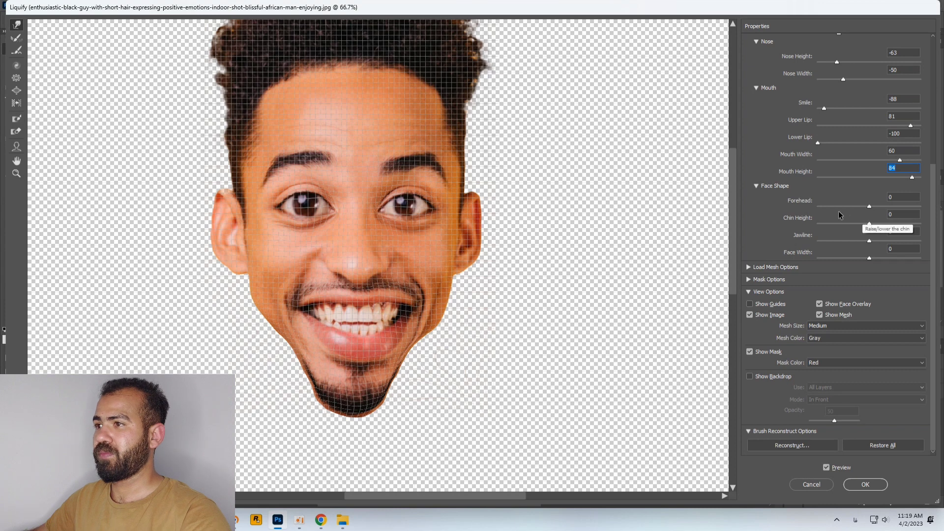
{"action": "left_click_drag", "start_coordinate": [870, 206], "coordinate": [836, 210]}
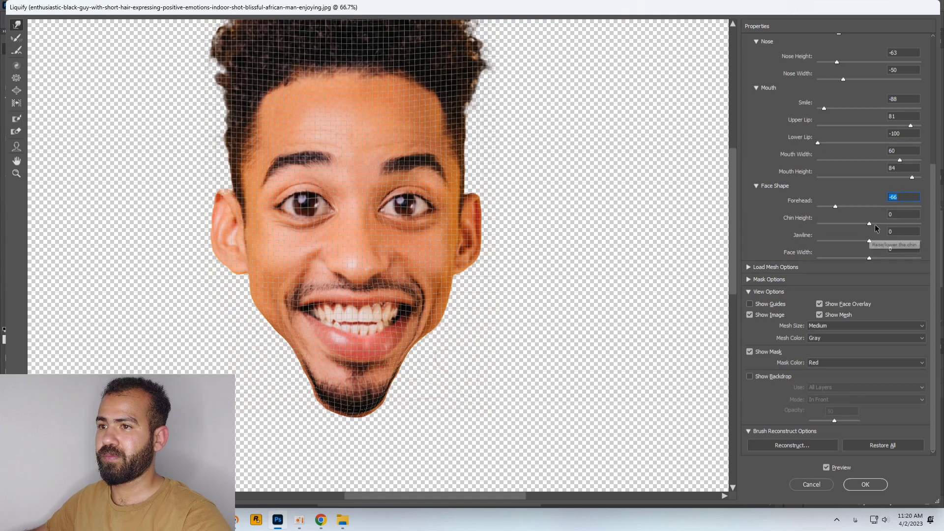
{"action": "left_click_drag", "start_coordinate": [870, 224], "coordinate": [831, 267]}
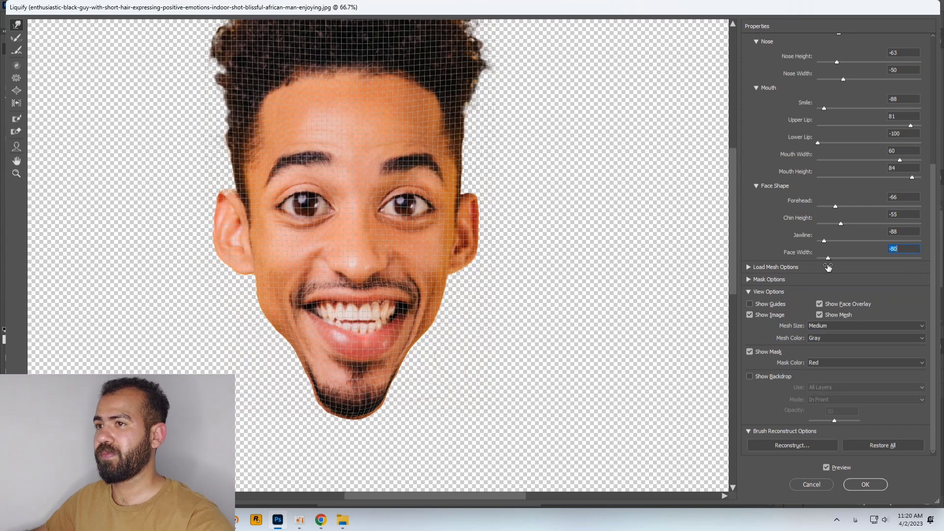
{"action": "left_click", "coordinate": [748, 268]}
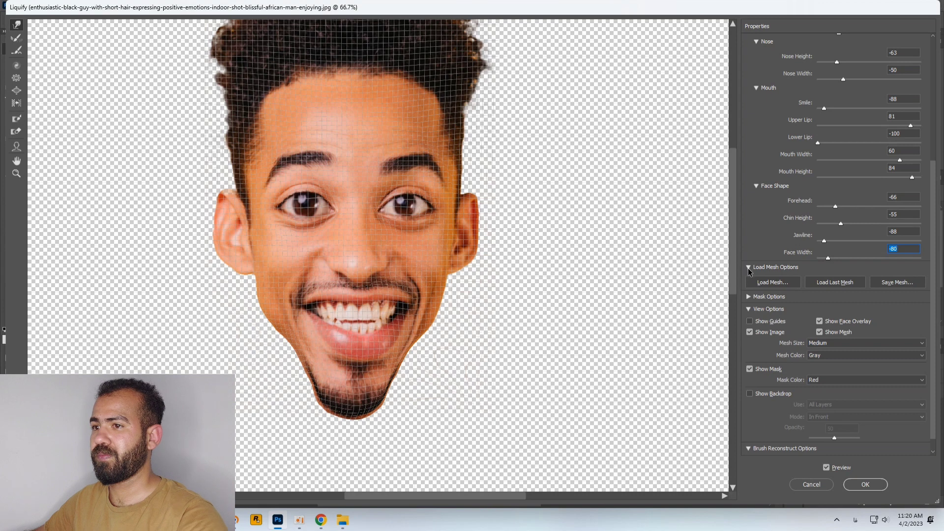
{"action": "left_click", "coordinate": [748, 268]}
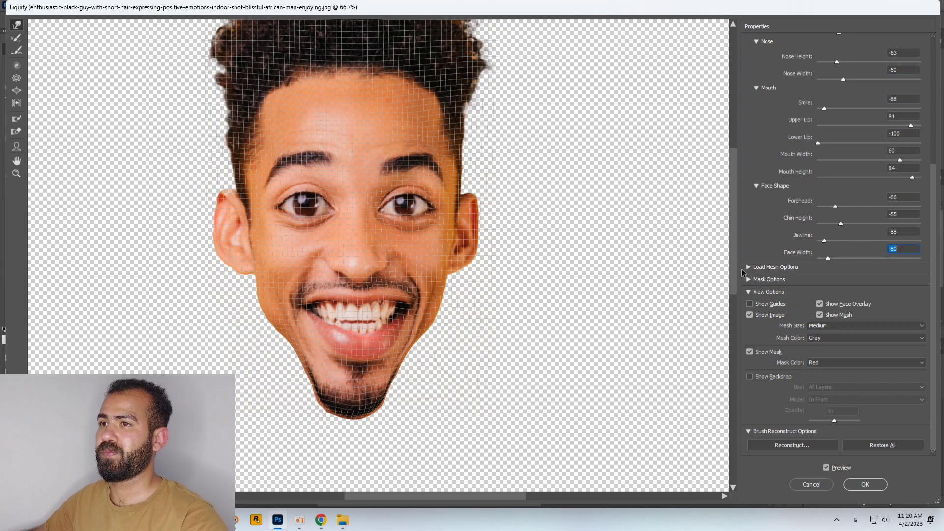
{"action": "scroll", "coordinate": [468, 114], "scroll_direction": "up", "scroll_amount": 1}
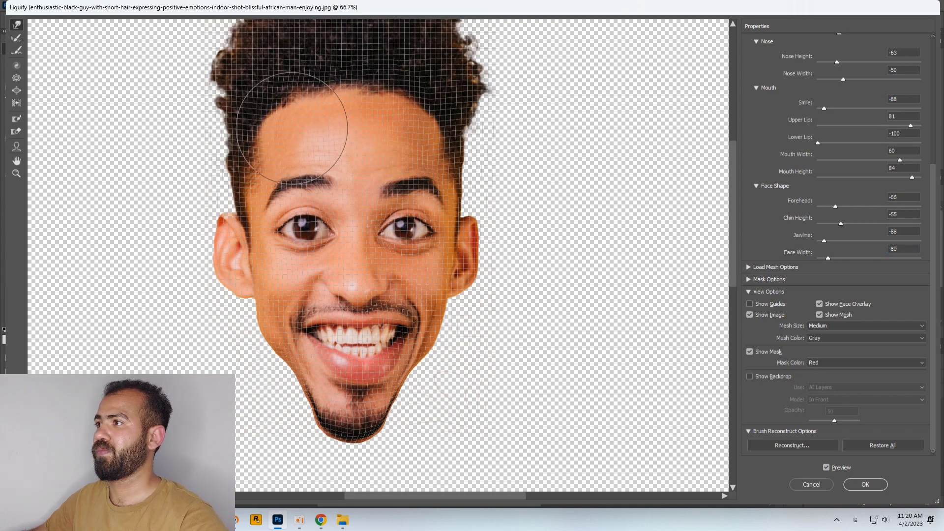
{"action": "scroll", "coordinate": [448, 128], "scroll_direction": "up", "scroll_amount": 6}
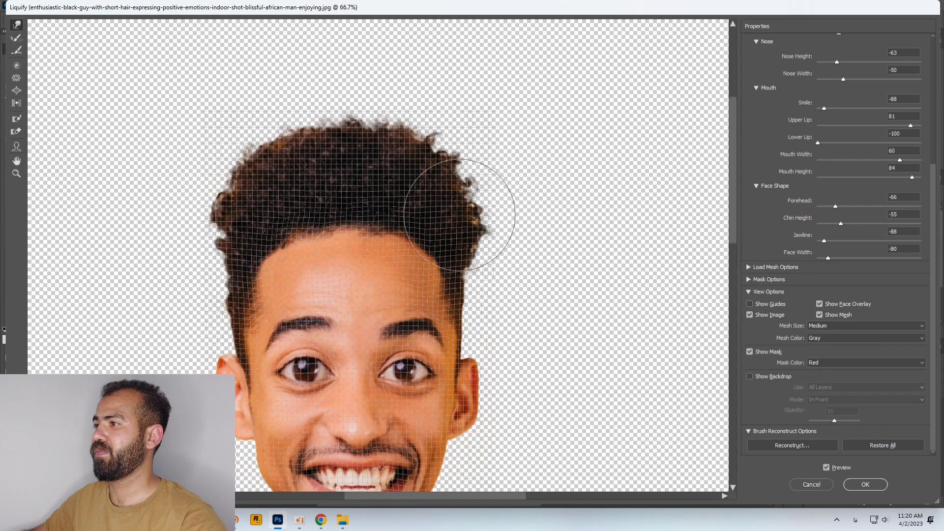
{"action": "scroll", "coordinate": [464, 199], "scroll_direction": "down", "scroll_amount": 8}
{"action": "scroll", "coordinate": [416, 137], "scroll_direction": "up", "scroll_amount": 3}
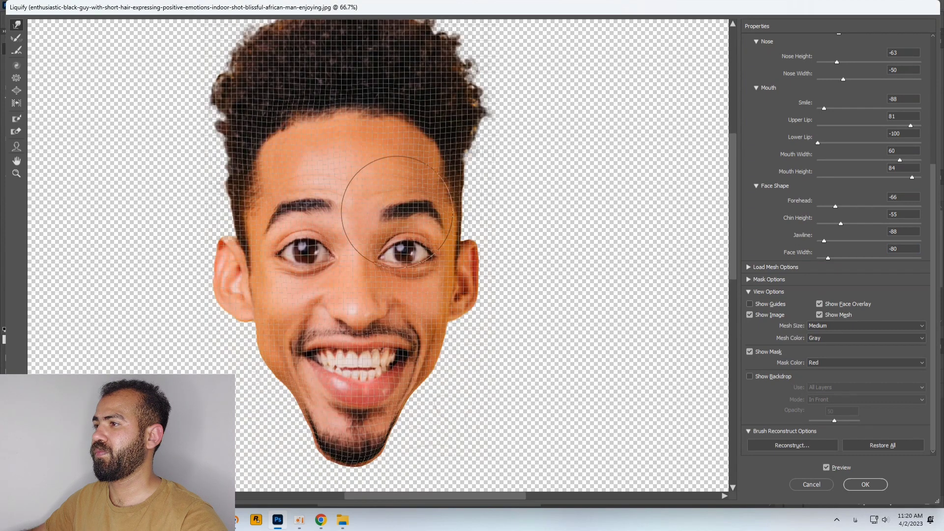
Step: Raise the arches and outer ends of both eyebrows with the Forward Warp tool, using a brush size of 64
{"action": "scroll", "coordinate": [379, 251], "scroll_direction": "up", "scroll_amount": 5}
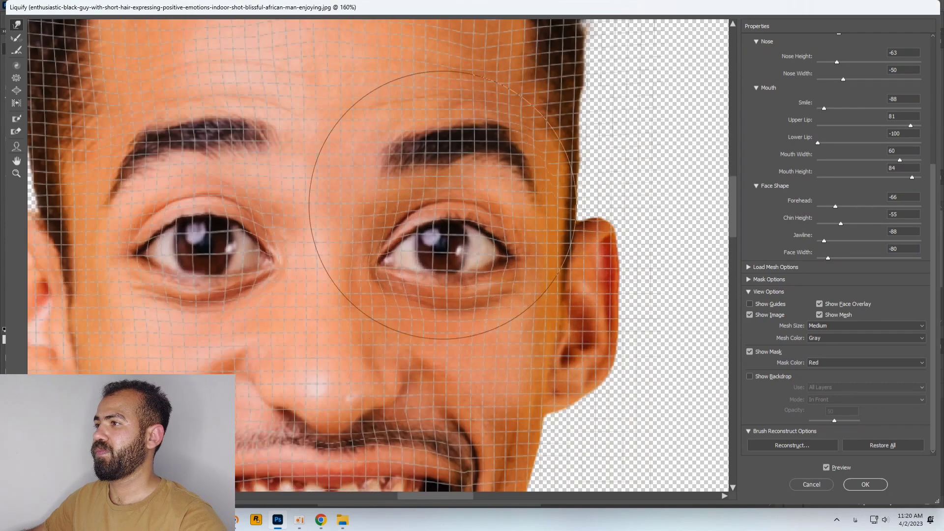
{"action": "scroll", "coordinate": [841, 73], "scroll_direction": "up", "scroll_amount": 5}
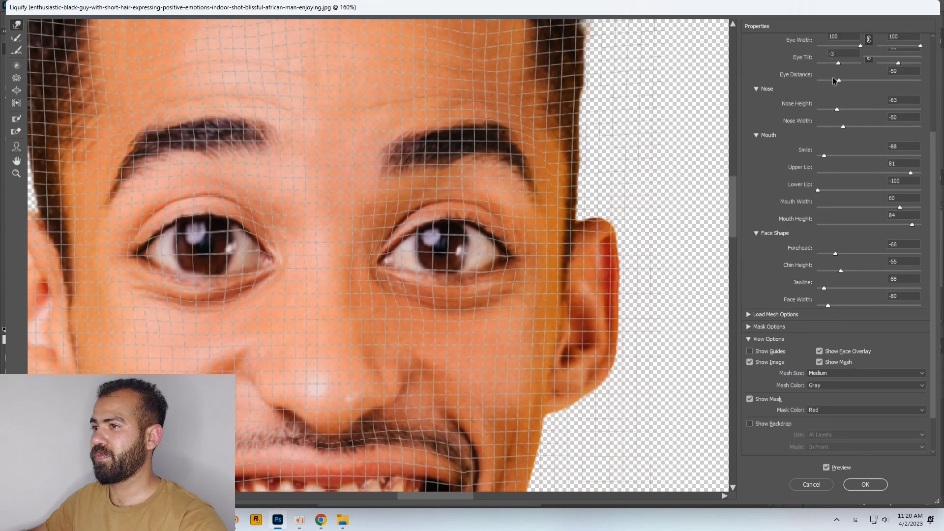
{"action": "left_click_drag", "start_coordinate": [798, 60], "coordinate": [792, 60]}
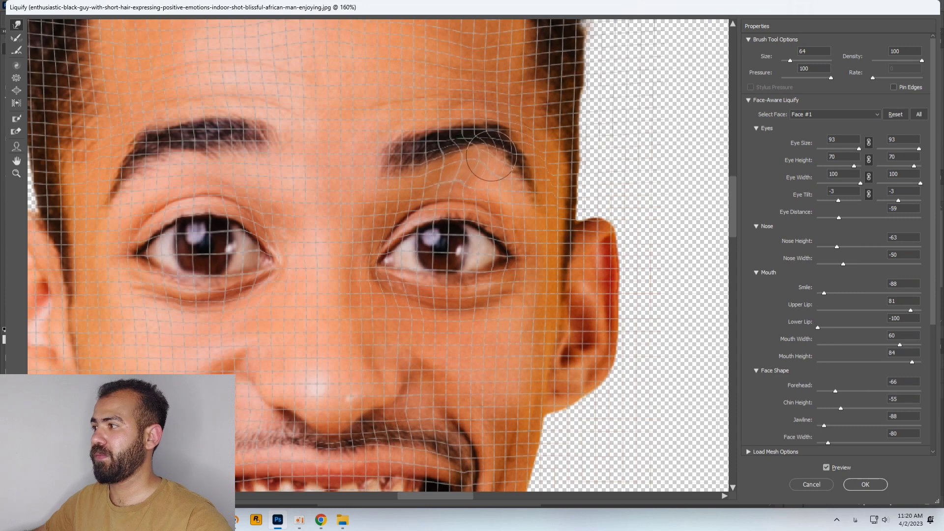
{"action": "mouse_move", "coordinate": [496, 172]}
{"action": "left_mouse_down"}
{"action": "mouse_move", "coordinate": [516, 141]}
{"action": "mouse_move", "coordinate": [516, 171]}
{"action": "mouse_move", "coordinate": [524, 169]}
{"action": "mouse_move", "coordinate": [497, 133]}
{"action": "left_mouse_up"}
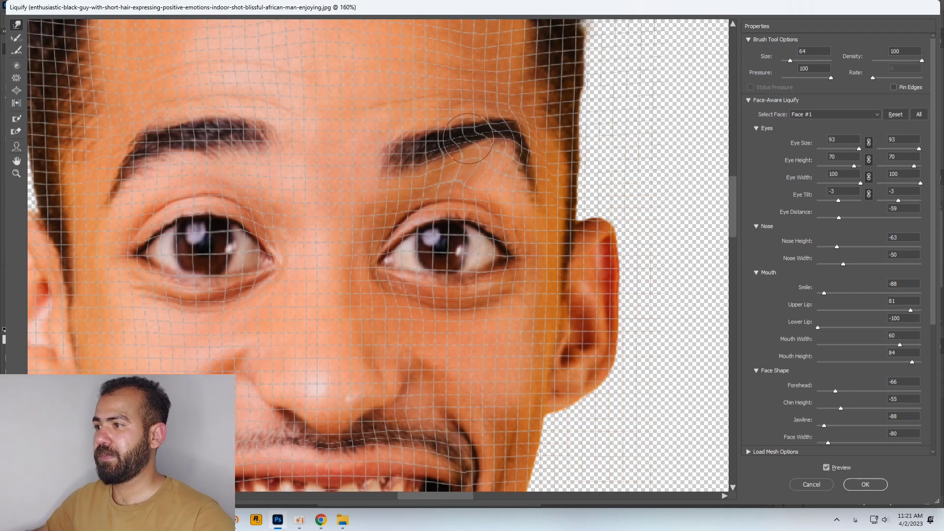
{"action": "mouse_move", "coordinate": [145, 182]}
{"action": "left_mouse_down"}
{"action": "mouse_move", "coordinate": [147, 158]}
{"action": "mouse_move", "coordinate": [137, 178]}
{"action": "left_mouse_up"}
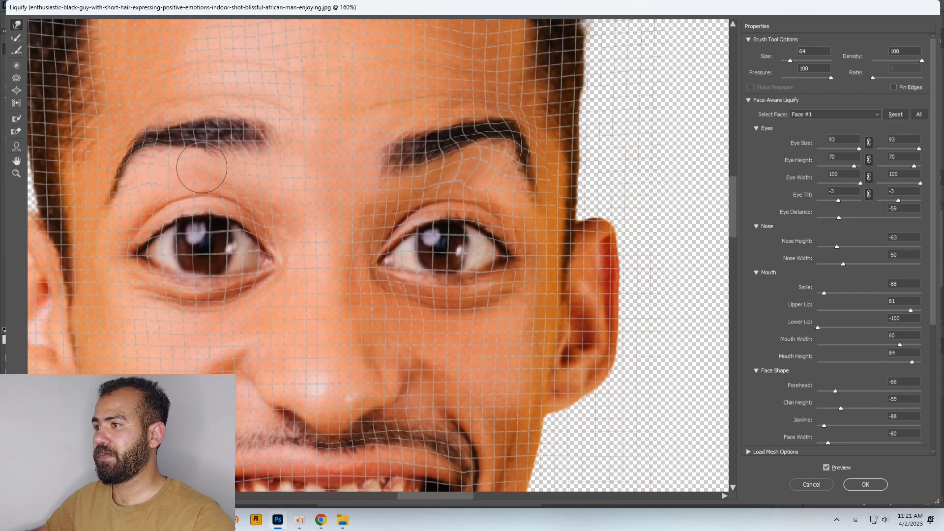
{"action": "mouse_move", "coordinate": [202, 132]}
{"action": "left_mouse_down"}
{"action": "mouse_move", "coordinate": [163, 126]}
{"action": "mouse_move", "coordinate": [160, 118]}
{"action": "mouse_move", "coordinate": [148, 130]}
{"action": "mouse_move", "coordinate": [144, 122]}
{"action": "mouse_move", "coordinate": [115, 145]}
{"action": "mouse_move", "coordinate": [102, 195]}
{"action": "left_mouse_up"}
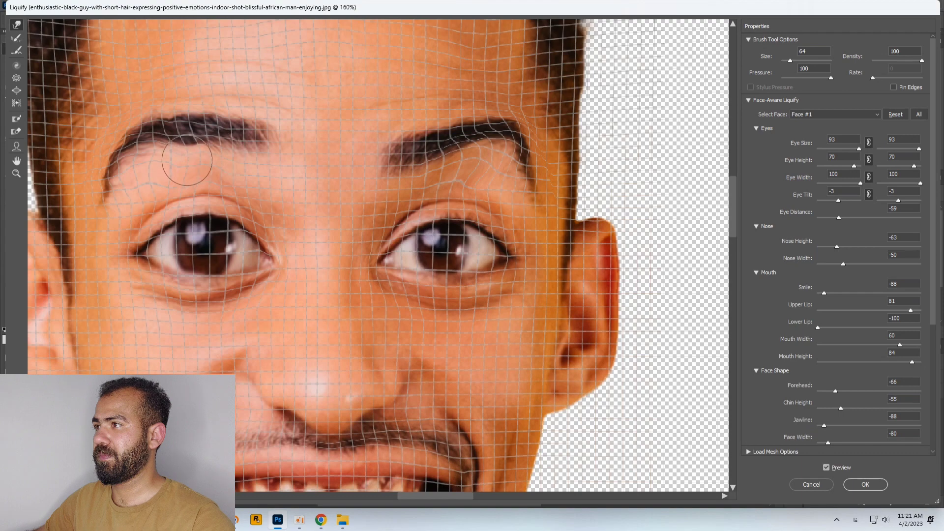
Step: Push the tip of the ear on the image's left side slightly upward with the Forward Warp tool
{"action": "scroll", "coordinate": [383, 262], "scroll_direction": "down", "scroll_amount": 5}
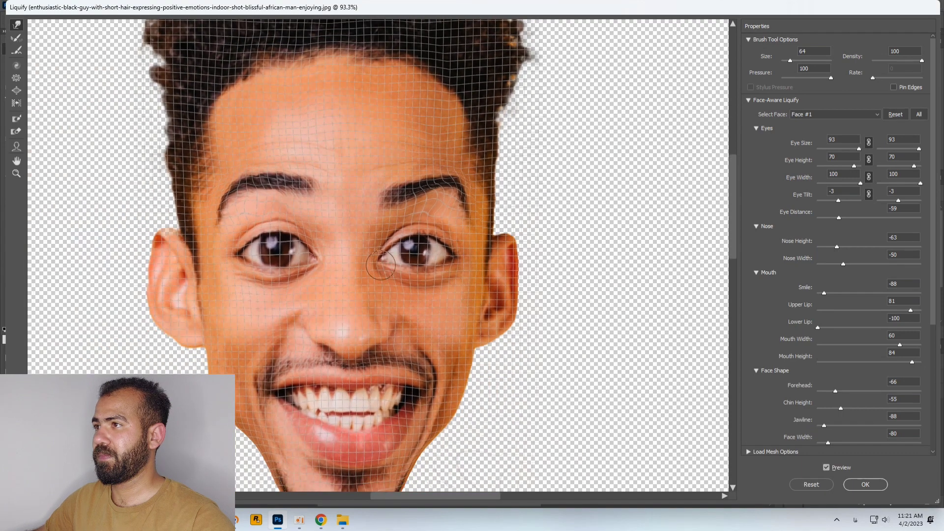
{"action": "scroll", "coordinate": [489, 200], "scroll_direction": "up", "scroll_amount": 5}
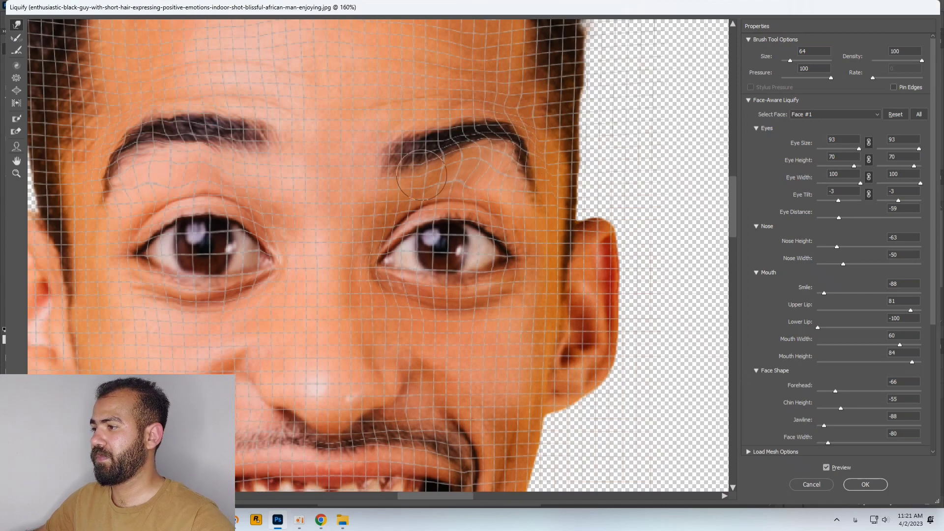
{"action": "scroll", "coordinate": [393, 255], "scroll_direction": "down", "scroll_amount": 5}
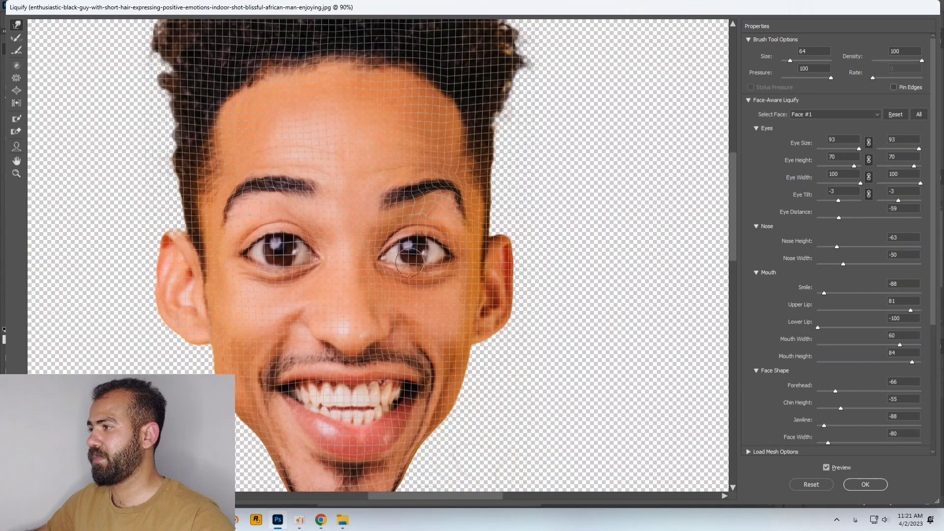
{"action": "scroll", "coordinate": [366, 266], "scroll_direction": "down", "scroll_amount": 3}
{"action": "scroll", "coordinate": [225, 115], "scroll_direction": "up", "scroll_amount": 4}
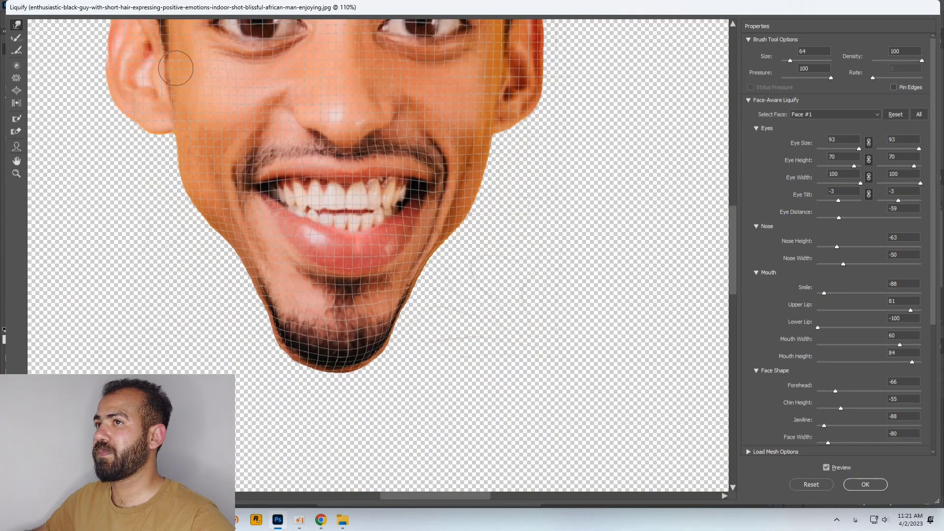
{"action": "scroll", "coordinate": [73, 254], "scroll_direction": "up", "scroll_amount": 1}
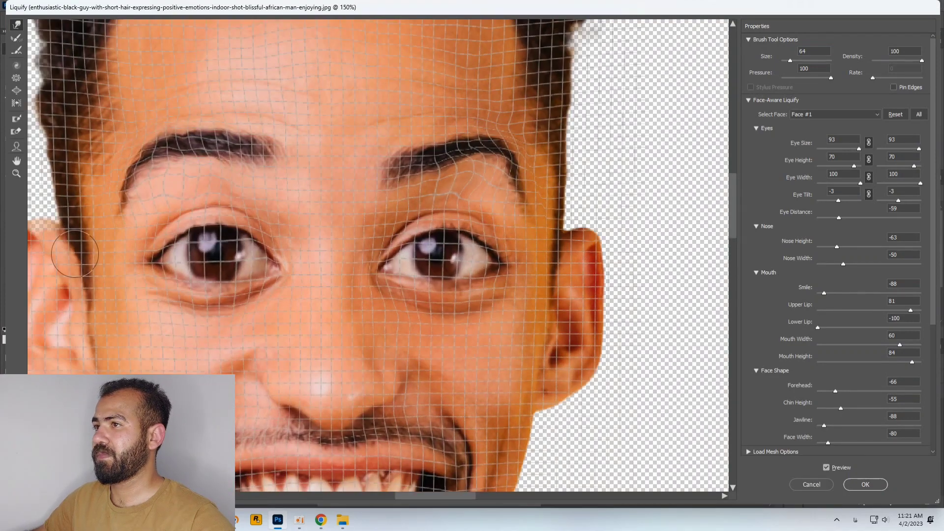
{"action": "left_click_drag", "start_coordinate": [439, 502], "coordinate": [414, 503]}
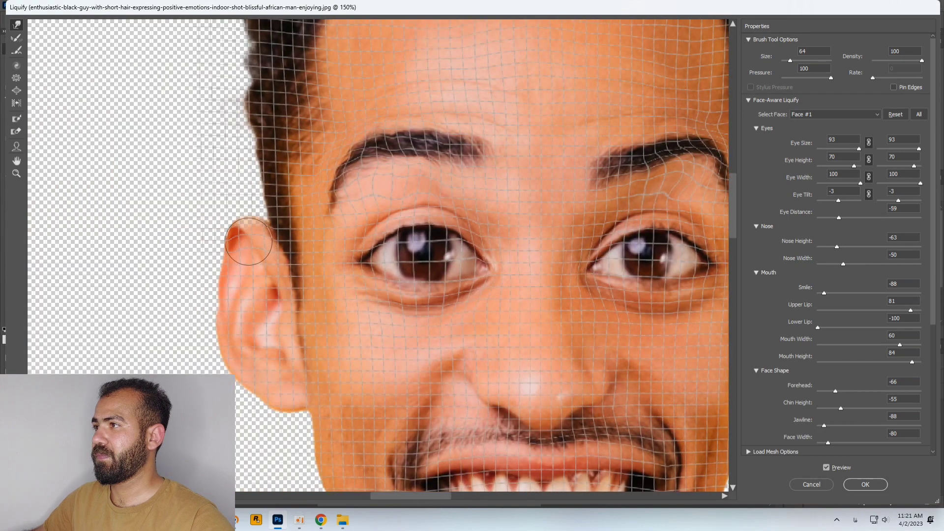
{"action": "left_click_drag", "start_coordinate": [249, 242], "coordinate": [249, 227]}
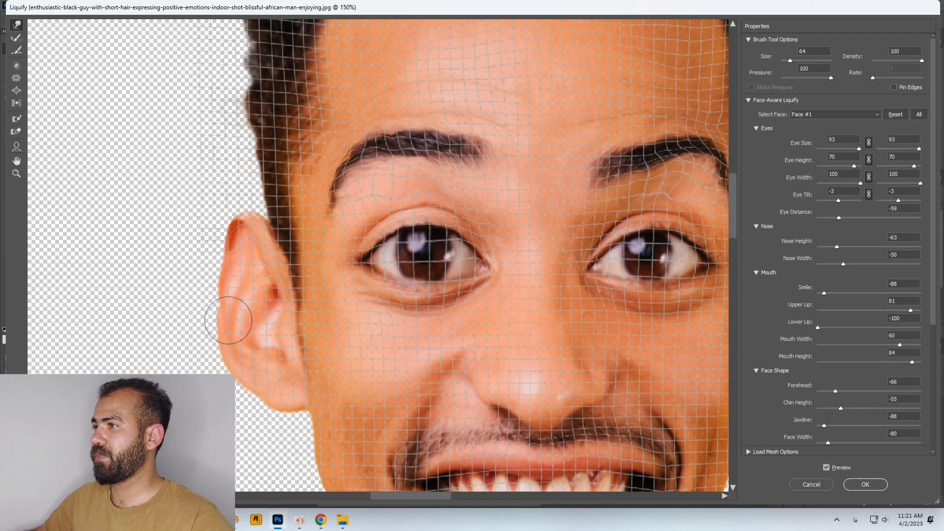
Step: Push the lower outline of the chin inward and slightly upward with the Forward Warp tool
{"action": "scroll", "coordinate": [460, 270], "scroll_direction": "down", "scroll_amount": 5, "text": "alt"}
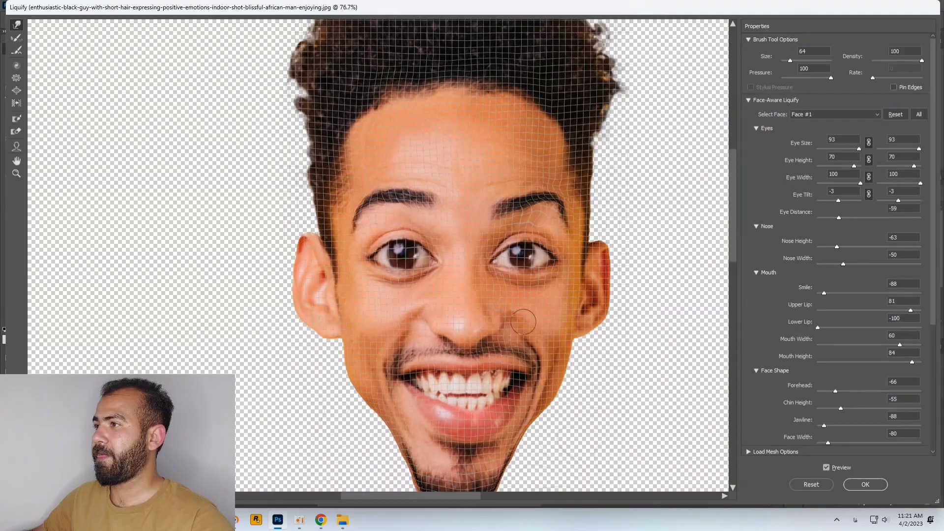
{"action": "scroll", "coordinate": [564, 363], "scroll_direction": "up", "scroll_amount": 3, "text": "alt"}
{"action": "scroll", "coordinate": [541, 381], "scroll_direction": "down", "scroll_amount": 5}
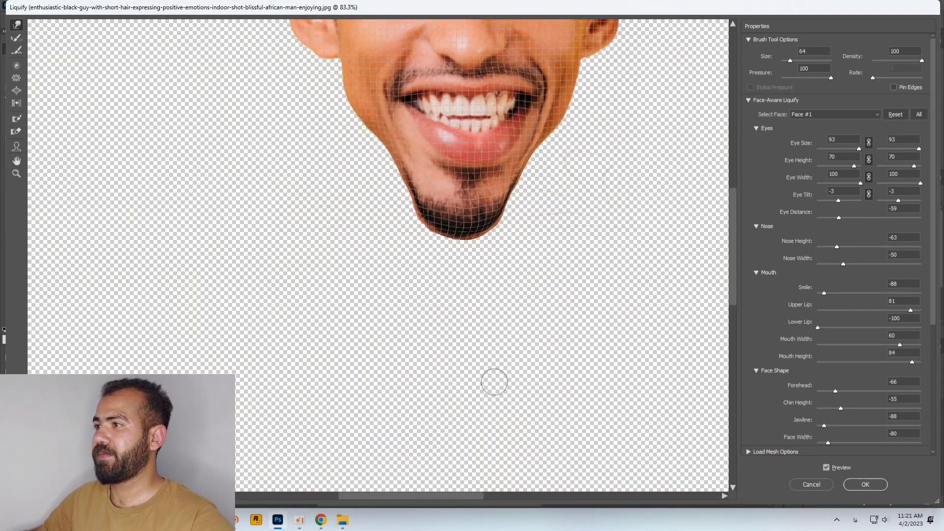
{"action": "scroll", "coordinate": [492, 224], "scroll_direction": "up", "scroll_amount": 3, "text": "alt"}
{"action": "scroll", "coordinate": [591, 270], "scroll_direction": "up", "scroll_amount": 2, "text": "alt"}
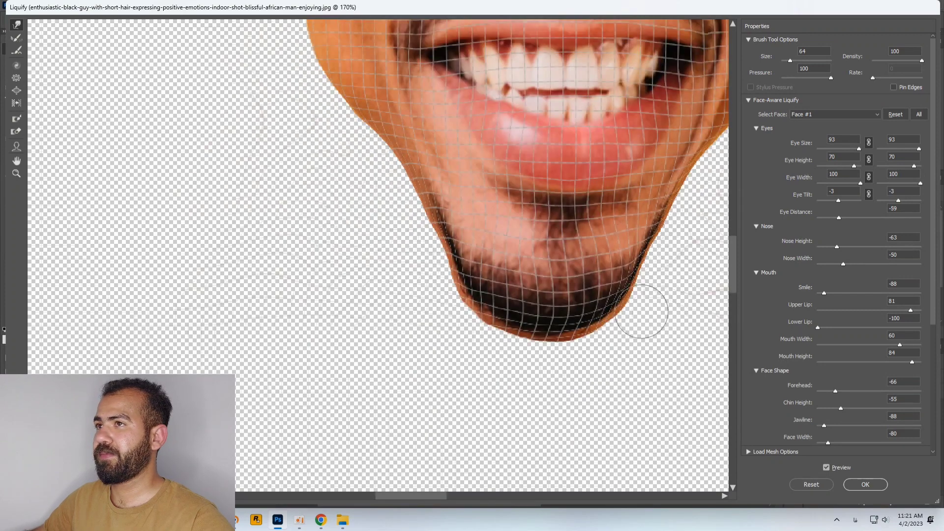
{"action": "mouse_move", "coordinate": [611, 355]}
{"action": "left_mouse_down"}
{"action": "mouse_move", "coordinate": [607, 340]}
{"action": "mouse_move", "coordinate": [626, 320]}
{"action": "left_mouse_up"}
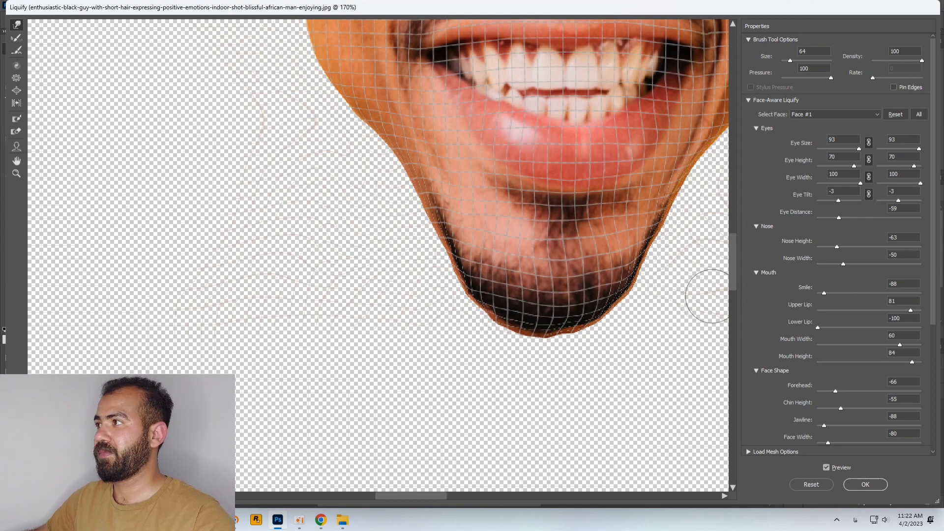
Step: Check the whole reshaped head and apply the Liquify changes to the head layer
{"action": "scroll", "coordinate": [566, 318], "scroll_direction": "down", "scroll_amount": 2}
{"action": "scroll", "coordinate": [566, 317], "scroll_direction": "down", "scroll_amount": 6}
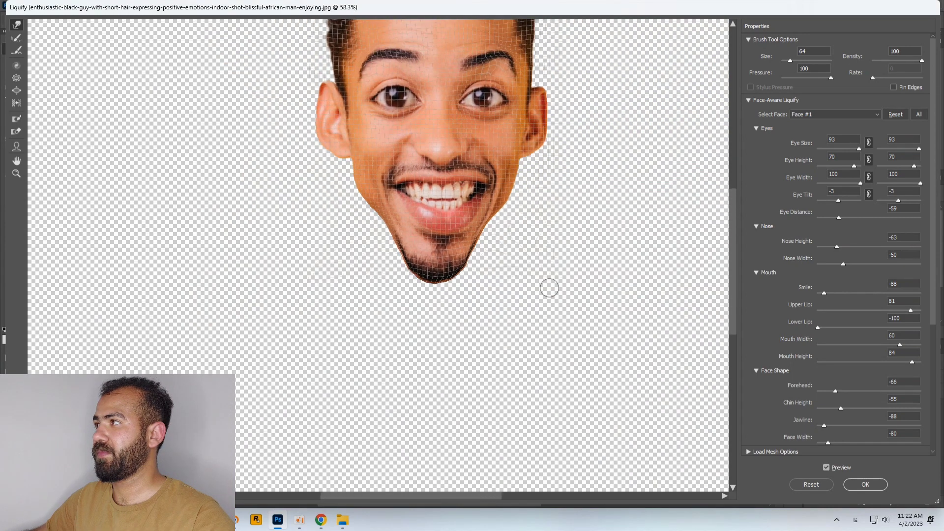
{"action": "scroll", "coordinate": [447, 245], "scroll_direction": "down", "scroll_amount": 3}
{"action": "scroll", "coordinate": [443, 236], "scroll_direction": "up", "scroll_amount": 3}
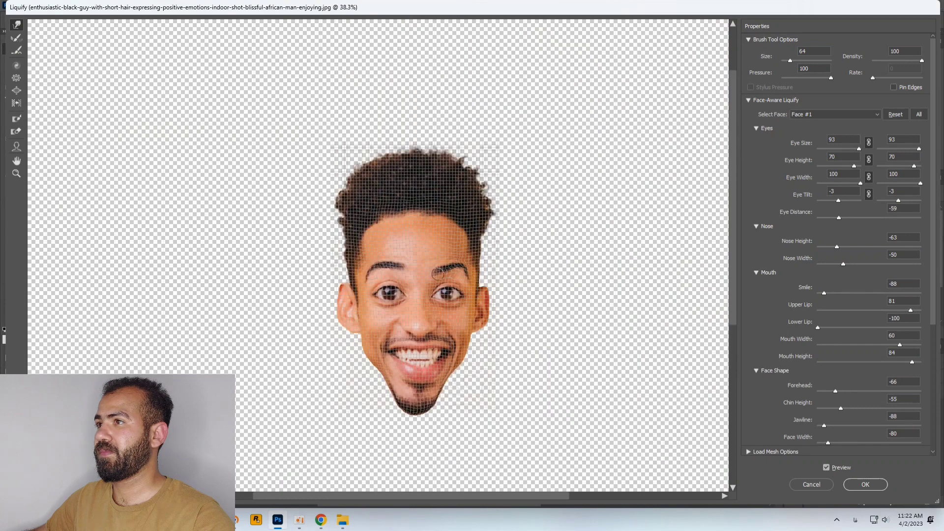
{"action": "scroll", "coordinate": [447, 334], "scroll_direction": "up", "scroll_amount": 2}
{"action": "scroll", "coordinate": [447, 334], "scroll_direction": "up", "scroll_amount": 4}
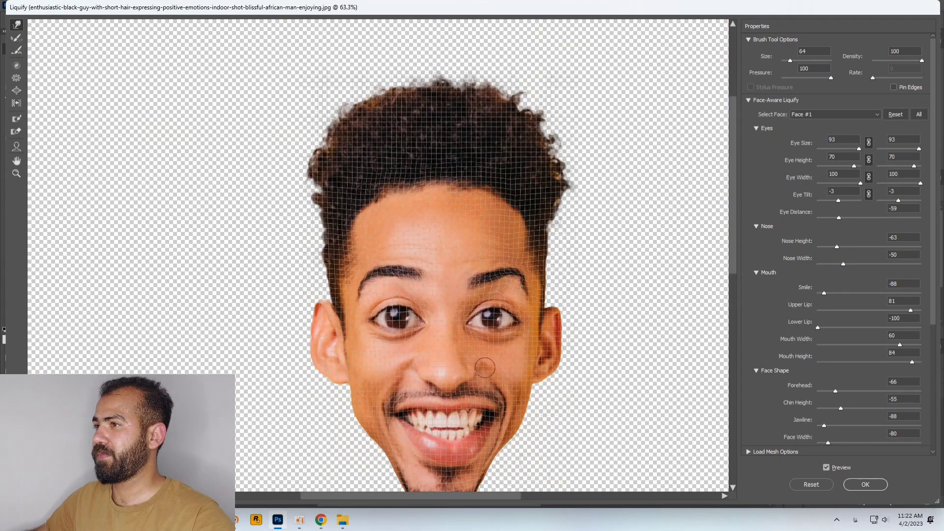
{"action": "scroll", "coordinate": [491, 354], "scroll_direction": "up", "scroll_amount": 2}
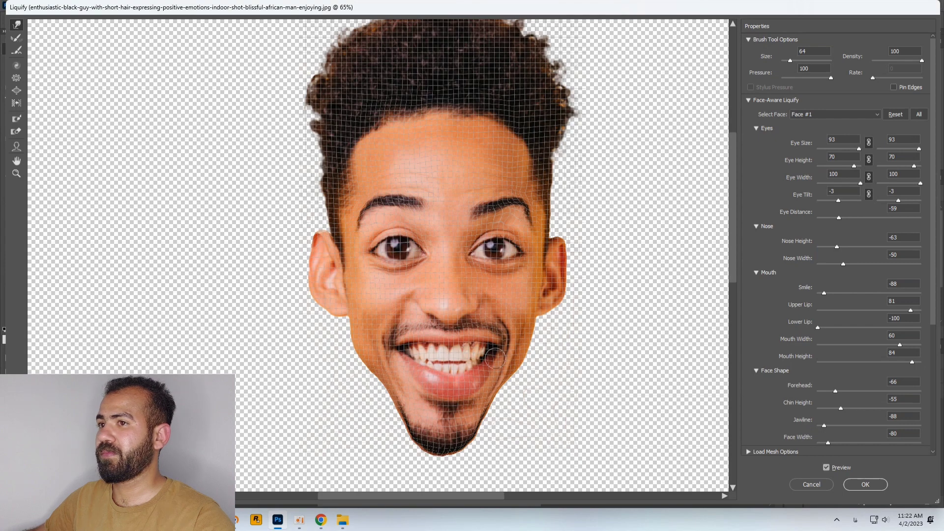
{"action": "left_click", "coordinate": [861, 486]}
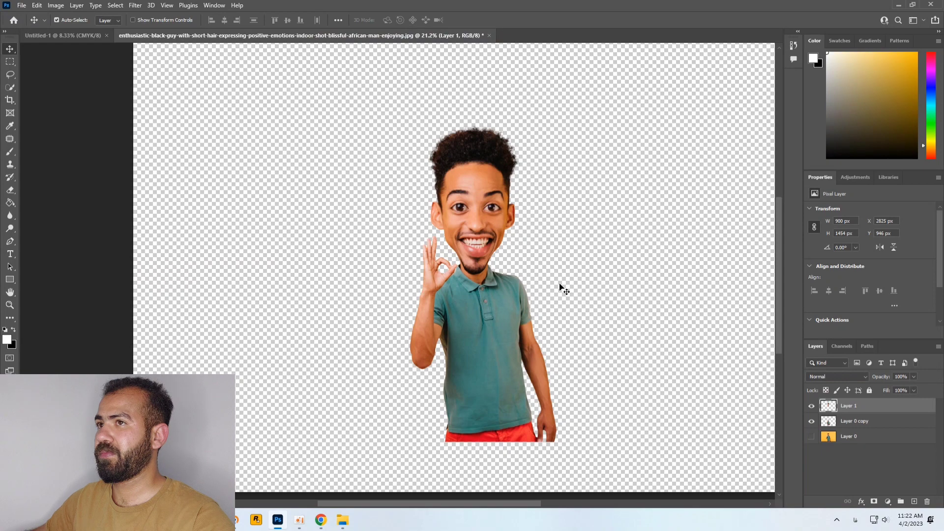
Step: Merge the head layer and the body layer into a single pixel layer
{"action": "scroll", "coordinate": [490, 234], "scroll_direction": "up", "scroll_amount": 8}
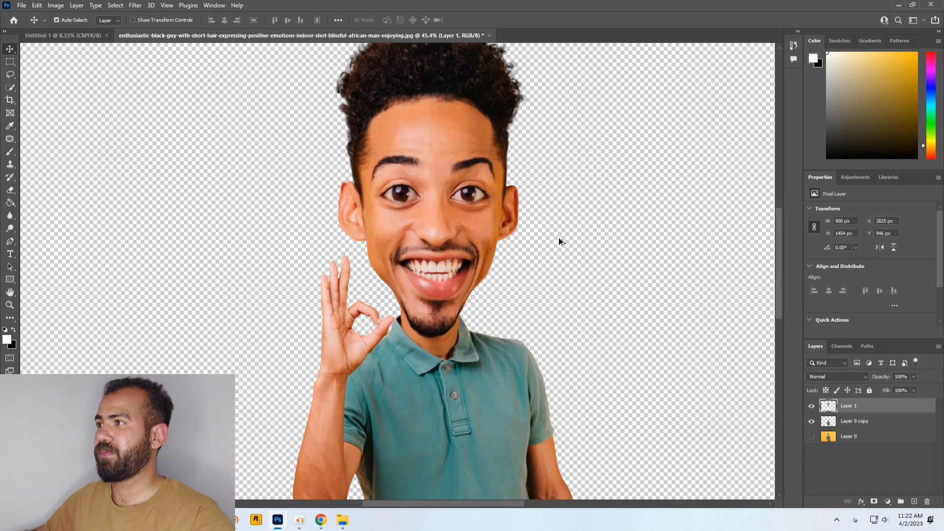
{"action": "scroll", "coordinate": [559, 238], "scroll_direction": "down", "scroll_amount": 7}
{"action": "scroll", "coordinate": [596, 268], "scroll_direction": "up", "scroll_amount": 1}
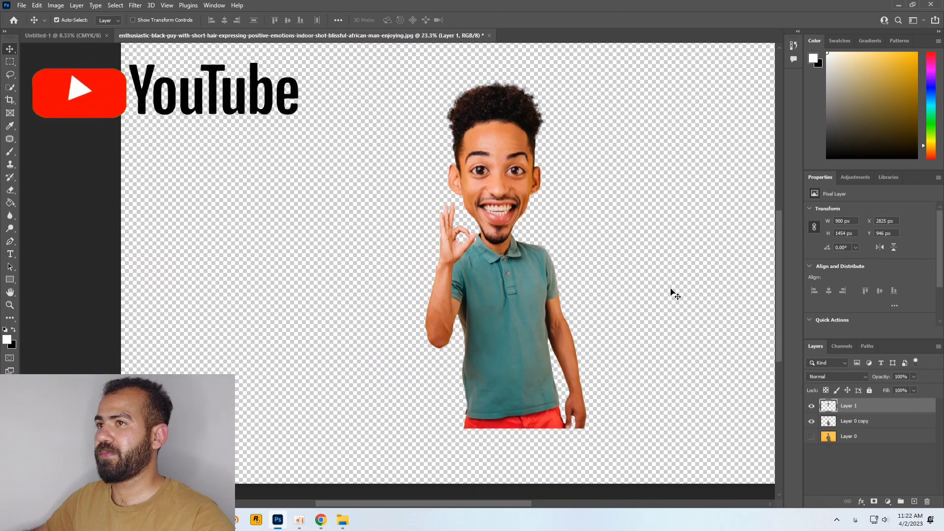
{"action": "scroll", "coordinate": [688, 261], "scroll_direction": "up", "scroll_amount": 2}
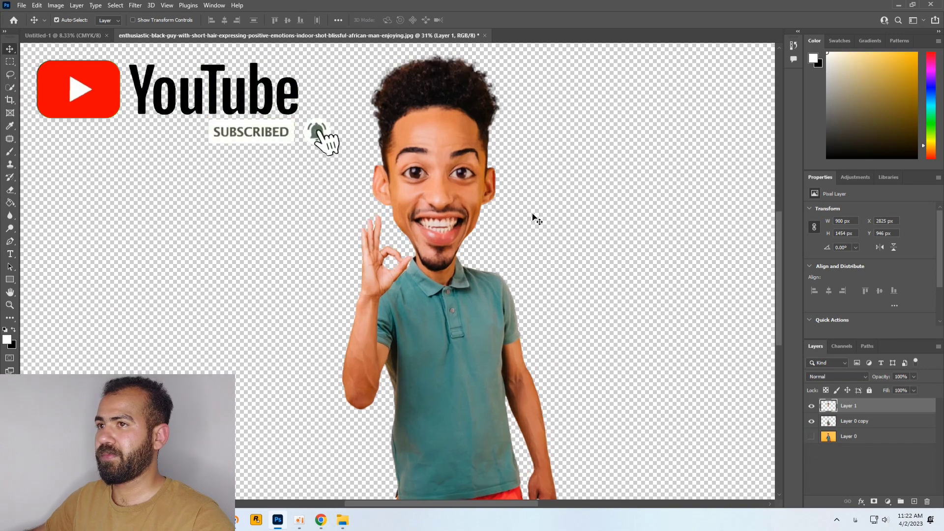
{"action": "right_click", "coordinate": [859, 413]}
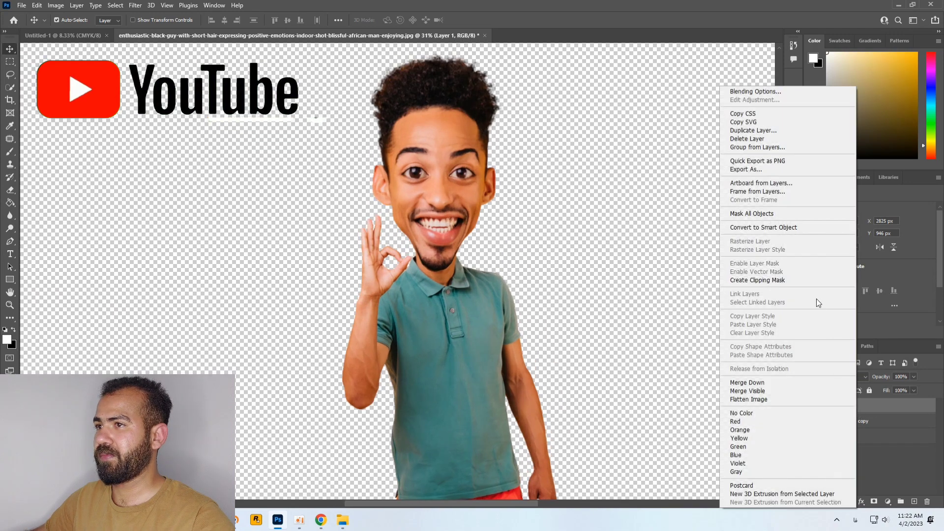
{"action": "left_click", "coordinate": [782, 234]}
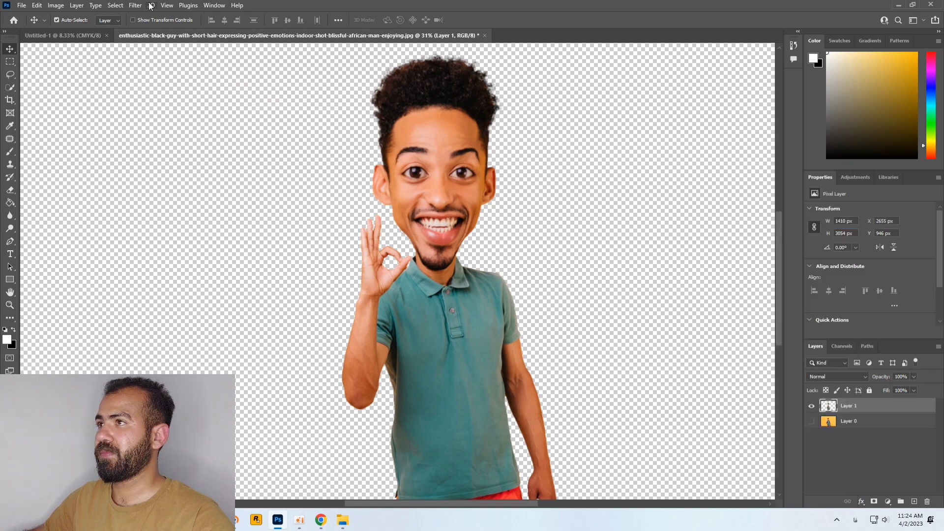
Step: Apply the Oil Paint filter to the merged figure with stylization 5.9, cleanliness 4.6, scale 0.1, bristle detail 8.2 and shine 0
{"action": "left_click", "coordinate": [135, 5]}
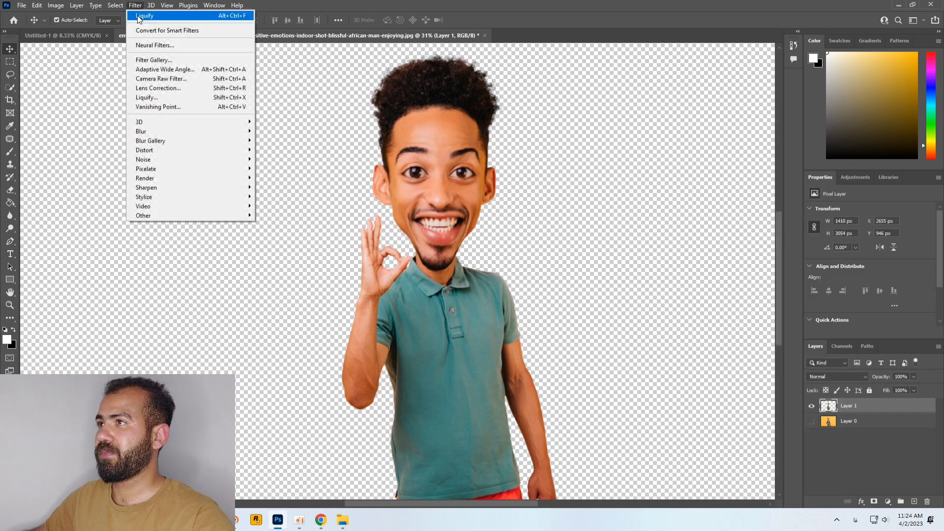
{"action": "mouse_move", "coordinate": [144, 197]}
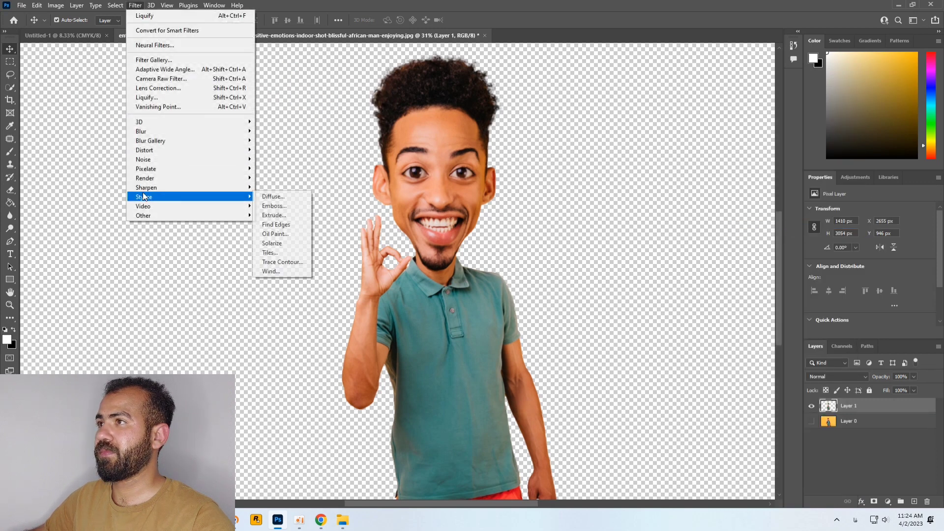
{"action": "left_click", "coordinate": [278, 234]}
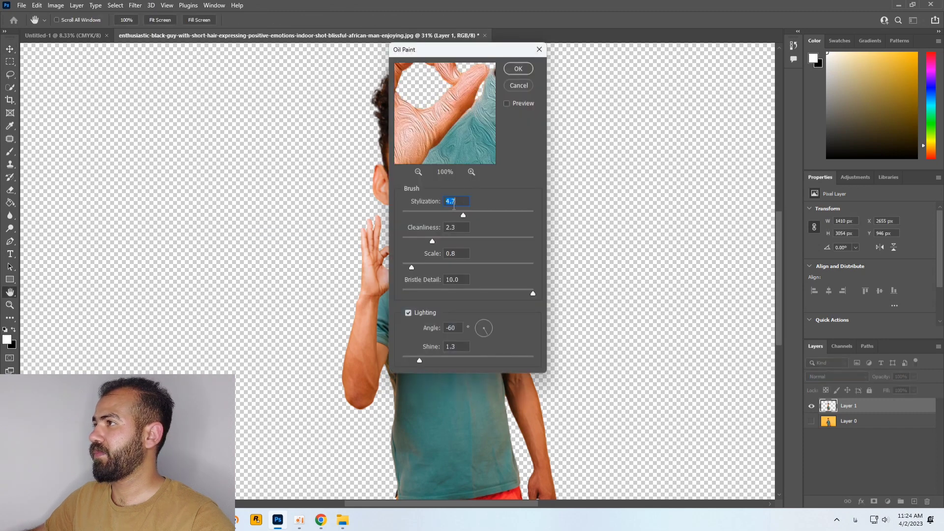
{"action": "key", "text": "Up"}
{"action": "key", "text": "Up"}
{"action": "key", "text": "Up"}
{"action": "key", "text": "Up"}
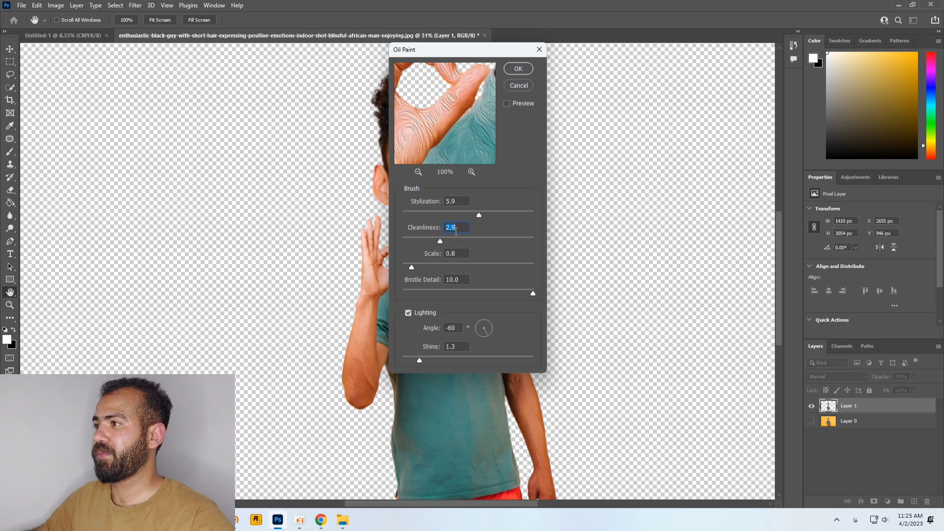
{"action": "scroll", "coordinate": [456, 231], "scroll_direction": "up", "scroll_amount": 8}
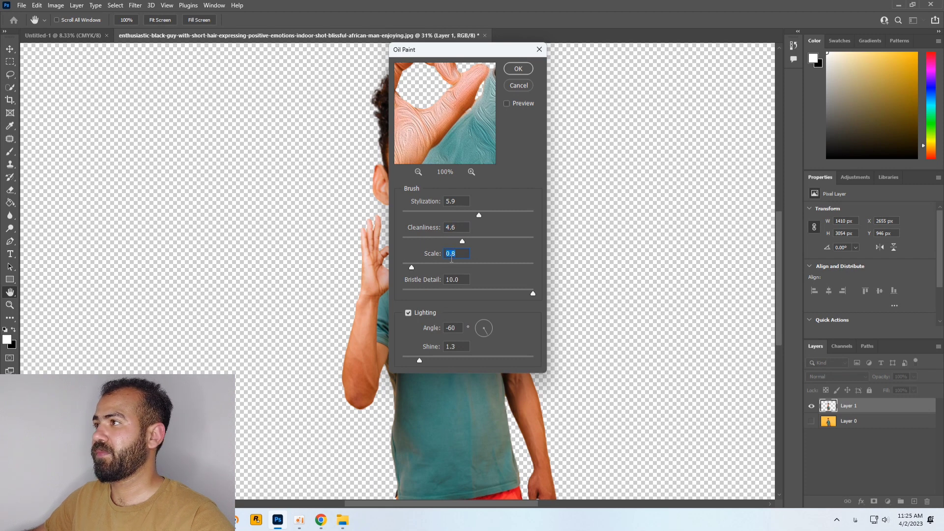
{"action": "scroll", "coordinate": [452, 258], "scroll_direction": "down", "scroll_amount": 3}
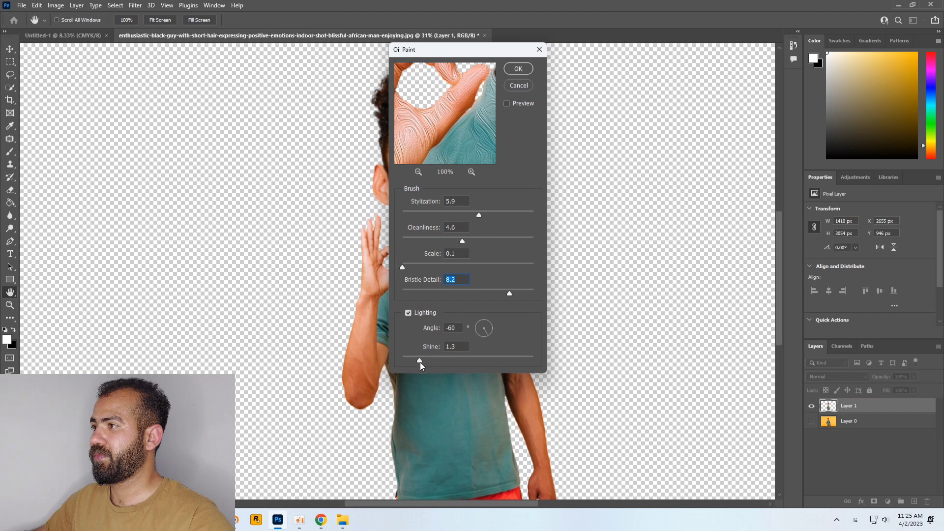
{"action": "left_click", "coordinate": [397, 360]}
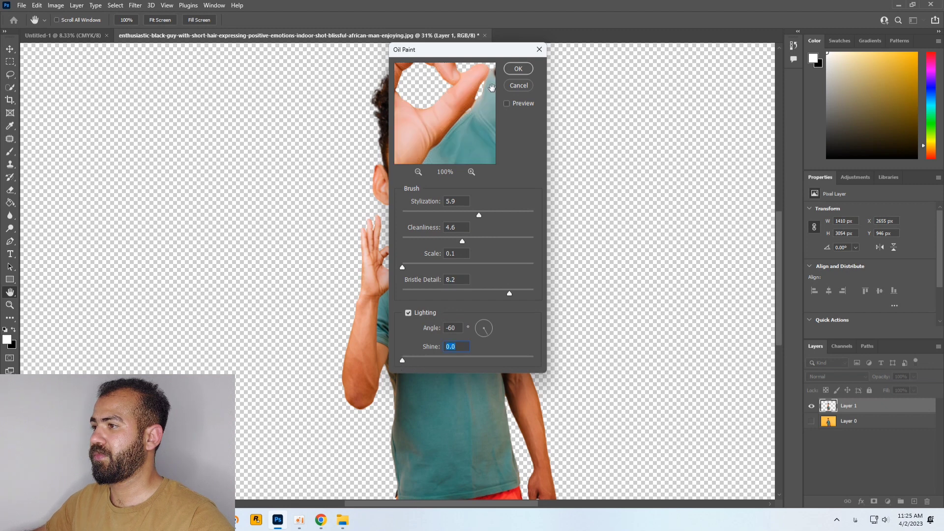
{"action": "left_click", "coordinate": [518, 68]}
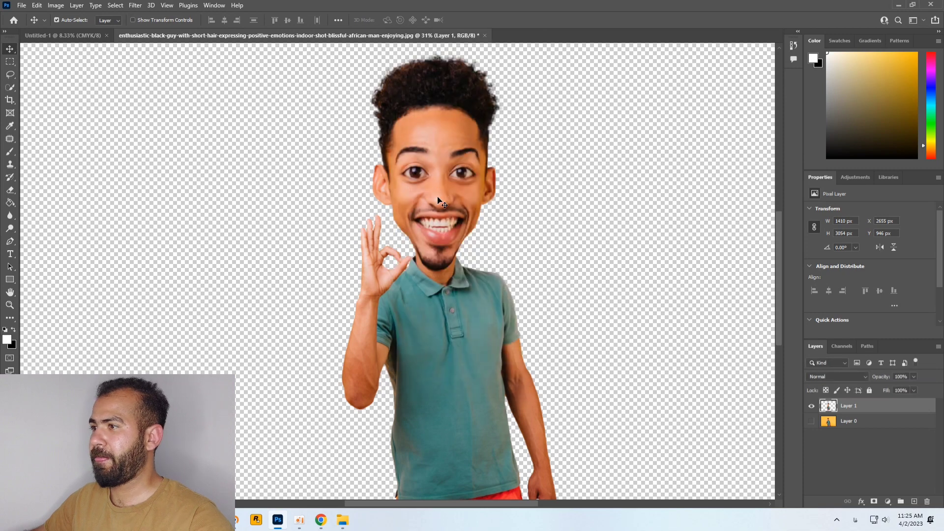
Step: Inspect the painted face and shirt up close and reposition the figure at about X 2632 px, Y 546 px
{"action": "scroll", "coordinate": [432, 202], "scroll_direction": "up", "scroll_amount": 8}
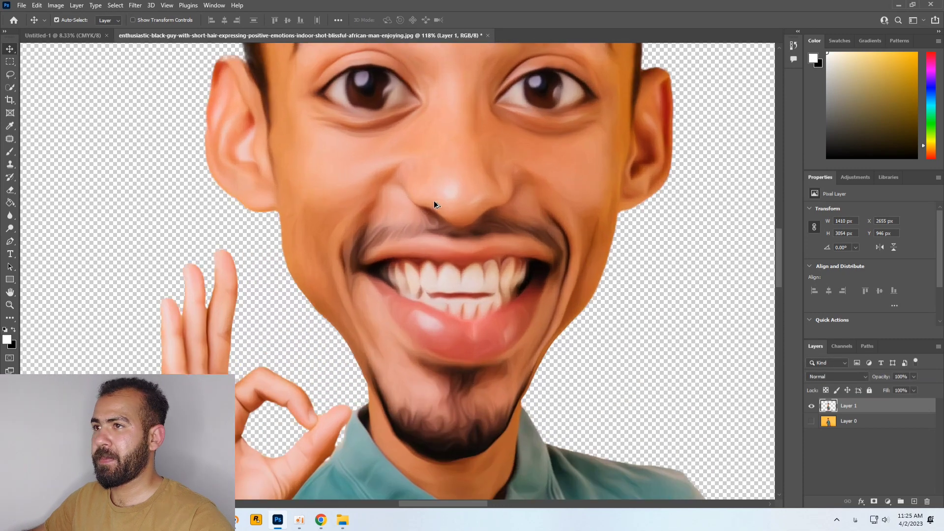
{"action": "left_click_drag", "start_coordinate": [434, 200], "coordinate": [428, 166]}
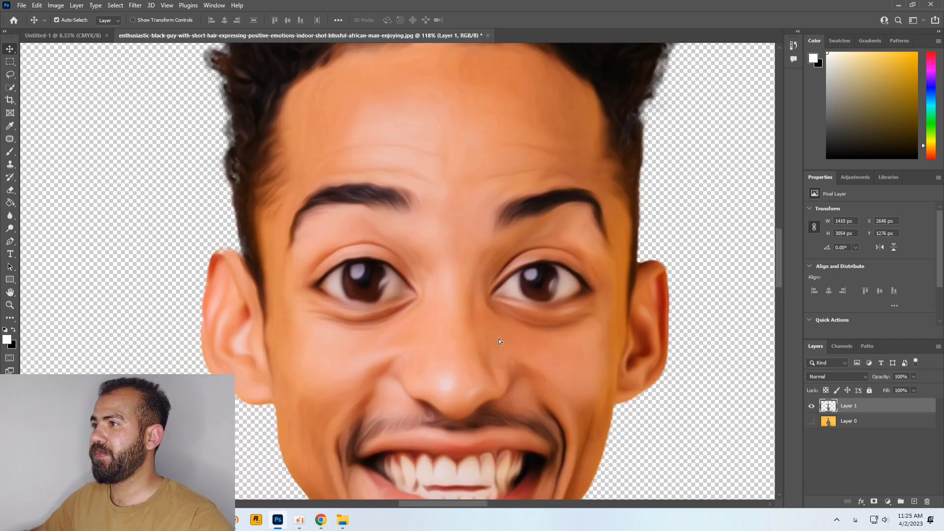
{"action": "left_click_drag", "start_coordinate": [502, 338], "coordinate": [506, 64]}
{"action": "left_click_drag", "start_coordinate": [508, 306], "coordinate": [569, 97]}
{"action": "scroll", "coordinate": [568, 123], "scroll_direction": "down", "scroll_amount": 3}
{"action": "scroll", "coordinate": [566, 164], "scroll_direction": "down", "scroll_amount": 5}
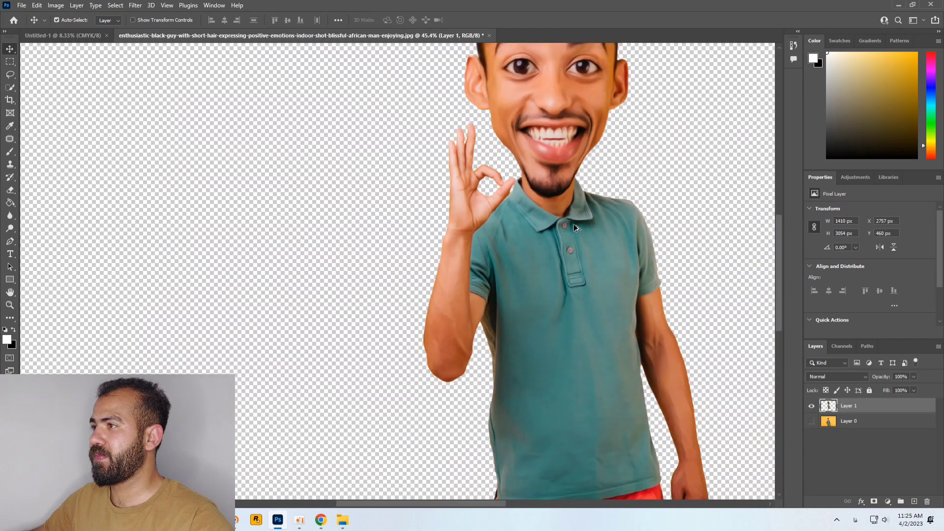
{"action": "left_click_drag", "start_coordinate": [576, 295], "coordinate": [597, 333]}
{"action": "scroll", "coordinate": [597, 175], "scroll_direction": "up", "scroll_amount": 4}
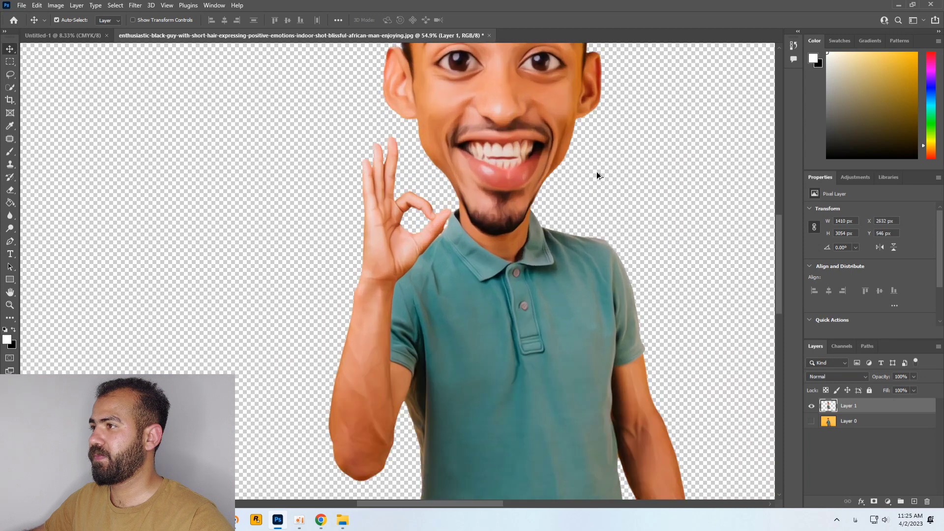
Step: Sharpen the merged figure with Unsharp Mask at amount 112%, radius 2.3 pixels and threshold 0
{"action": "scroll", "coordinate": [614, 202], "scroll_direction": "down", "scroll_amount": 3}
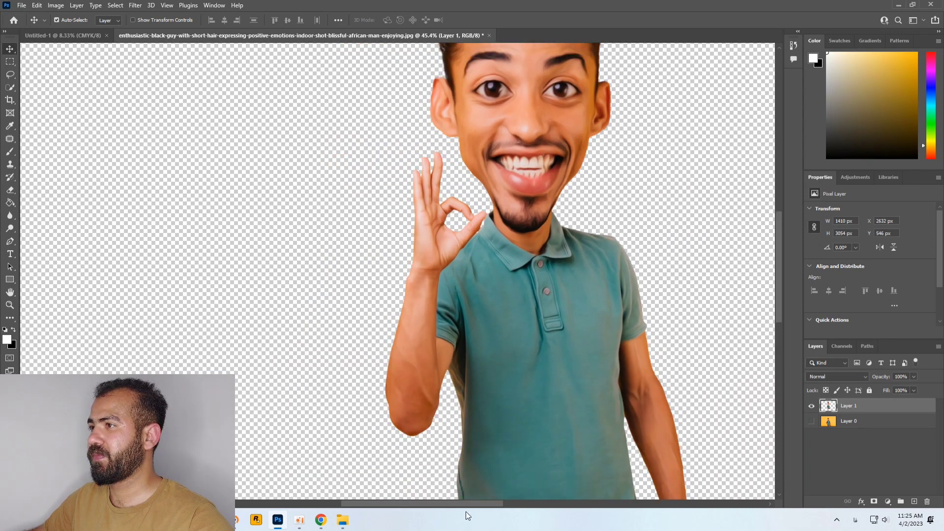
{"action": "left_click_drag", "start_coordinate": [468, 503], "coordinate": [489, 502]}
{"action": "scroll", "coordinate": [501, 292], "scroll_direction": "up", "scroll_amount": 3}
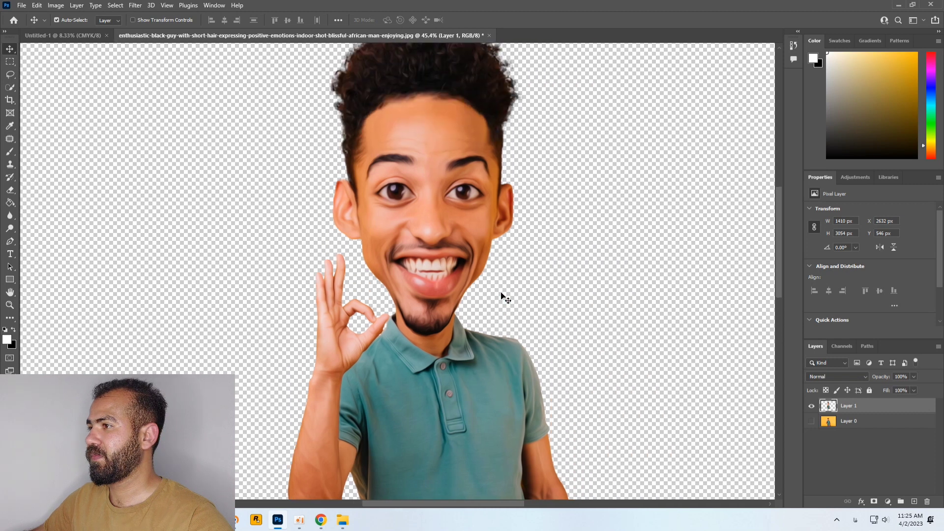
{"action": "scroll", "coordinate": [501, 294], "scroll_direction": "up", "scroll_amount": 2}
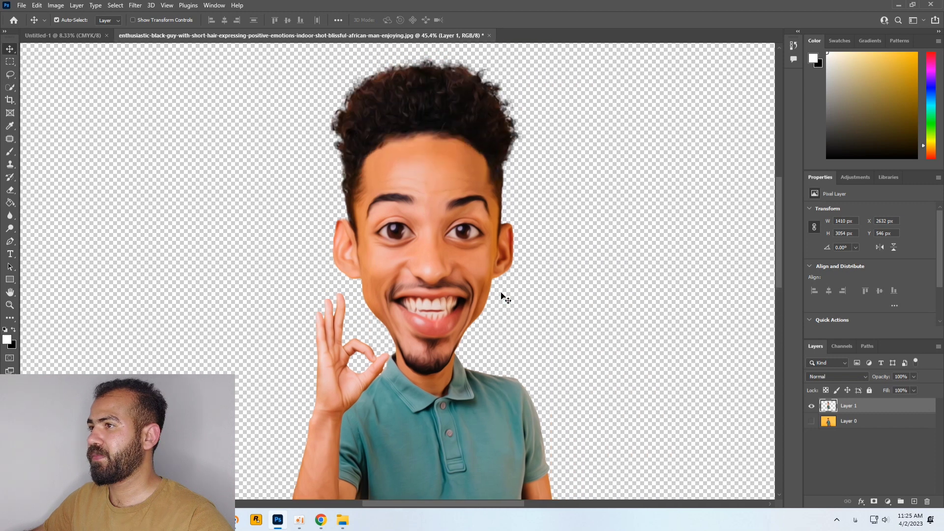
{"action": "left_click", "coordinate": [135, 5]}
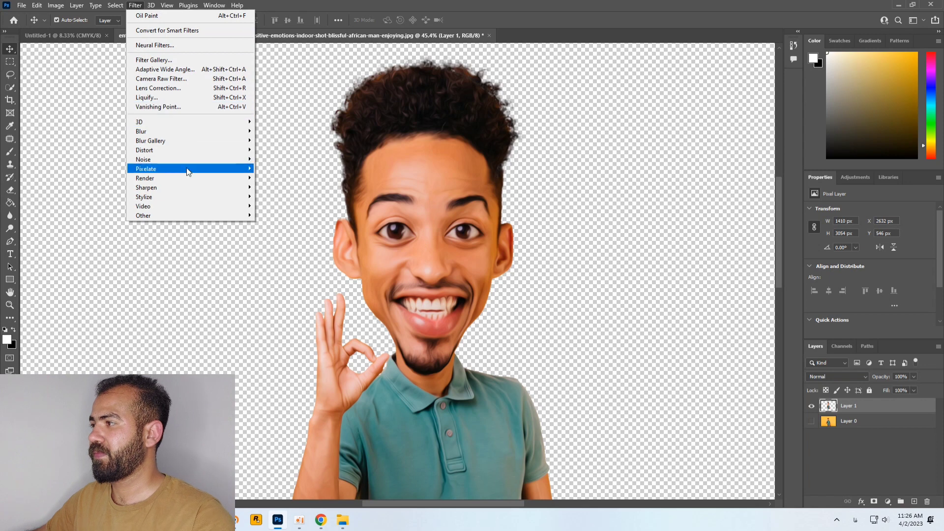
{"action": "mouse_move", "coordinate": [187, 189]}
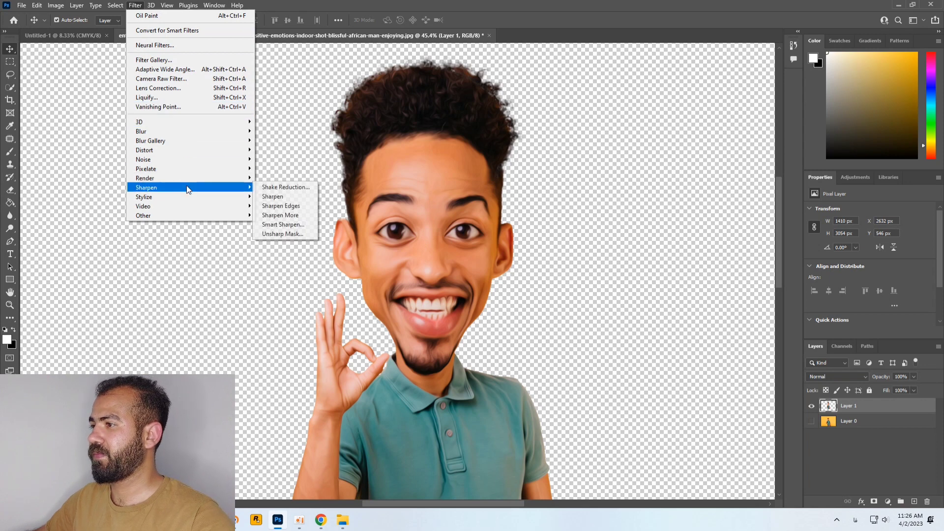
{"action": "left_click", "coordinate": [279, 234]}
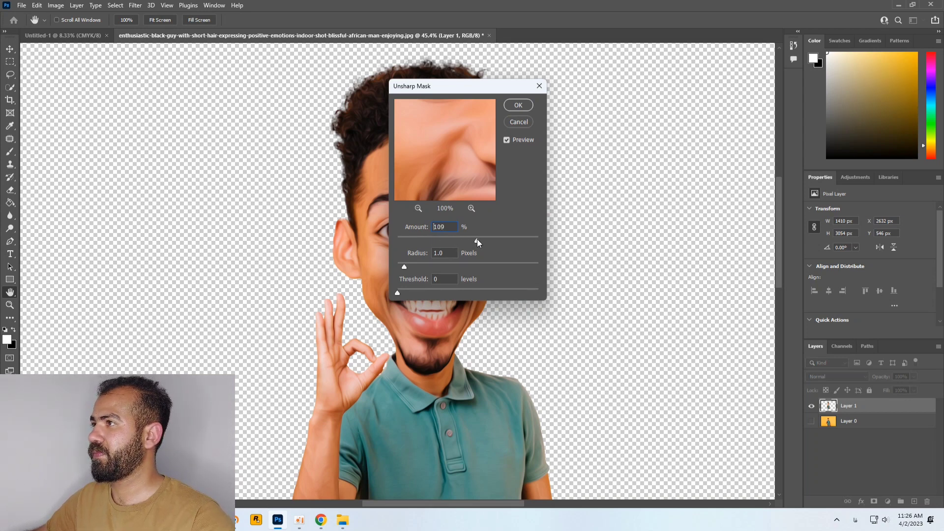
{"action": "left_click_drag", "start_coordinate": [477, 239], "coordinate": [478, 239]}
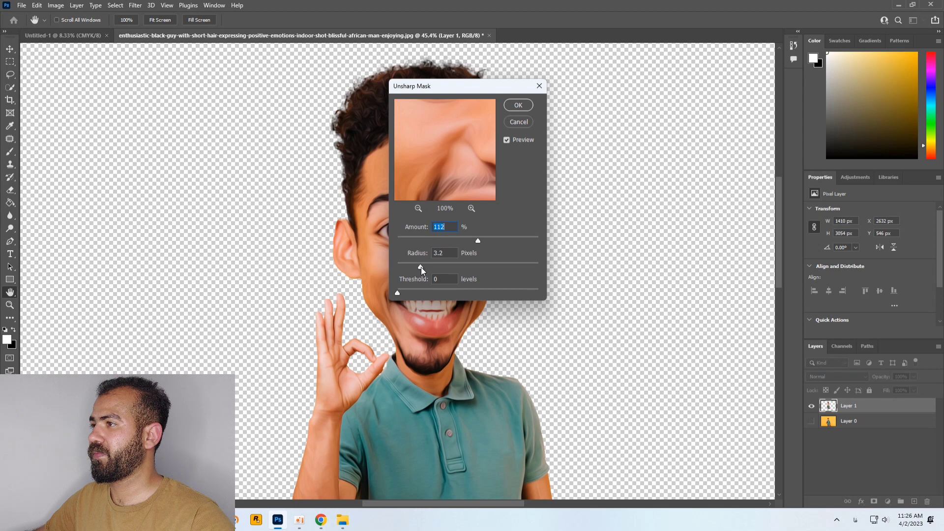
{"action": "left_click_drag", "start_coordinate": [421, 267], "coordinate": [421, 267]}
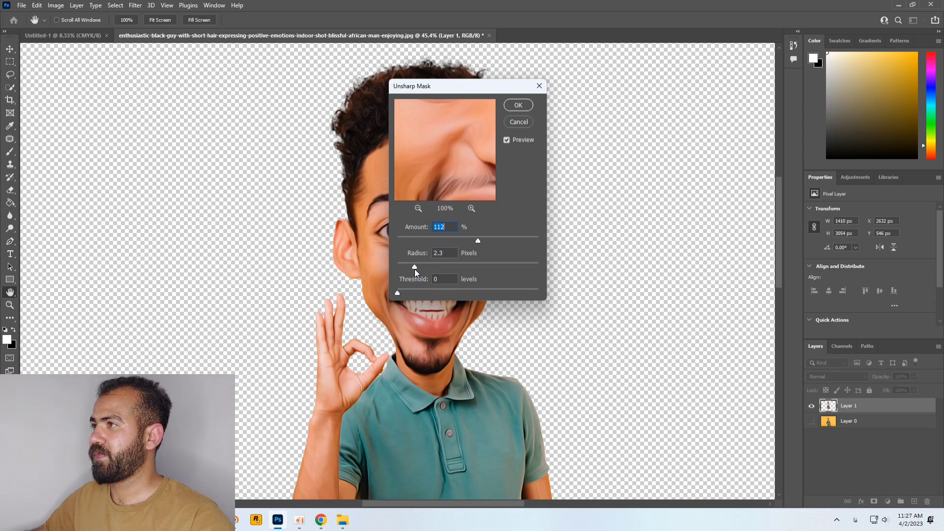
{"action": "key", "text": "Tab"}
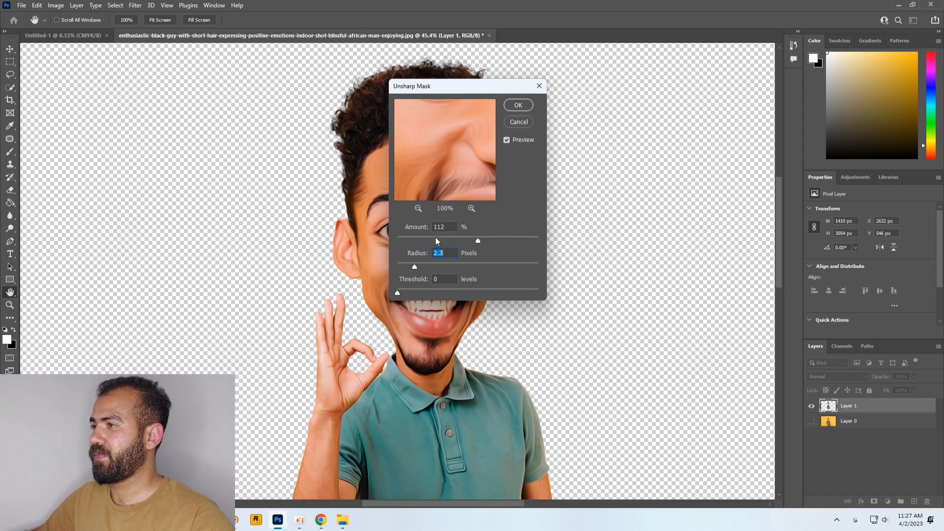
{"action": "left_click_drag", "start_coordinate": [453, 149], "coordinate": [420, 182]}
{"action": "left_click", "coordinate": [524, 105]}
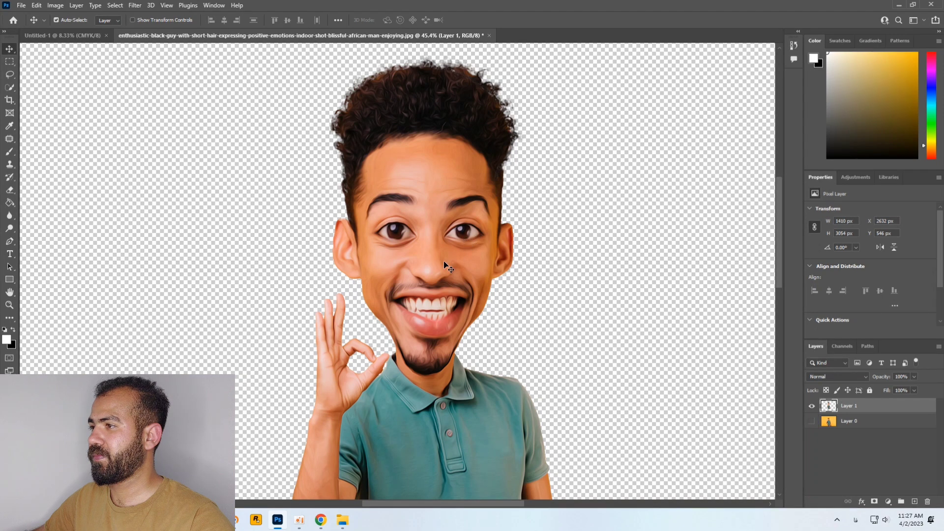
Step: Smooth the figure with Surface Blur at radius 10 pixels and threshold 2 levels
{"action": "left_click", "coordinate": [132, 6]}
{"action": "mouse_move", "coordinate": [175, 134]}
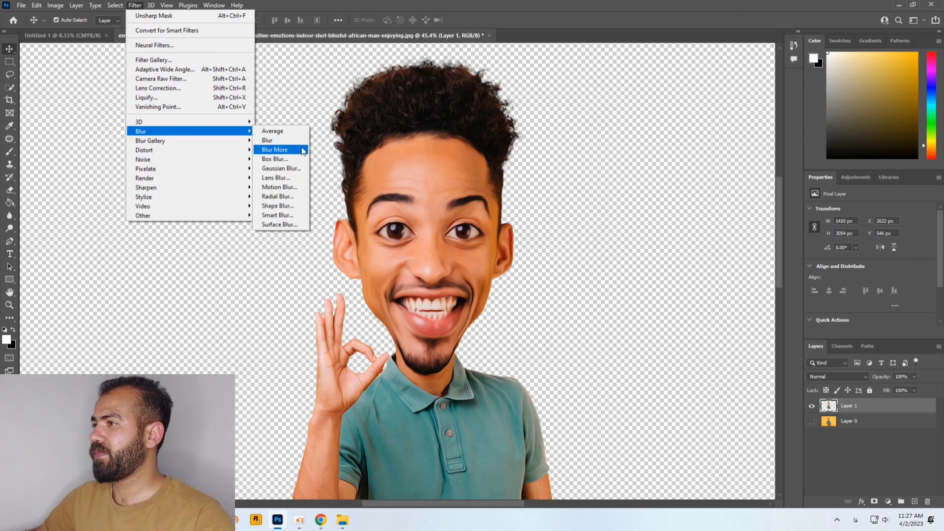
{"action": "left_click", "coordinate": [281, 224]}
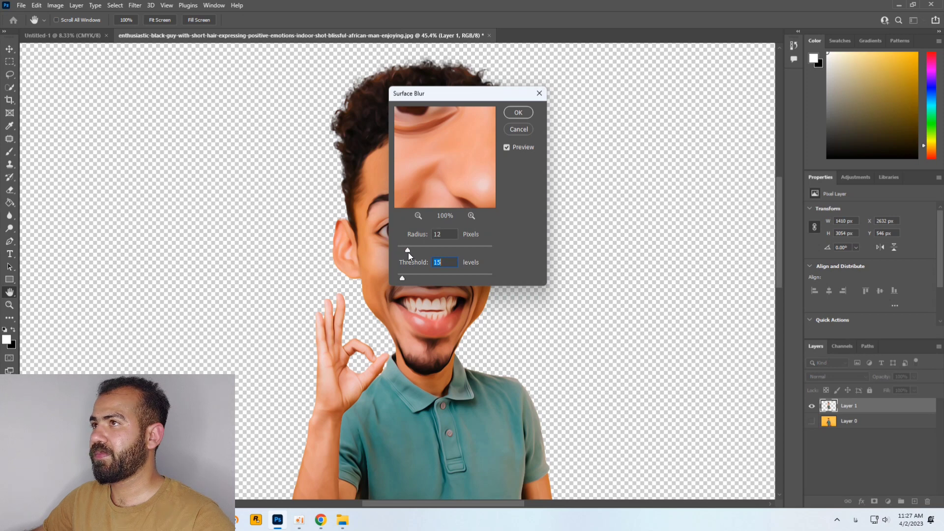
{"action": "key", "text": "Tab"}
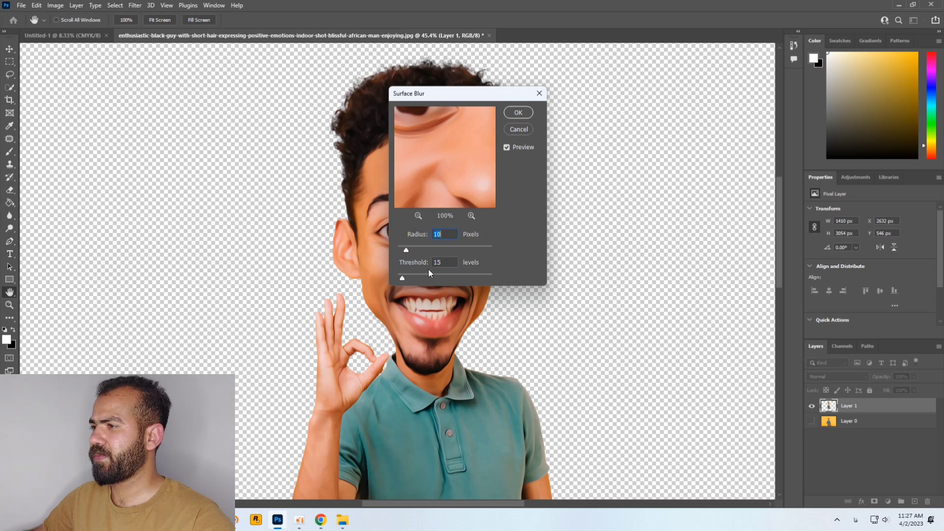
{"action": "left_click_drag", "start_coordinate": [401, 279], "coordinate": [399, 278]}
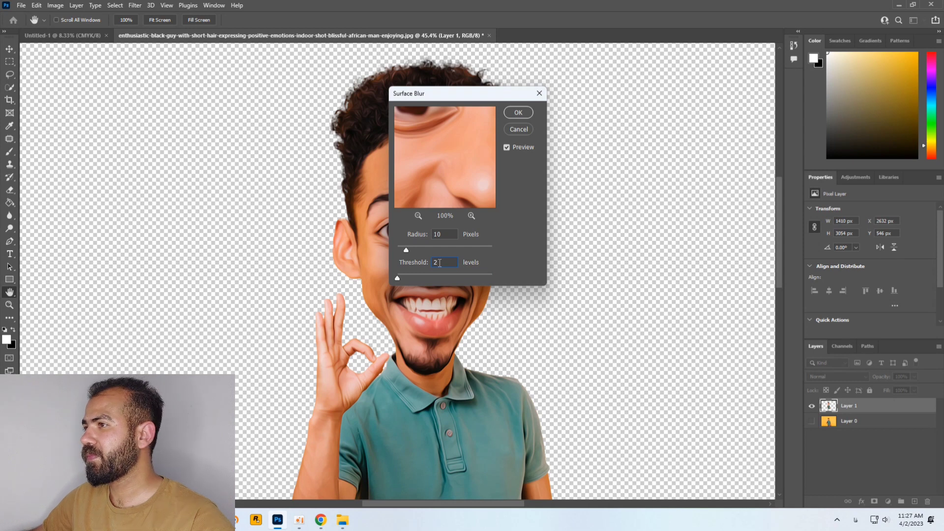
{"action": "left_click", "coordinate": [512, 112]}
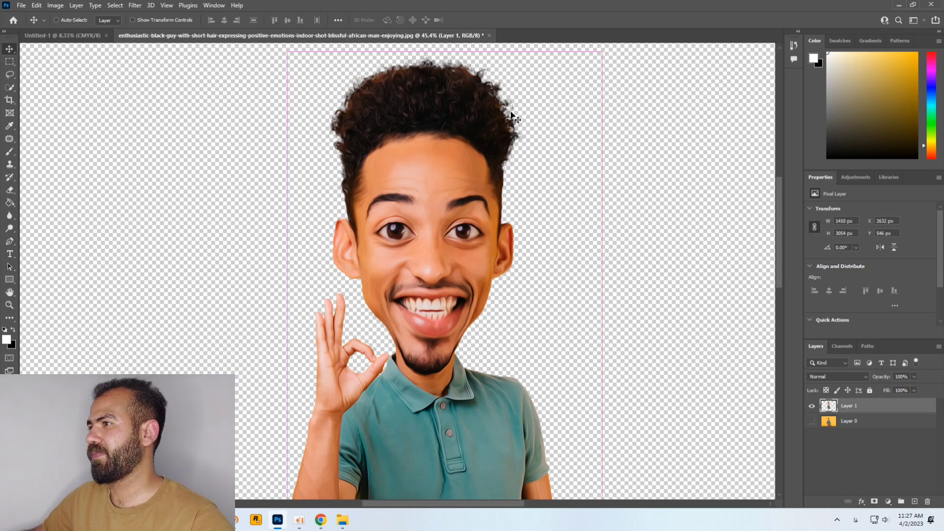
Step: Duplicate the figure layer and open the Filter Gallery on the copy with the whole face in the preview
{"action": "key", "text": "ctrl+j"}
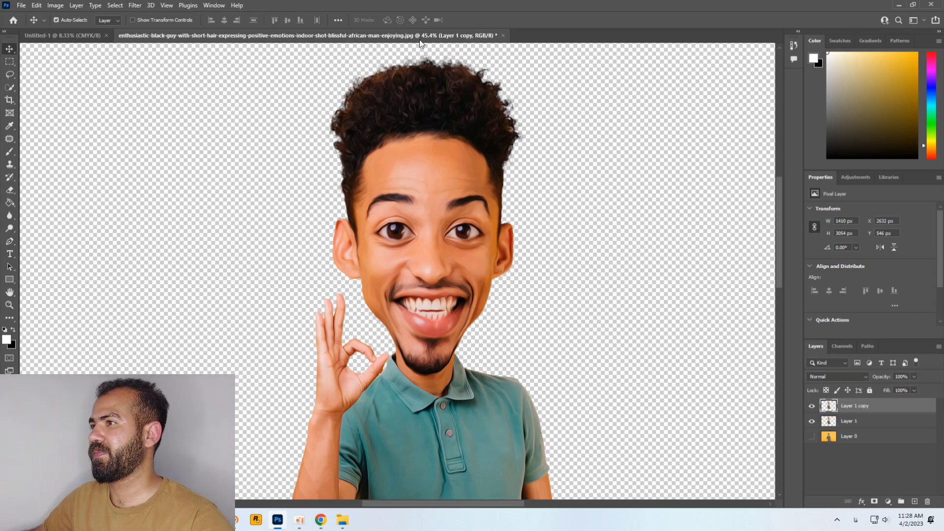
{"action": "left_click", "coordinate": [135, 6]}
{"action": "mouse_move", "coordinate": [150, 6]}
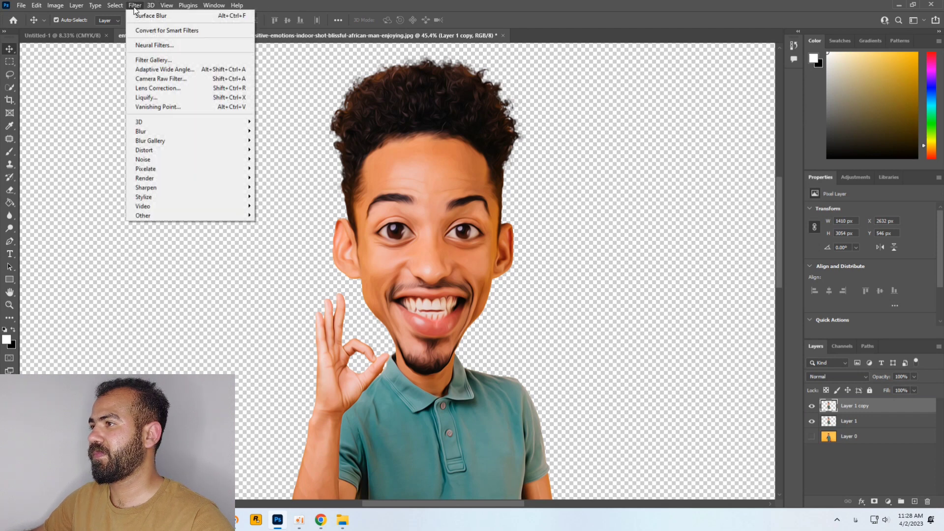
{"action": "left_click", "coordinate": [144, 62]}
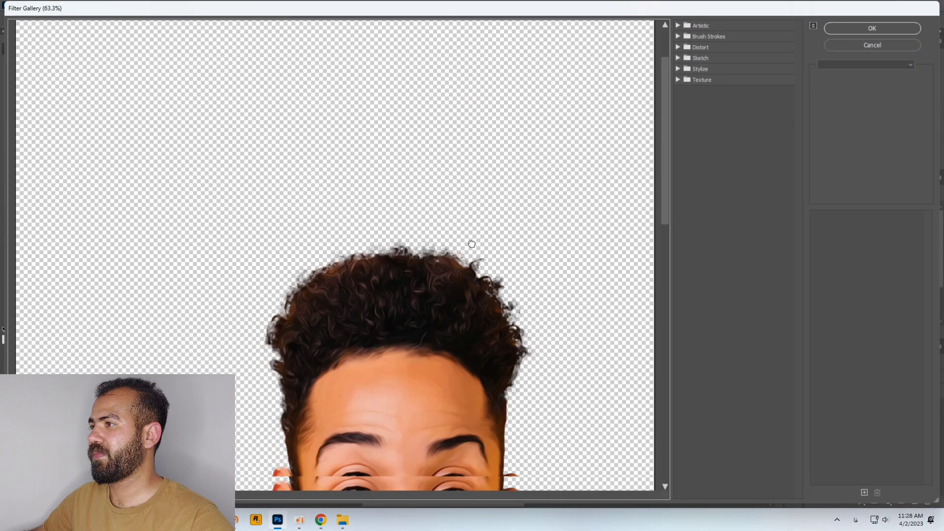
{"action": "left_click_drag", "start_coordinate": [472, 244], "coordinate": [544, 24]}
{"action": "left_click", "coordinate": [417, 335], "text": "ctrl"}
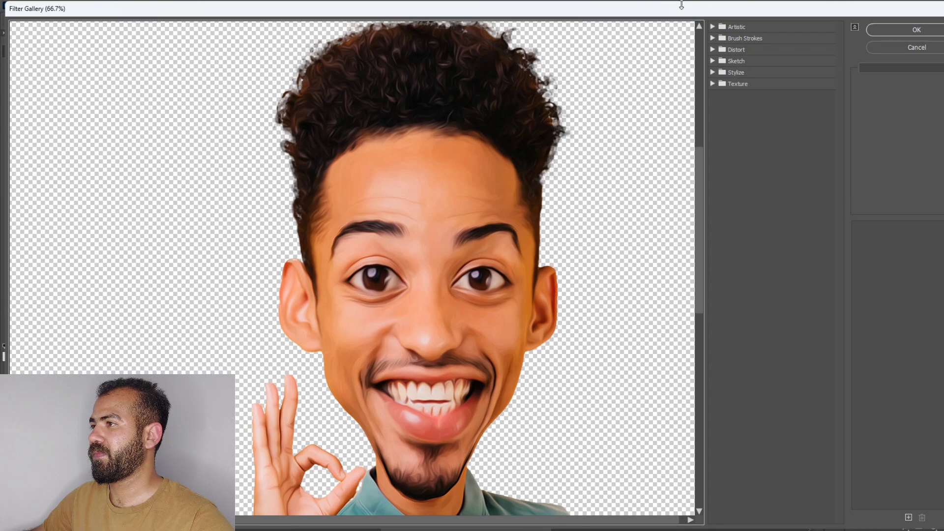
Step: Apply the artistic Poster Edges effect to the copy with edge thickness 7, edge intensity 5 and posterization 1
{"action": "left_click", "coordinate": [712, 27]}
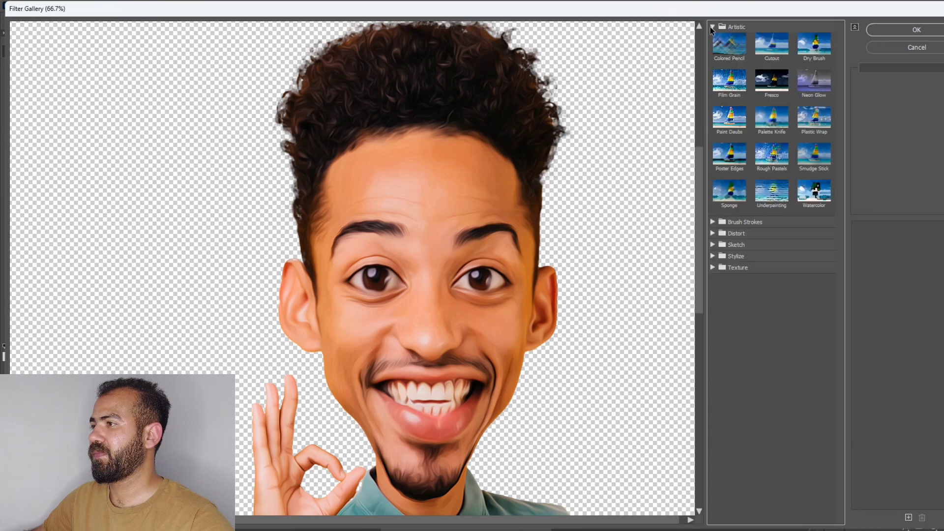
{"action": "left_click", "coordinate": [760, 76]}
{"action": "left_click", "coordinate": [738, 55]}
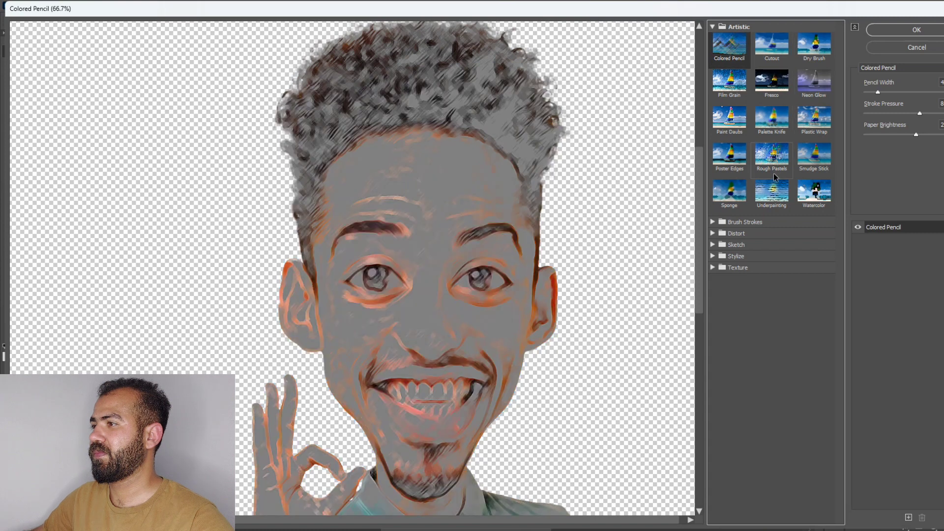
{"action": "left_click", "coordinate": [743, 162]}
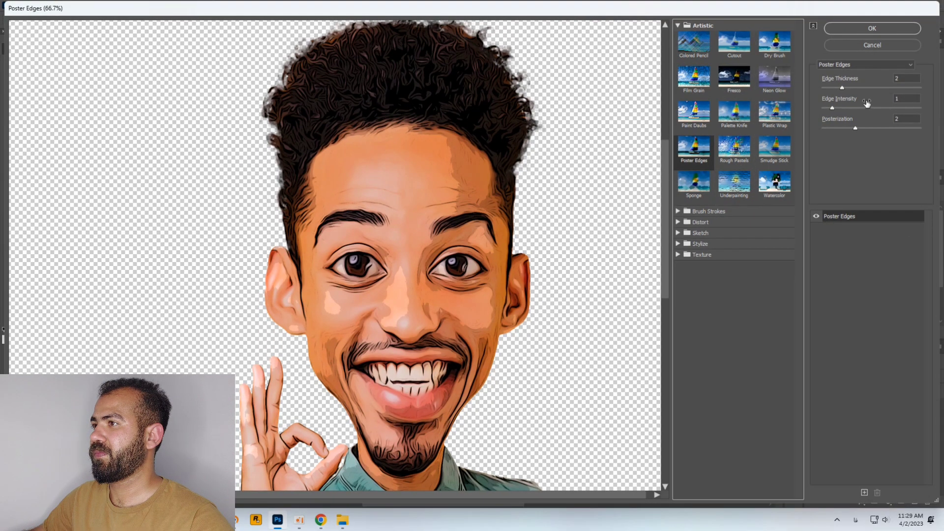
{"action": "left_click_drag", "start_coordinate": [839, 86], "coordinate": [891, 100]}
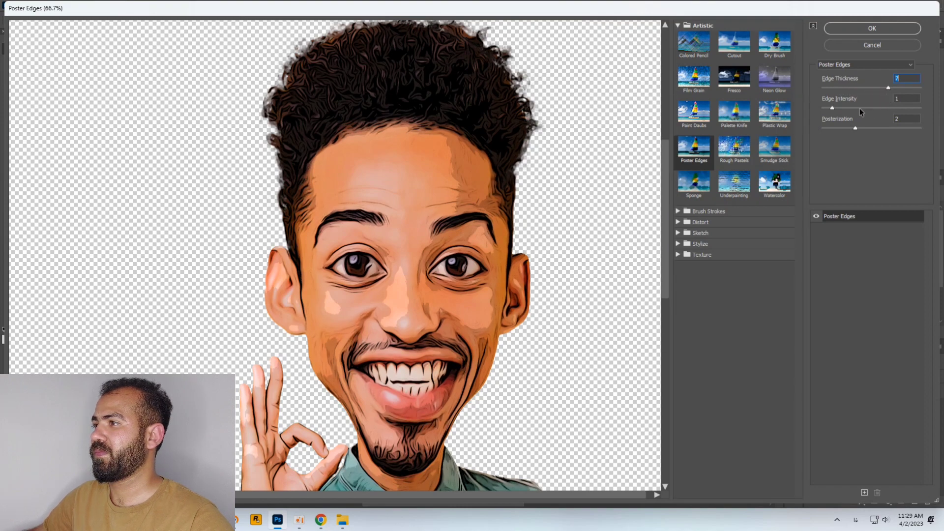
{"action": "left_click_drag", "start_coordinate": [834, 110], "coordinate": [836, 130]}
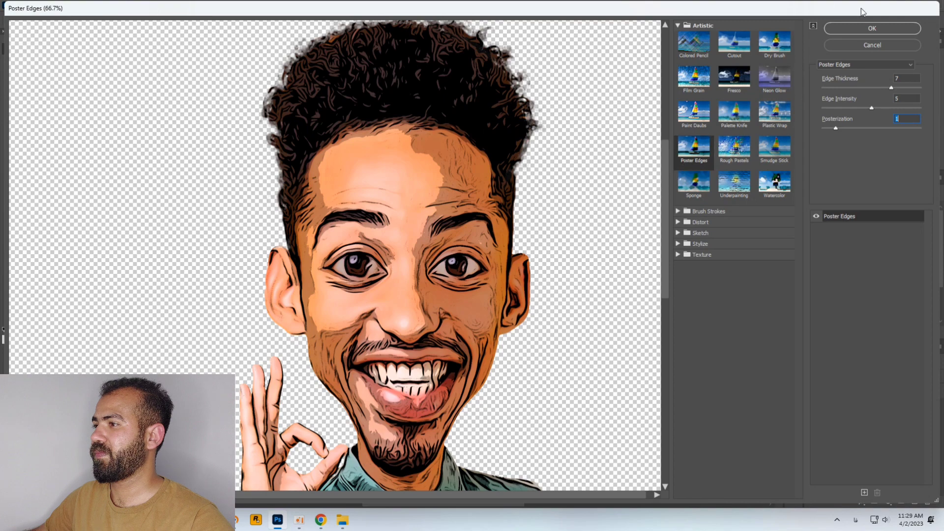
{"action": "left_click", "coordinate": [867, 29]}
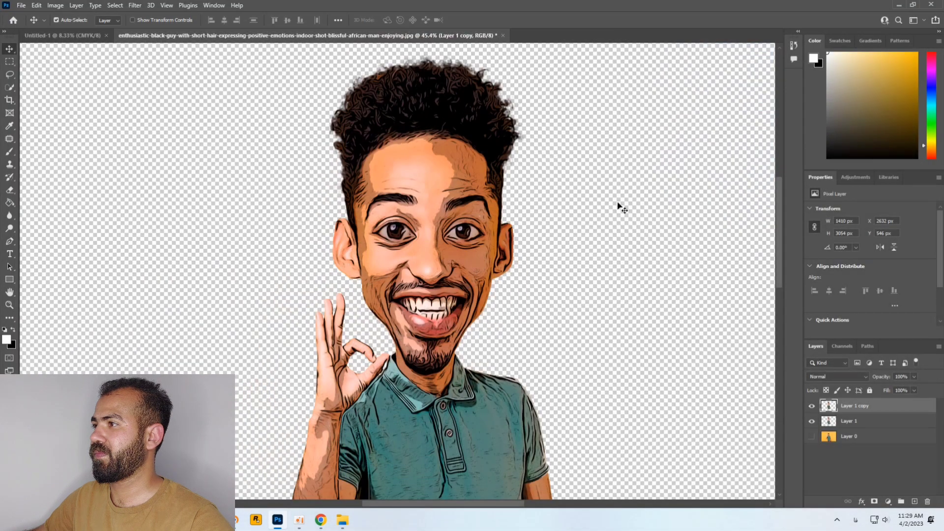
Step: Set the Poster Edges copy to Lighten blend mode with 50% fill, and compare the figure with the copy hidden and shown
{"action": "left_click", "coordinate": [854, 378]}
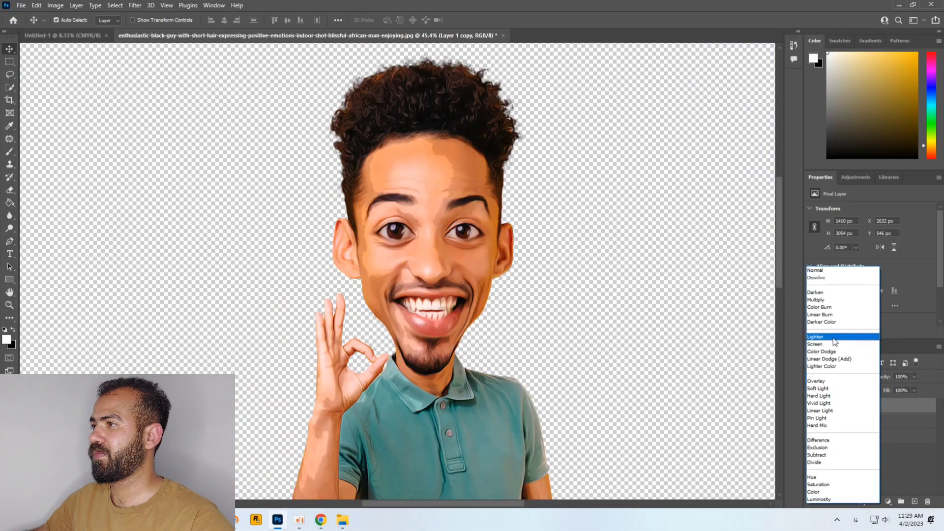
{"action": "left_click", "coordinate": [835, 338]}
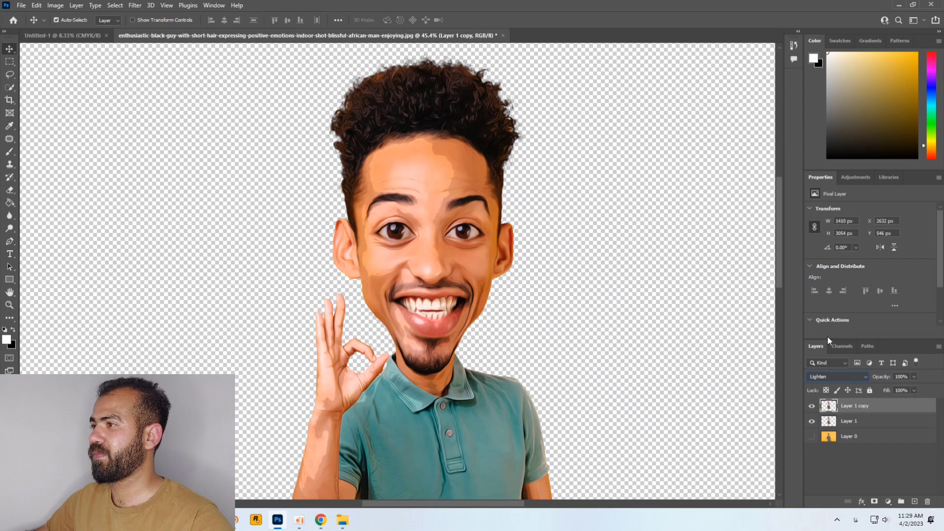
{"action": "left_click", "coordinate": [914, 390]}
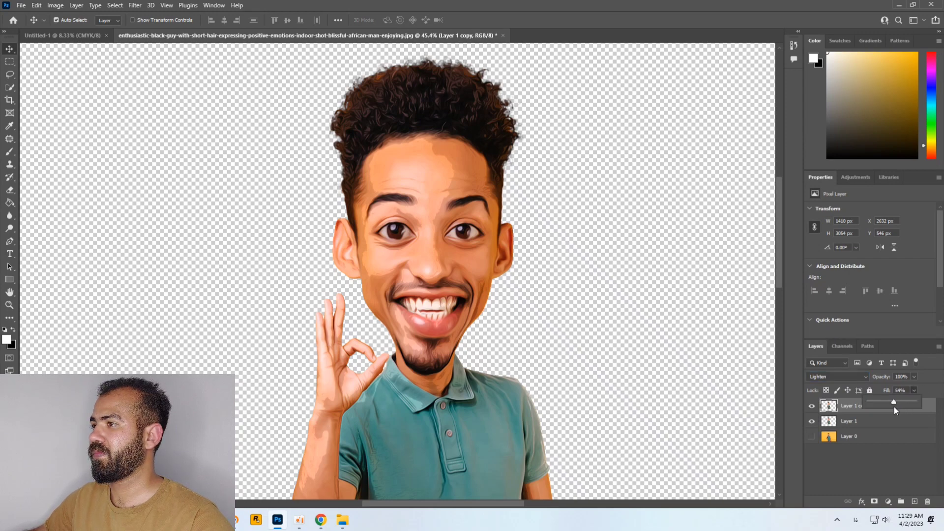
{"action": "left_click_drag", "start_coordinate": [894, 406], "coordinate": [893, 406]}
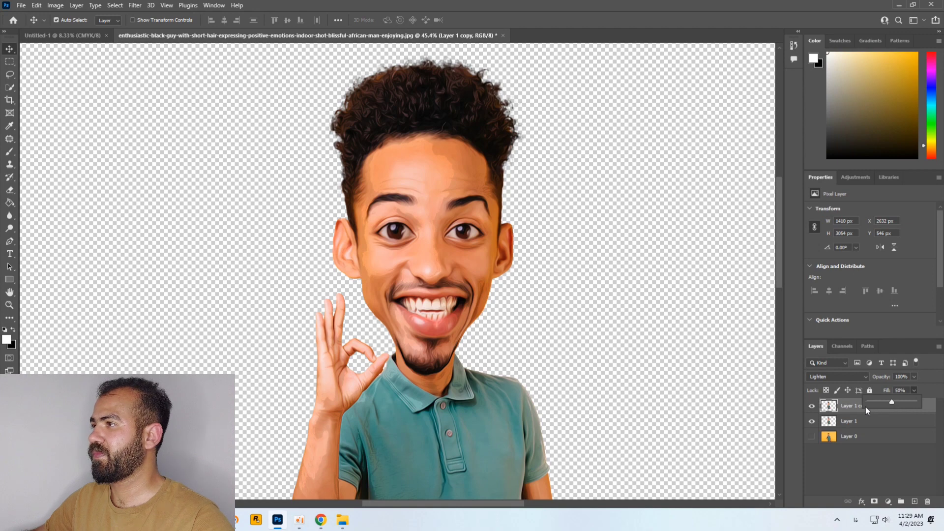
{"action": "left_click", "coordinate": [811, 406]}
{"action": "left_click", "coordinate": [812, 406]}
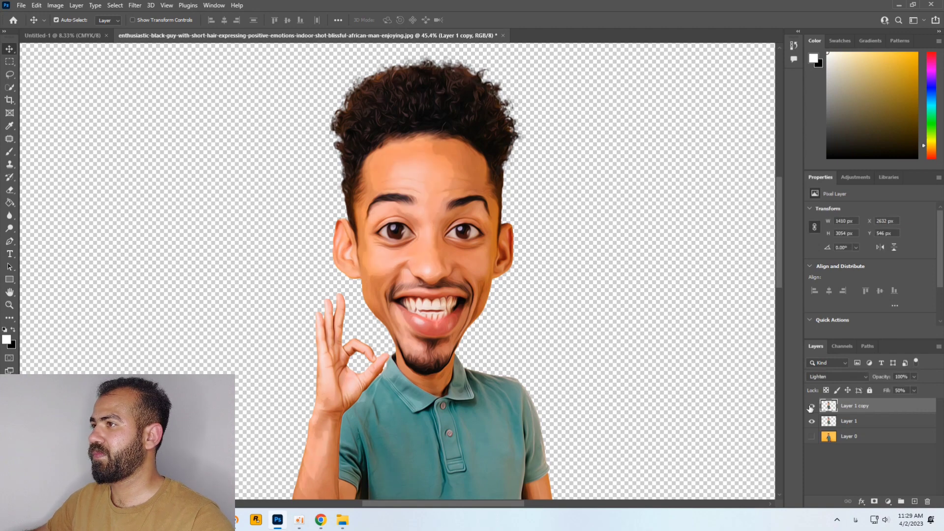
{"action": "left_click", "coordinate": [811, 406]}
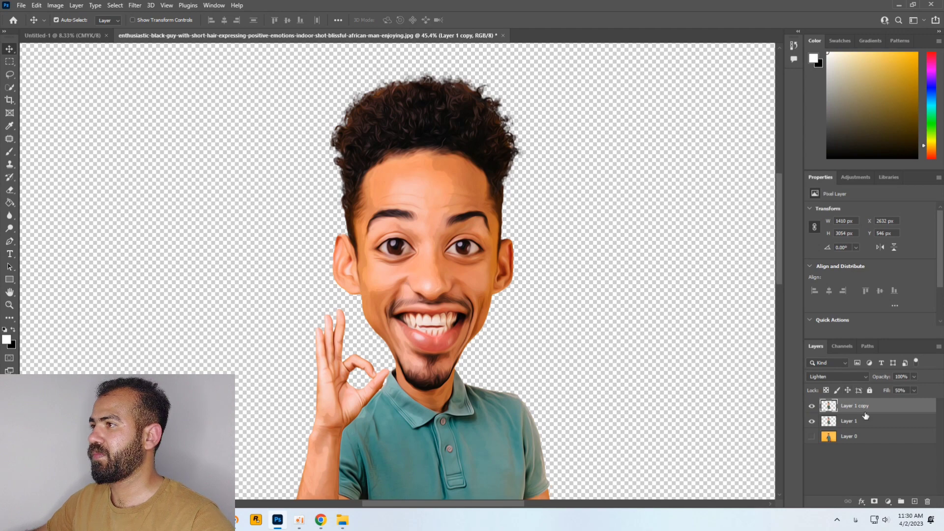
Step: Duplicate the Poster Edges layer and set the new copy's blend mode to Normal
{"action": "key", "text": "ctrl+j"}
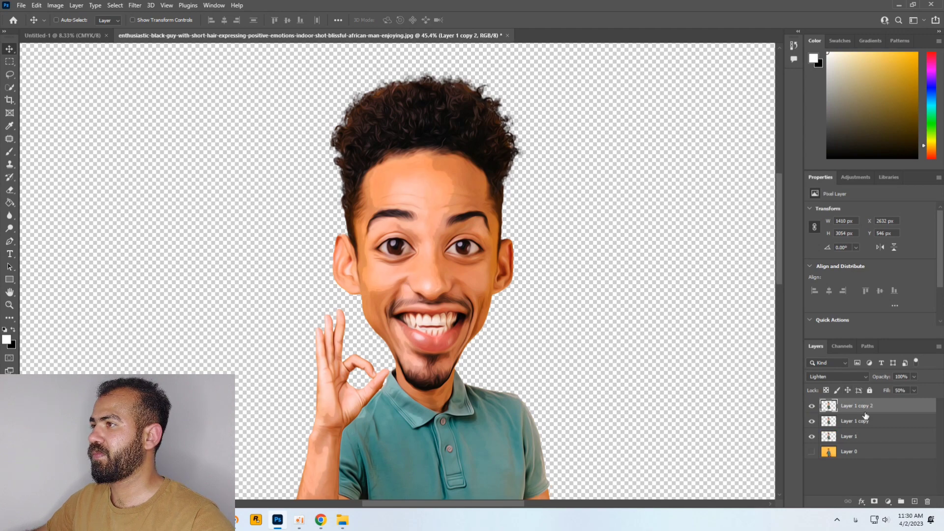
{"action": "left_click", "coordinate": [854, 376]}
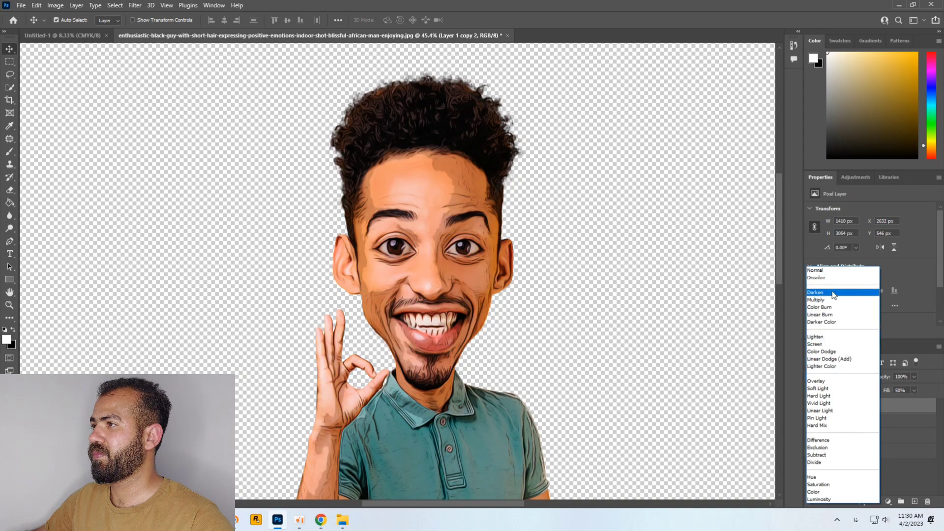
{"action": "left_click", "coordinate": [833, 272]}
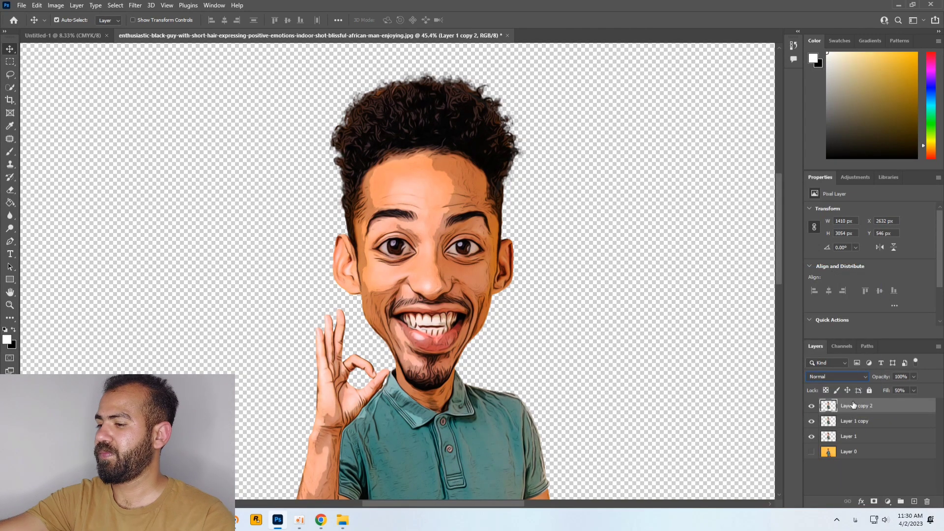
Step: Apply the Oil Paint filter to the top figure copy with stylization 5.9, cleanliness 4.6, scale 0.1, bristle detail 8.2 and shine 0
{"action": "left_click", "coordinate": [136, 5]}
{"action": "mouse_move", "coordinate": [160, 200]}
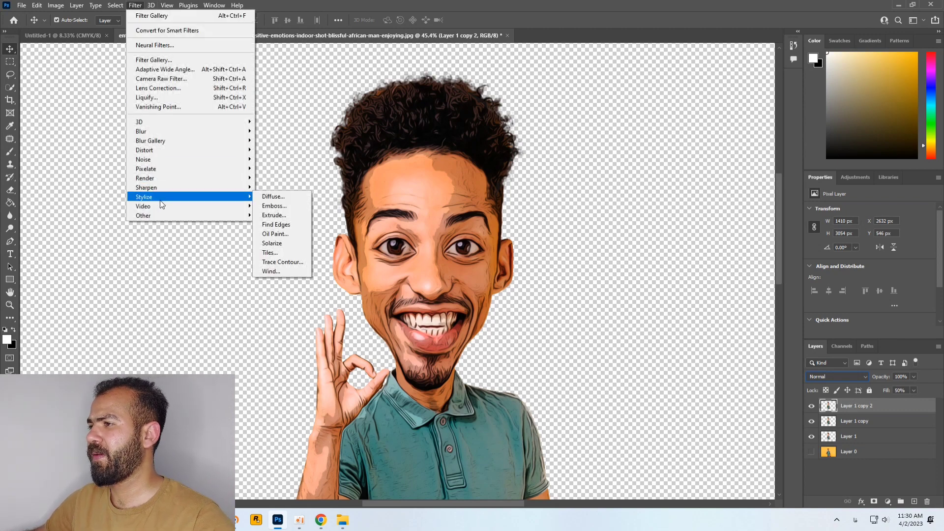
{"action": "left_click", "coordinate": [278, 233]}
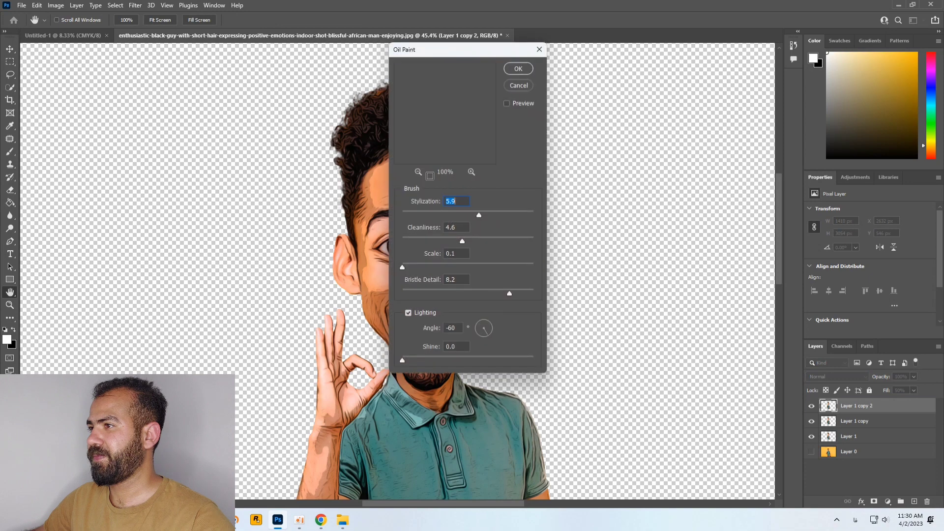
{"action": "left_click_drag", "start_coordinate": [451, 104], "coordinate": [468, 117]}
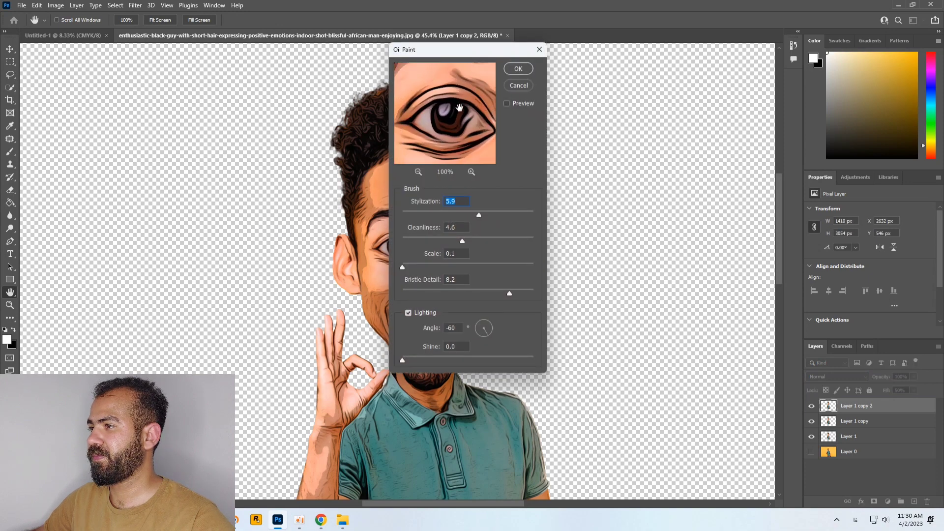
{"action": "left_click", "coordinate": [520, 68]}
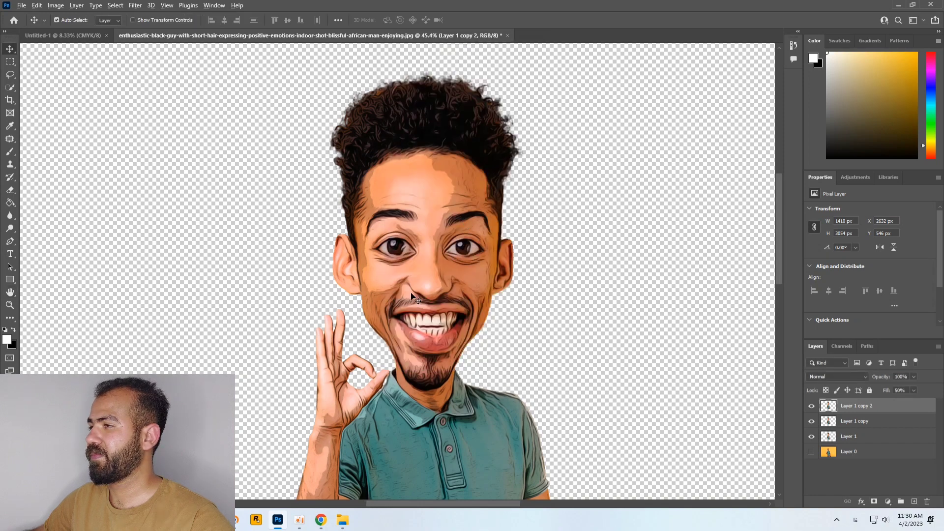
{"action": "scroll", "coordinate": [431, 281], "scroll_direction": "up", "scroll_amount": 5}
{"action": "scroll", "coordinate": [450, 283], "scroll_direction": "down", "scroll_amount": 5}
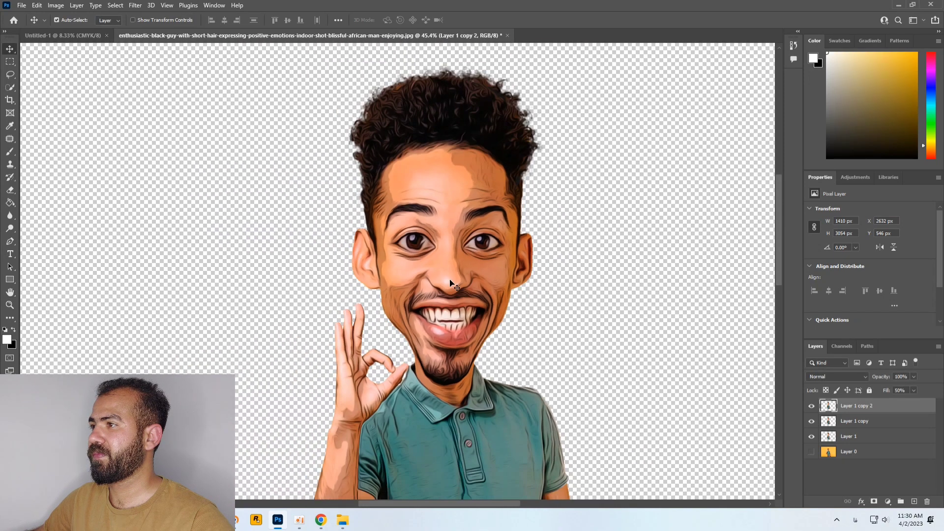
Step: Set the top figure copy to Soft Light blend mode with 60% fill
{"action": "left_click", "coordinate": [835, 377]}
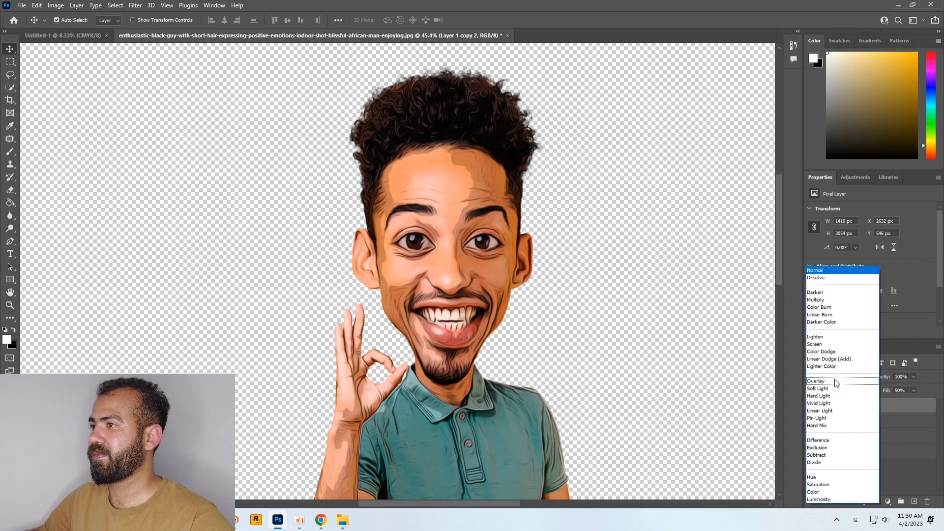
{"action": "left_click", "coordinate": [834, 389]}
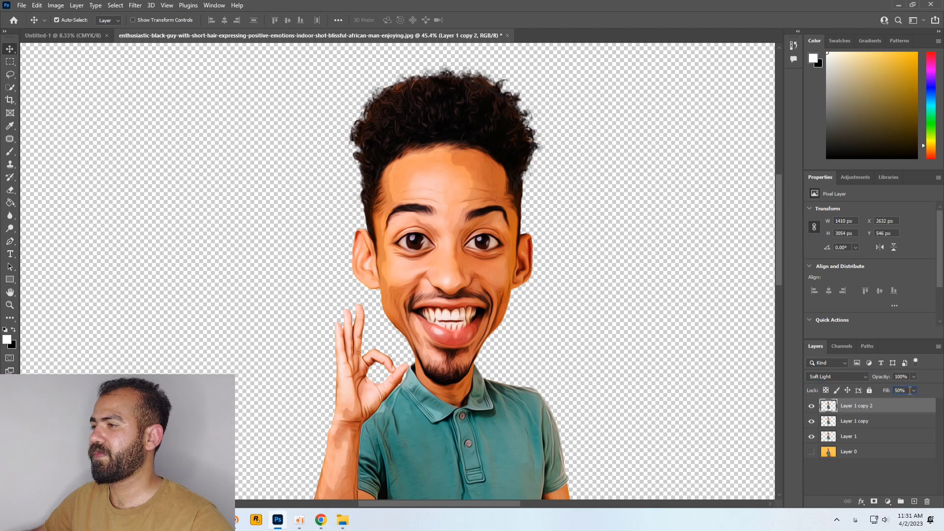
{"action": "scroll", "coordinate": [909, 390], "scroll_direction": "up", "scroll_amount": 2}
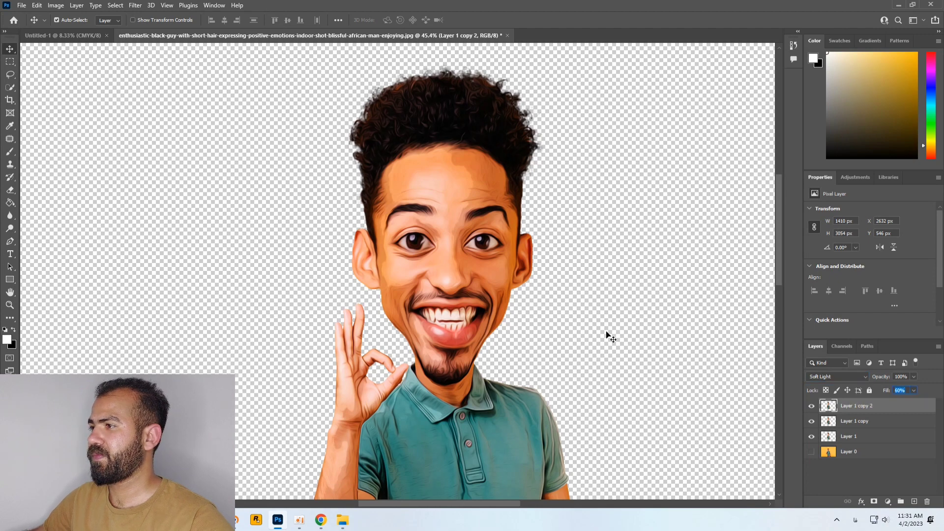
Step: Sharpen the top figure copy with Unsharp Mask at amount 112%, radius 2.3 pixels and threshold 0
{"action": "left_click", "coordinate": [135, 5]}
{"action": "mouse_move", "coordinate": [168, 185]}
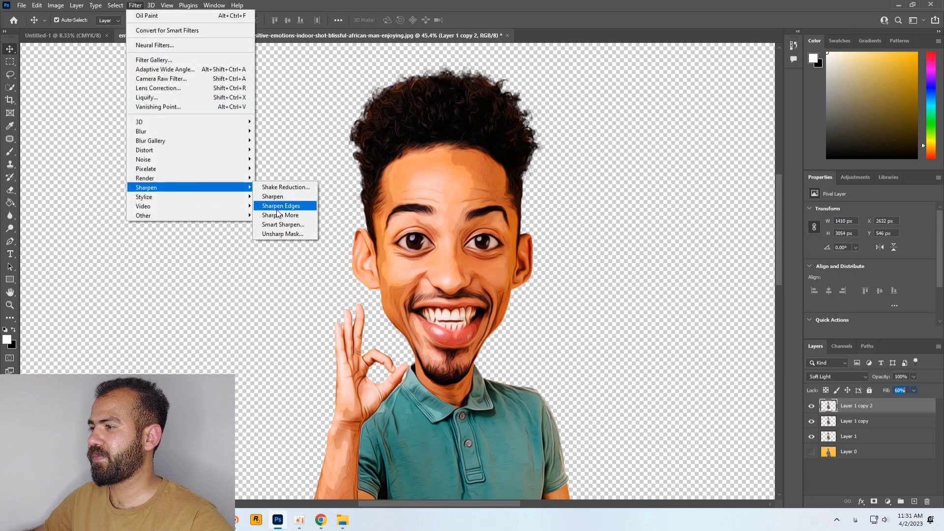
{"action": "left_click", "coordinate": [282, 234]}
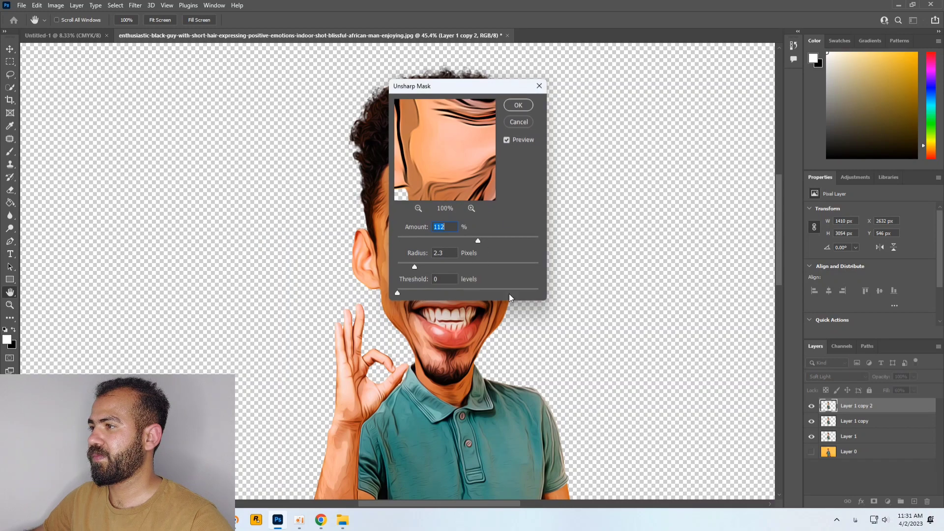
{"action": "left_click", "coordinate": [517, 105]}
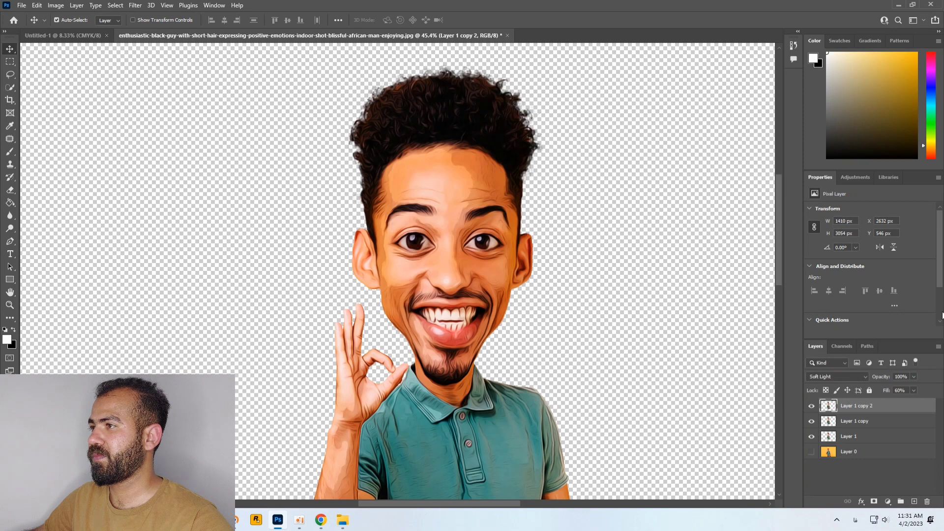
Step: Add a Levels adjustment layer above the figure layers and brighten the midtones to 1.33
{"action": "left_click", "coordinate": [888, 501]}
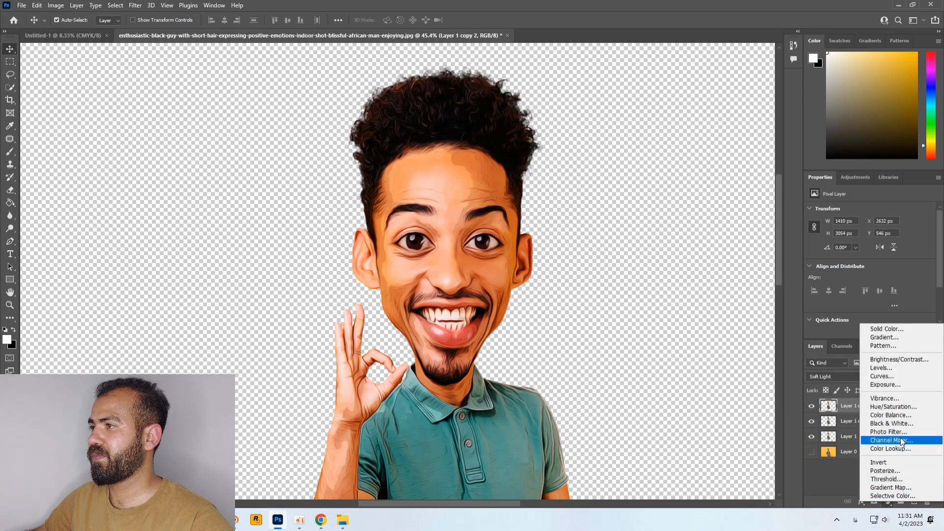
{"action": "left_click", "coordinate": [906, 369]}
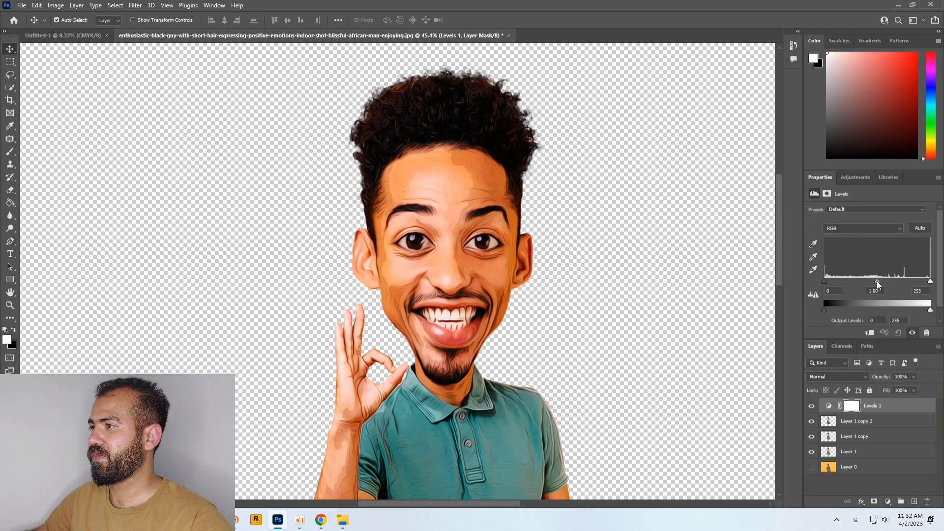
{"action": "mouse_move", "coordinate": [877, 282]}
{"action": "left_mouse_down"}
{"action": "mouse_move", "coordinate": [861, 282]}
{"action": "mouse_move", "coordinate": [870, 283]}
{"action": "left_mouse_up"}
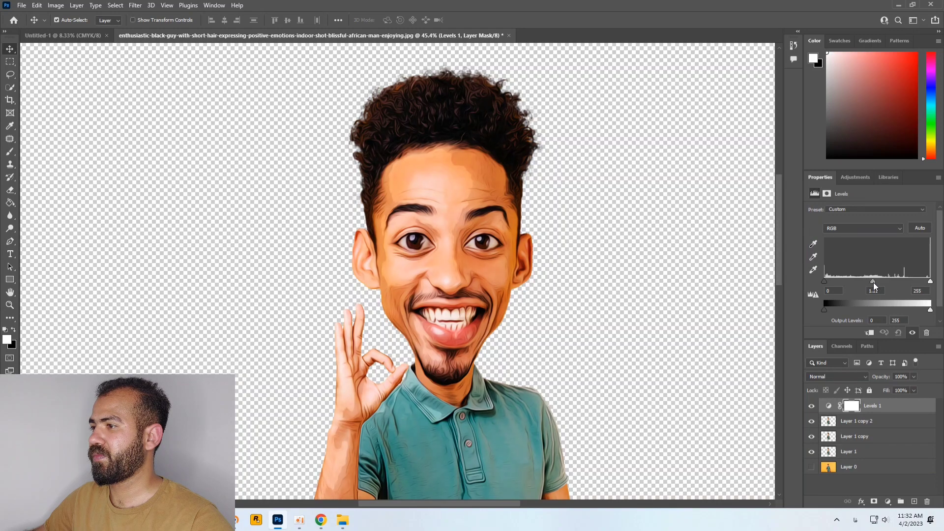
{"action": "left_click_drag", "start_coordinate": [876, 280], "coordinate": [872, 282]}
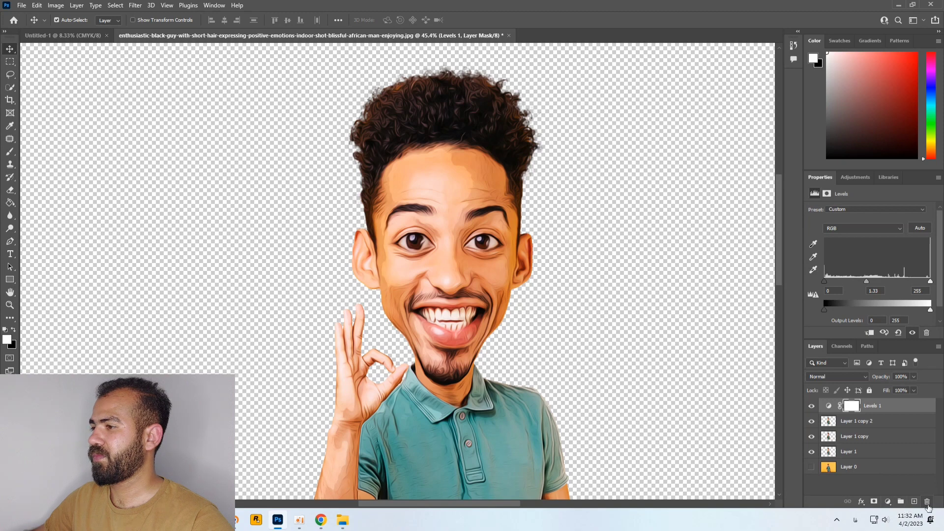
Step: Add a new empty layer directly above the hidden original photo and beneath all the figure layers
{"action": "left_click", "coordinate": [859, 474]}
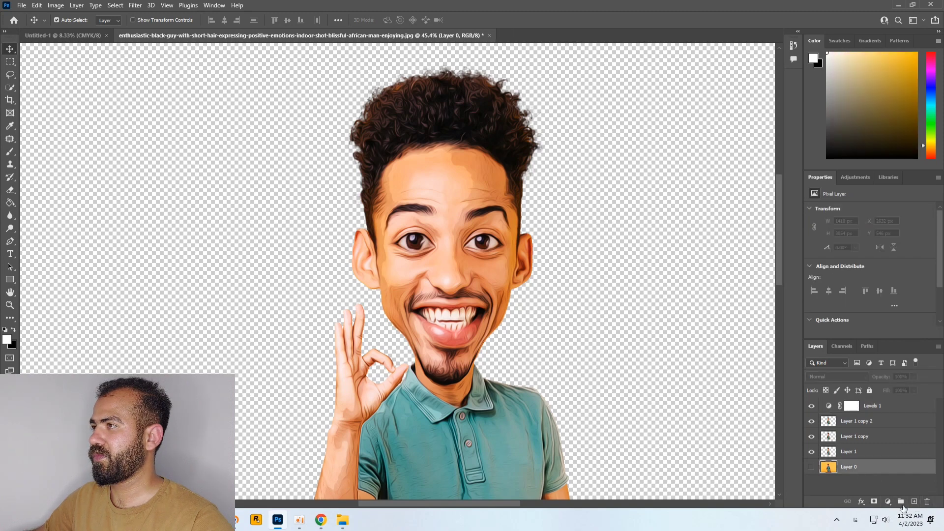
{"action": "left_click", "coordinate": [914, 501]}
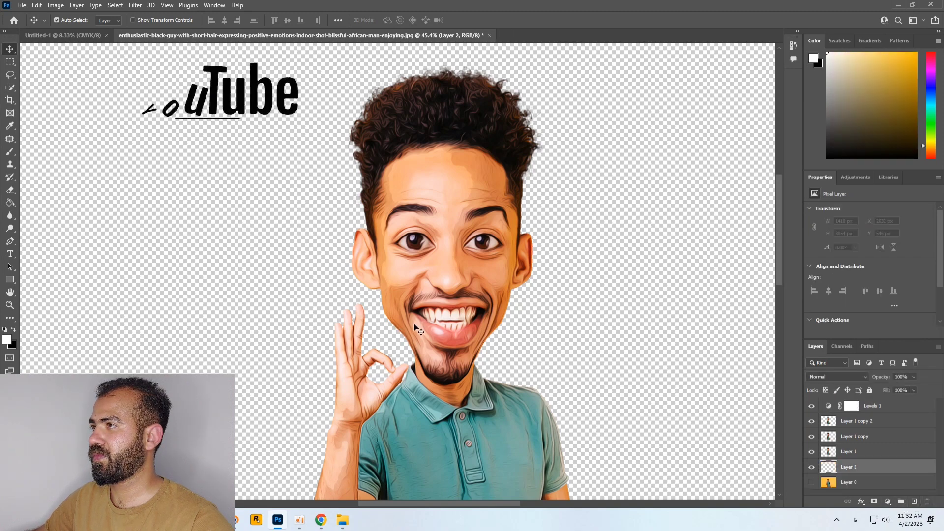
{"action": "scroll", "coordinate": [361, 311], "scroll_direction": "down", "scroll_amount": 3}
{"action": "scroll", "coordinate": [369, 357], "scroll_direction": "down", "scroll_amount": 2}
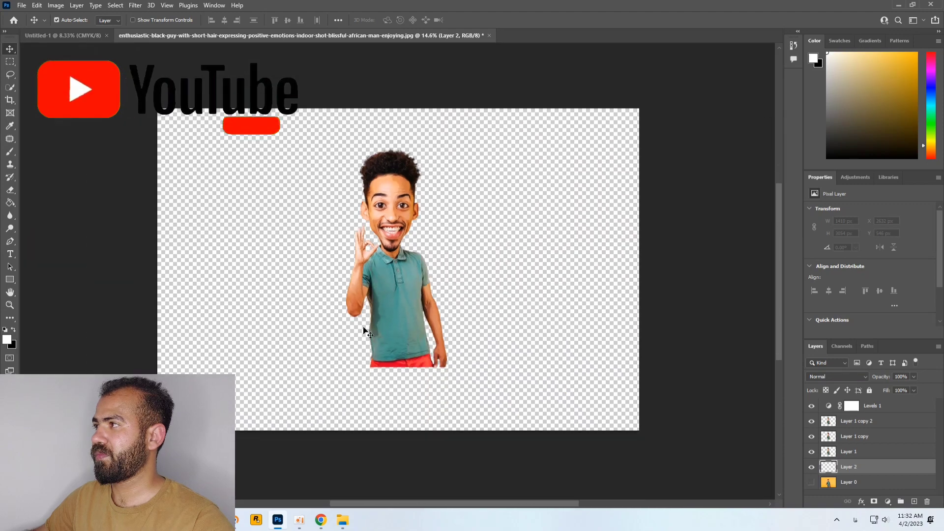
{"action": "scroll", "coordinate": [335, 278], "scroll_direction": "up", "scroll_amount": 2}
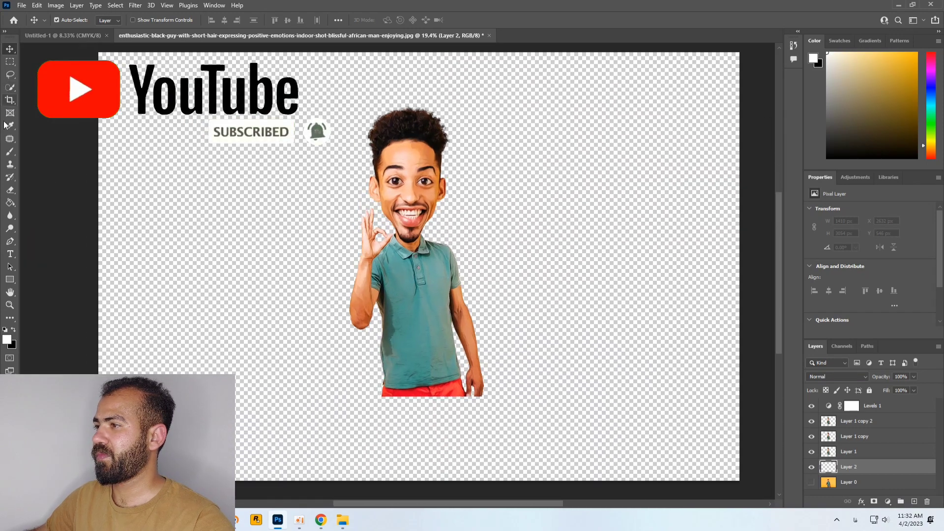
Step: Set the foreground colour to a fully saturated orange, starting from ffba00 and shifting its hue slightly towards red
{"action": "left_click", "coordinate": [4, 343]}
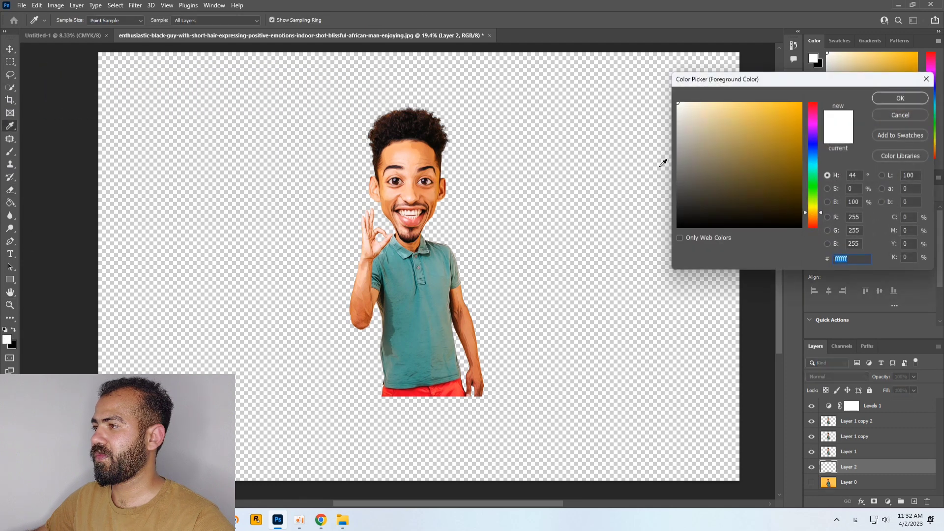
{"action": "type", "text": "ffba00"}
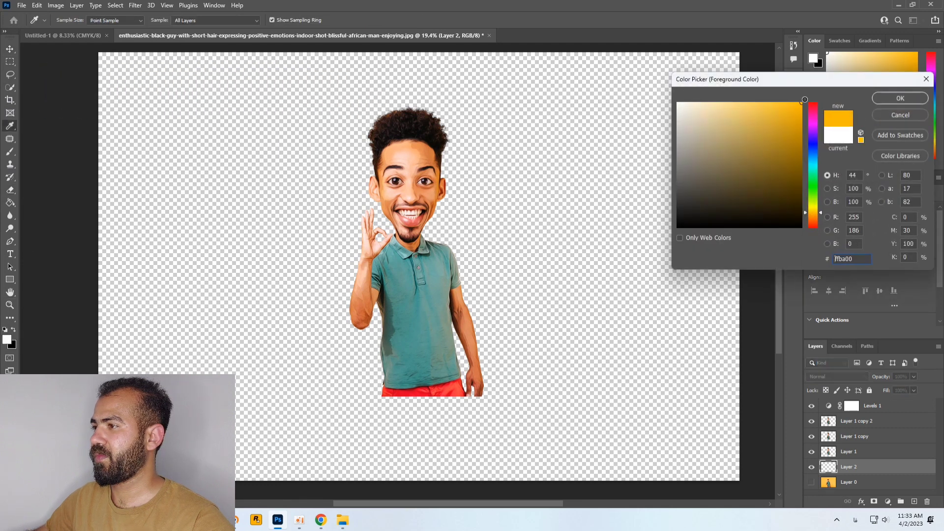
{"action": "left_click", "coordinate": [809, 215]}
{"action": "left_click", "coordinate": [907, 100]}
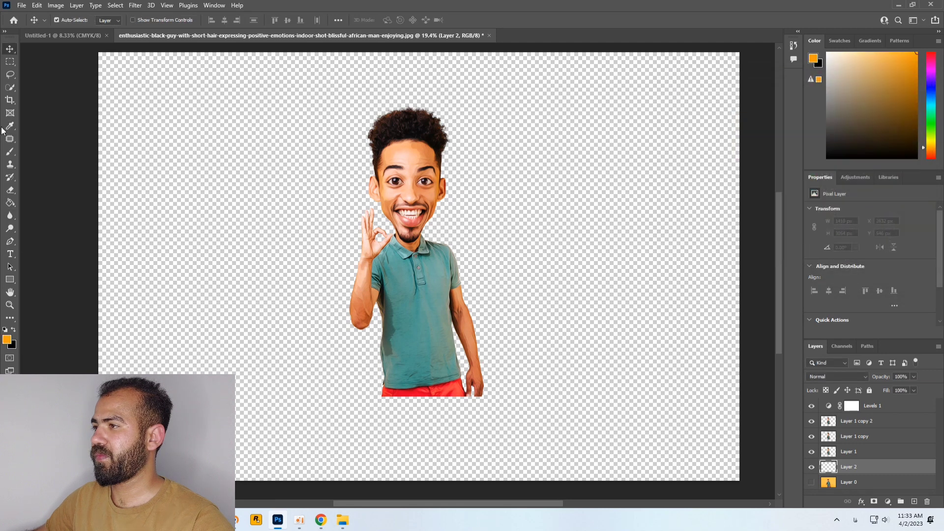
Step: Fill the new background layer with the orange foreground colour using the Paint Bucket tool
{"action": "left_click", "coordinate": [11, 202]}
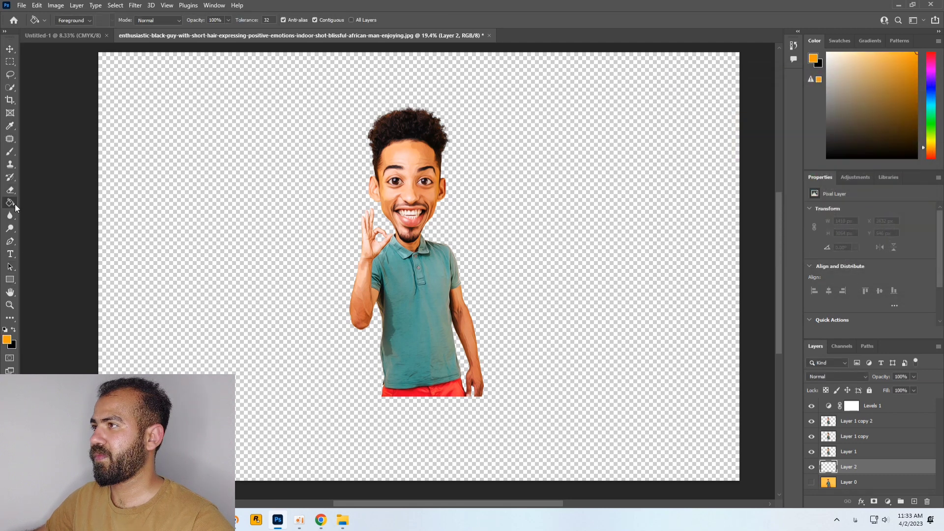
{"action": "left_click", "coordinate": [166, 229]}
{"action": "scroll", "coordinate": [335, 264], "scroll_direction": "up", "scroll_amount": 3}
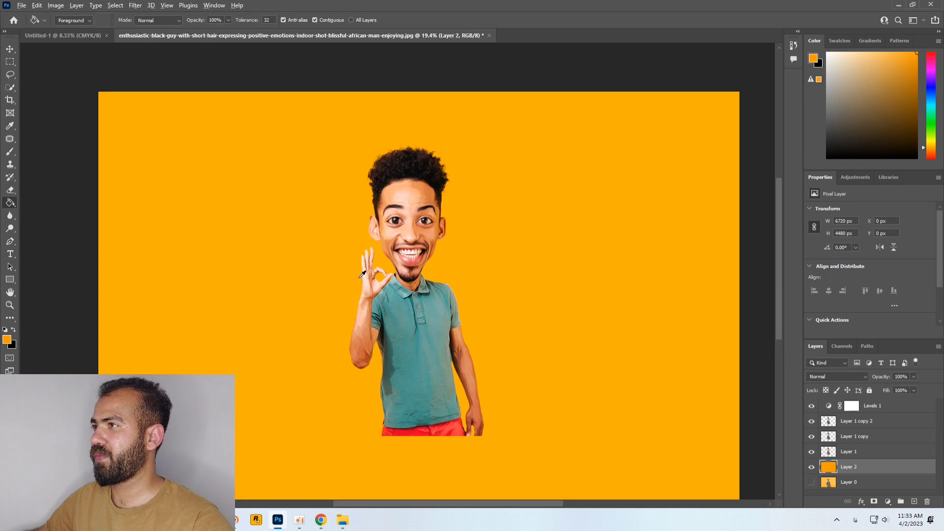
Step: Examine the caricature's face, hand and shirt up close against the orange background
{"action": "scroll", "coordinate": [360, 277], "scroll_direction": "up", "scroll_amount": 4}
{"action": "scroll", "coordinate": [535, 260], "scroll_direction": "up", "scroll_amount": 1}
{"action": "scroll", "coordinate": [557, 268], "scroll_direction": "down", "scroll_amount": 1}
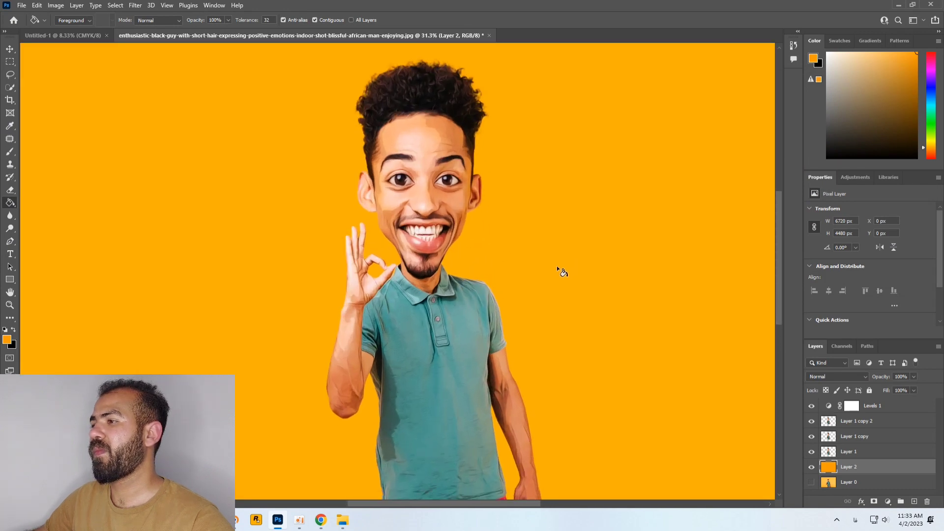
{"action": "scroll", "coordinate": [630, 249], "scroll_direction": "up", "scroll_amount": 2}
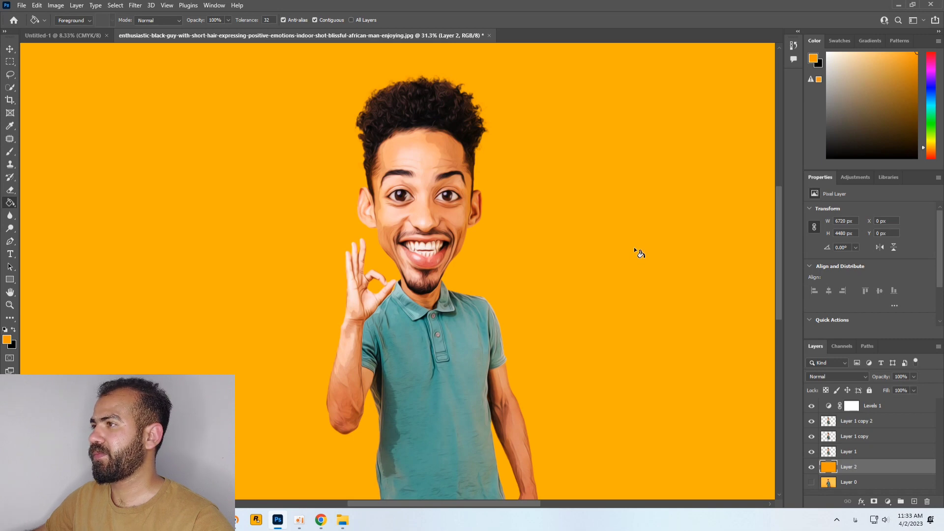
{"action": "scroll", "coordinate": [634, 250], "scroll_direction": "down", "scroll_amount": 1}
{"action": "scroll", "coordinate": [634, 250], "scroll_direction": "up", "scroll_amount": 1}
{"action": "scroll", "coordinate": [497, 255], "scroll_direction": "up", "scroll_amount": 2, "text": "alt"}
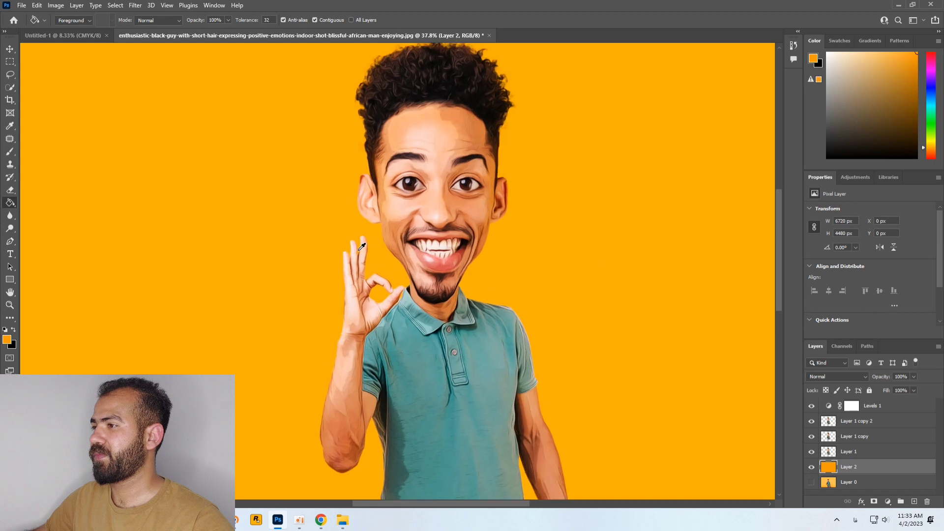
{"action": "scroll", "coordinate": [497, 255], "scroll_direction": "up", "scroll_amount": 1}
{"action": "scroll", "coordinate": [440, 241], "scroll_direction": "up", "scroll_amount": 1, "text": "alt"}
{"action": "scroll", "coordinate": [486, 241], "scroll_direction": "up", "scroll_amount": 1}
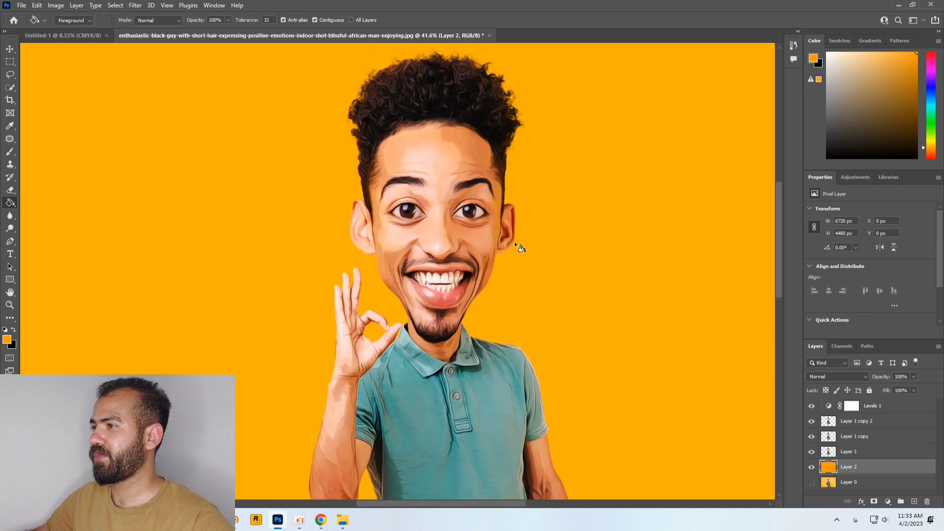